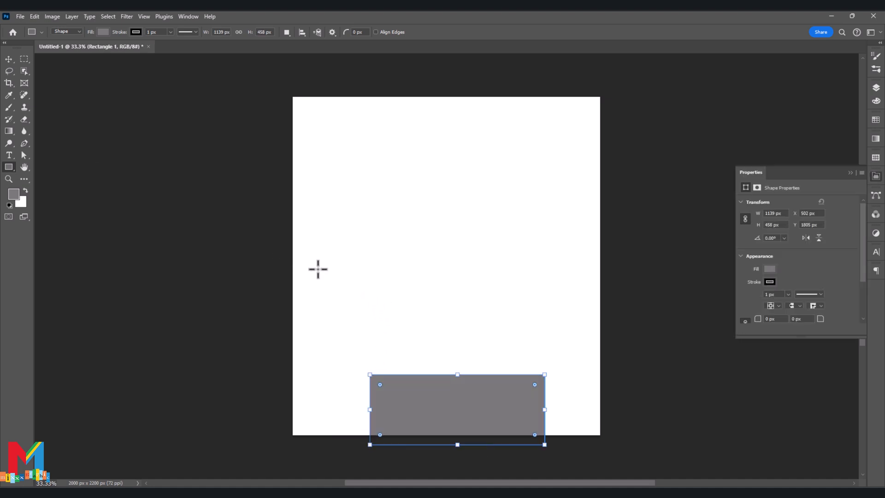
# Step: Set the foreground colour to grey #979797
pyautogui.click(13, 194)
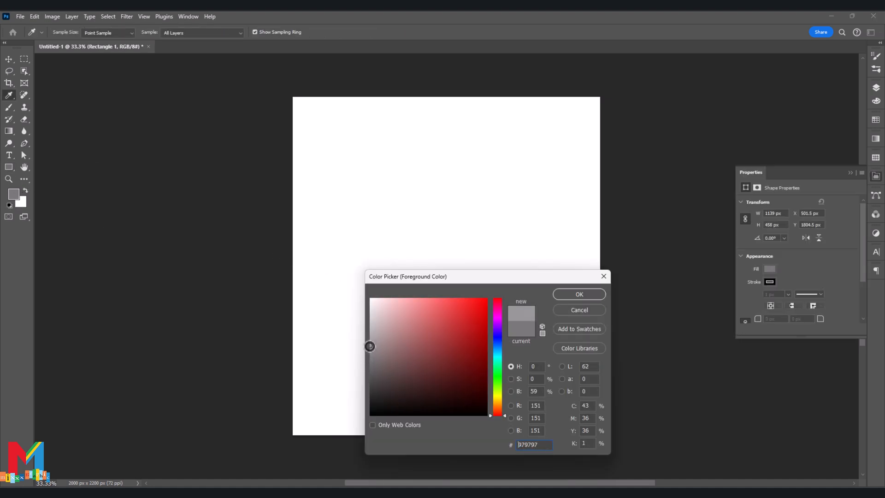
pyautogui.click(577, 295)
# Step: Scale the grey rectangle to about 94% of its width and centre it against the canvas's lower edge
pyautogui.click(8, 59)
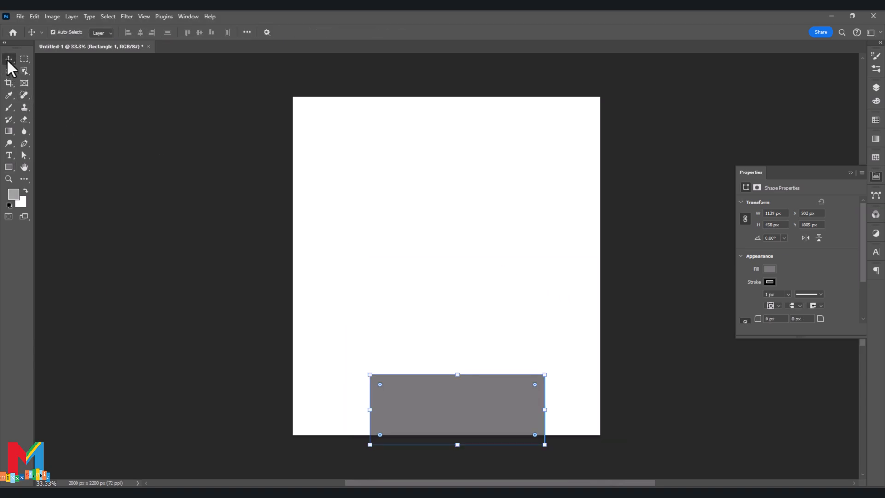
pyautogui.moveTo(440, 391); pyautogui.dragTo(436, 392)
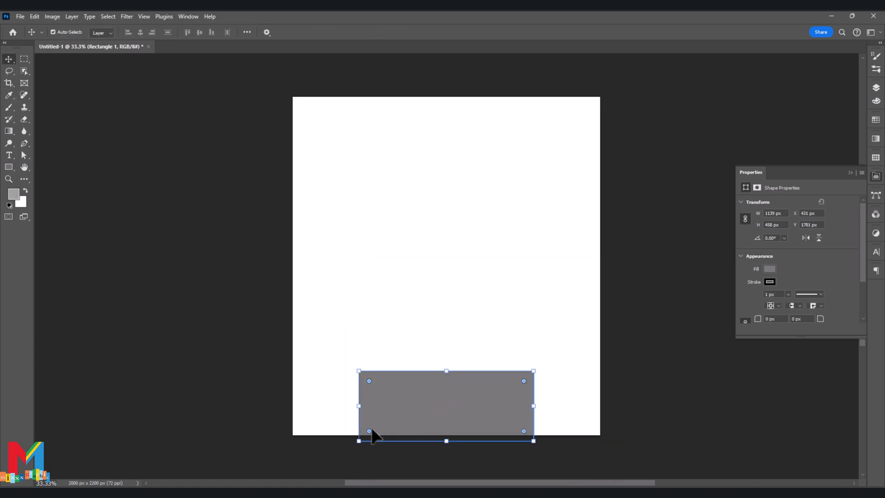
pyautogui.moveTo(360, 405); pyautogui.dragTo(370, 408)
pyautogui.moveTo(458, 417); pyautogui.dragTo(458, 413)
pyautogui.moveTo(452, 371); pyautogui.dragTo(452, 365)
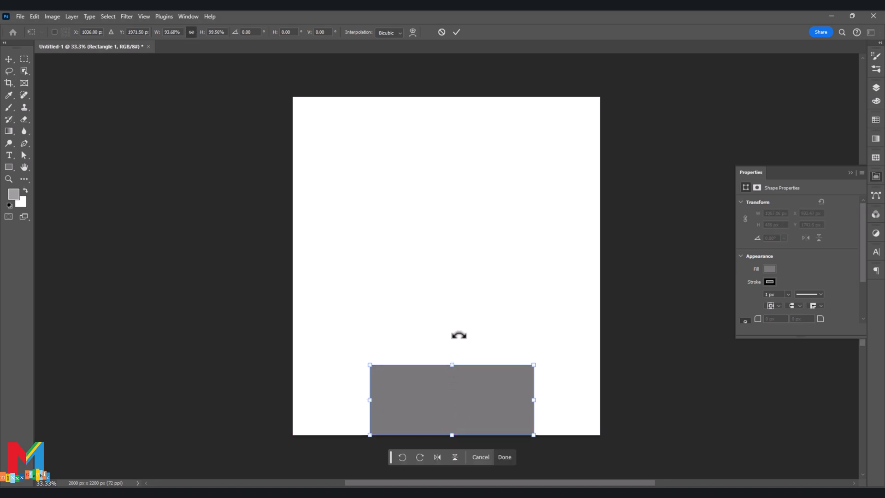
pyautogui.moveTo(423, 398)
pyautogui.mouseDown()
pyautogui.moveTo(435, 397)
pyautogui.moveTo(411, 400)
pyautogui.moveTo(436, 391)
pyautogui.mouseUp()
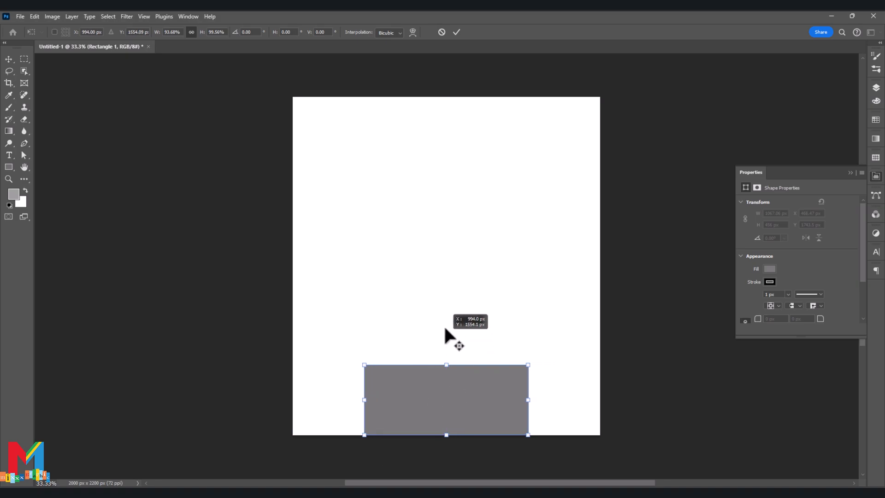
pyautogui.click(850, 173)
pyautogui.click(876, 87)
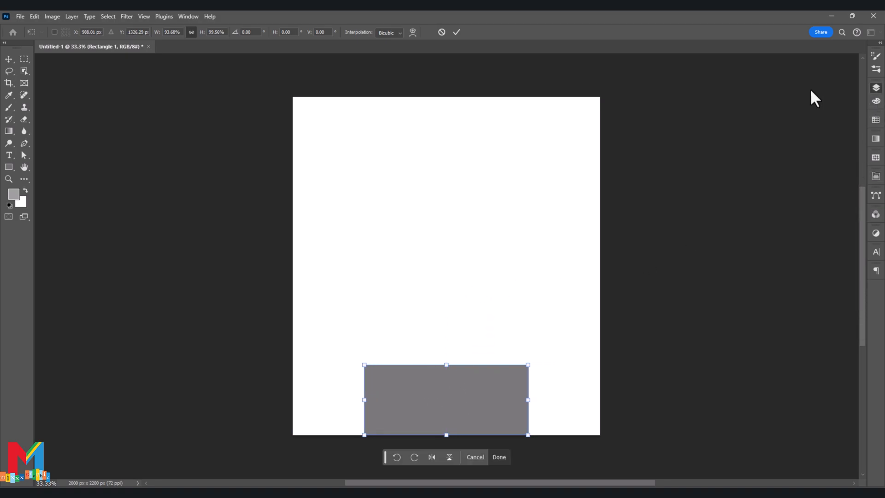
pyautogui.click(456, 32)
# Step: Duplicate the rectangle, place the copy directly above the original and reduce the copy's height
pyautogui.hotkey('ctrl', 'j')
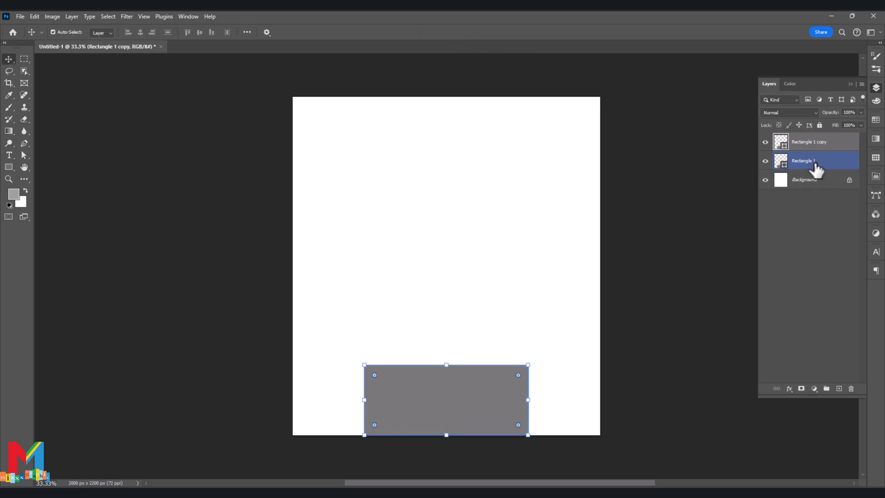
pyautogui.moveTo(441, 414); pyautogui.dragTo(441, 345)
pyautogui.moveTo(447, 299); pyautogui.dragTo(445, 322)
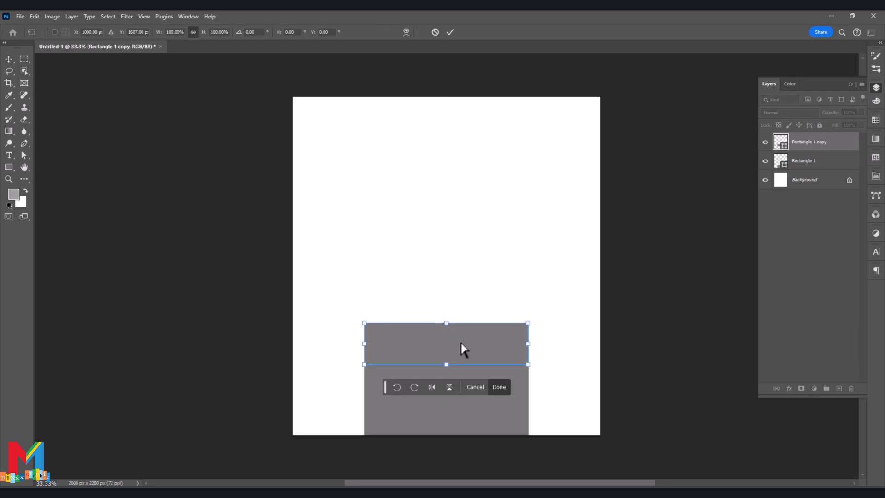
# Step: Use a Perspective transform to pull in the copy's upper corners into a trapezoid, and flatten it as the box's upper face
pyautogui.rightClick(462, 349)
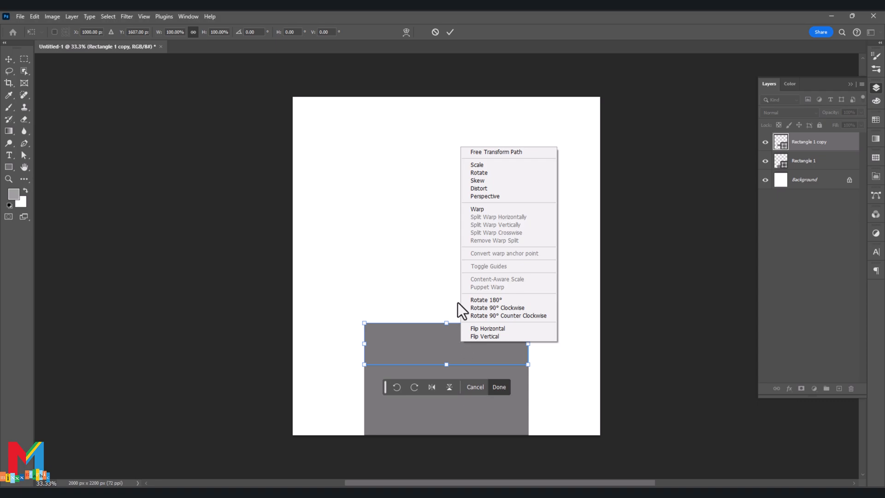
pyautogui.click(477, 196)
pyautogui.moveTo(367, 323); pyautogui.dragTo(380, 324)
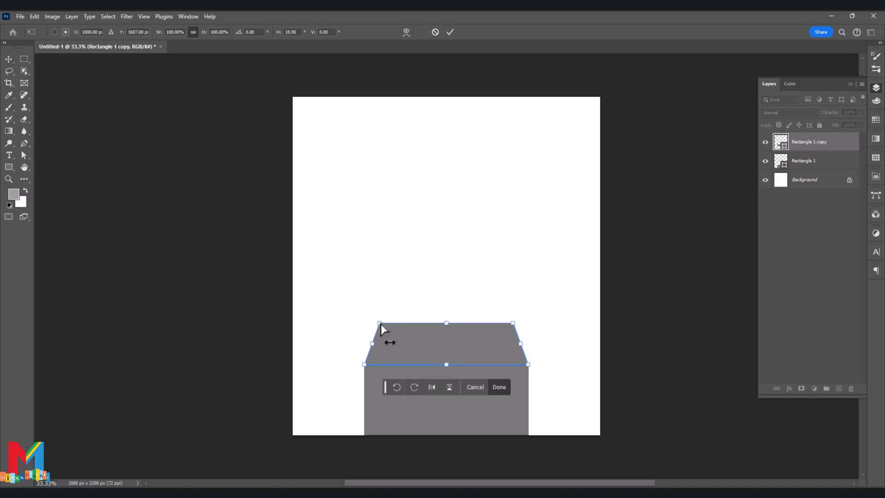
pyautogui.click(15, 62)
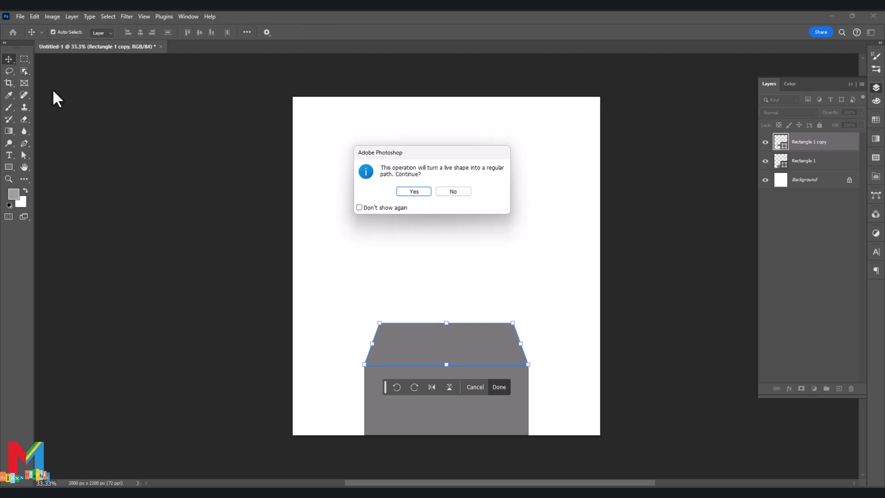
pyautogui.click(414, 191)
pyautogui.moveTo(446, 323); pyautogui.dragTo(447, 336)
pyautogui.press('Return')
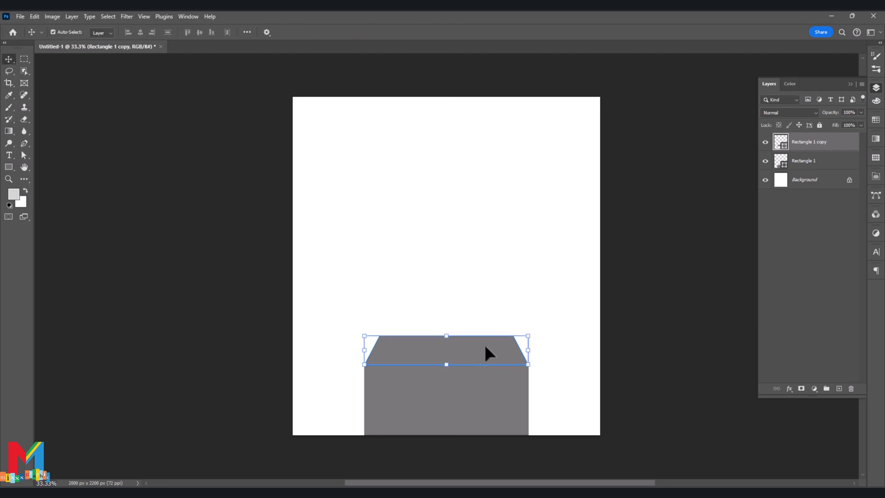
# Step: Fill the trapezoid with light grey #cfcfcf
pyautogui.doubleClick(778, 144)
pyautogui.moveTo(547, 268); pyautogui.dragTo(532, 257)
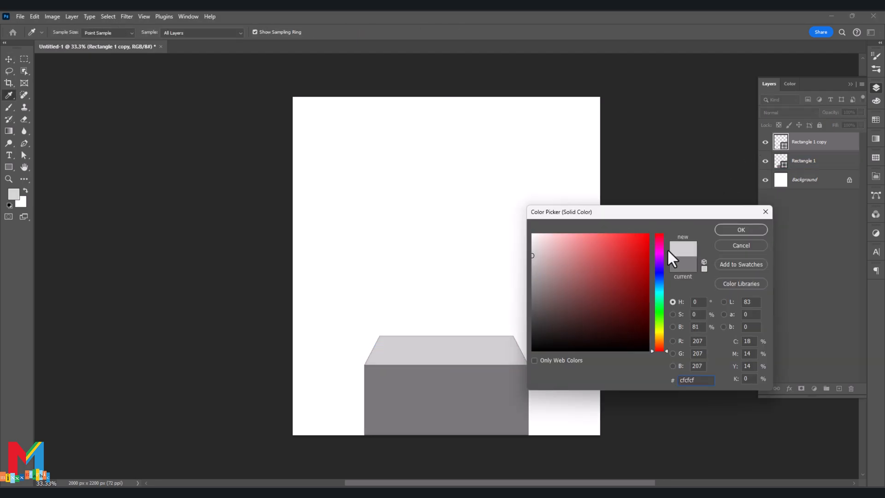
pyautogui.click(737, 231)
# Step: Select both box shapes together and move them slightly down past the canvas's lower edge
pyautogui.click(543, 300)
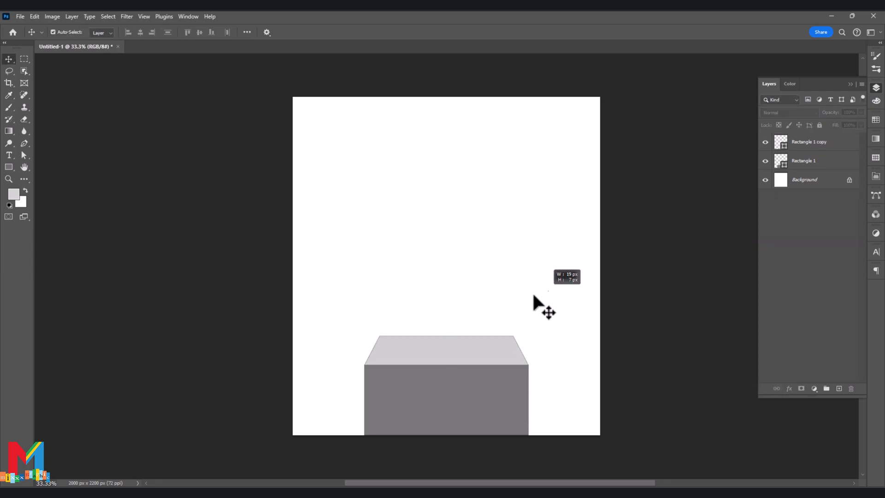
pyautogui.moveTo(541, 293); pyautogui.dragTo(338, 370)
pyautogui.moveTo(431, 394); pyautogui.dragTo(431, 407)
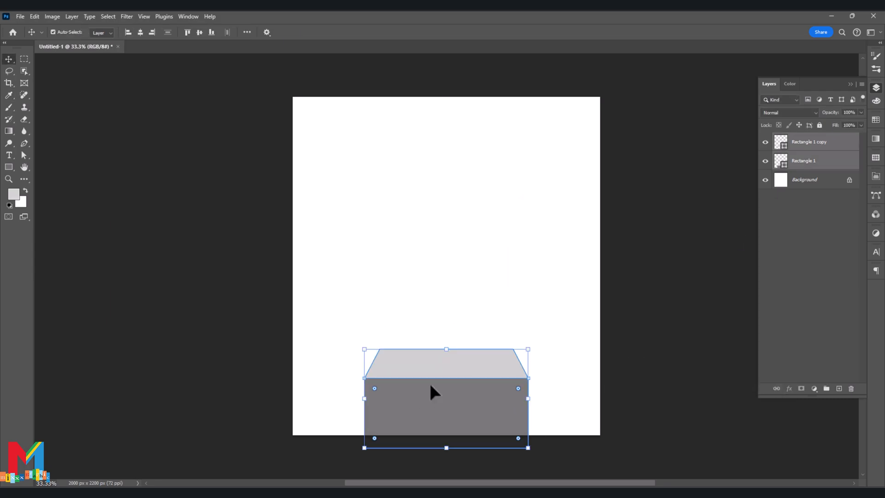
pyautogui.click(441, 286)
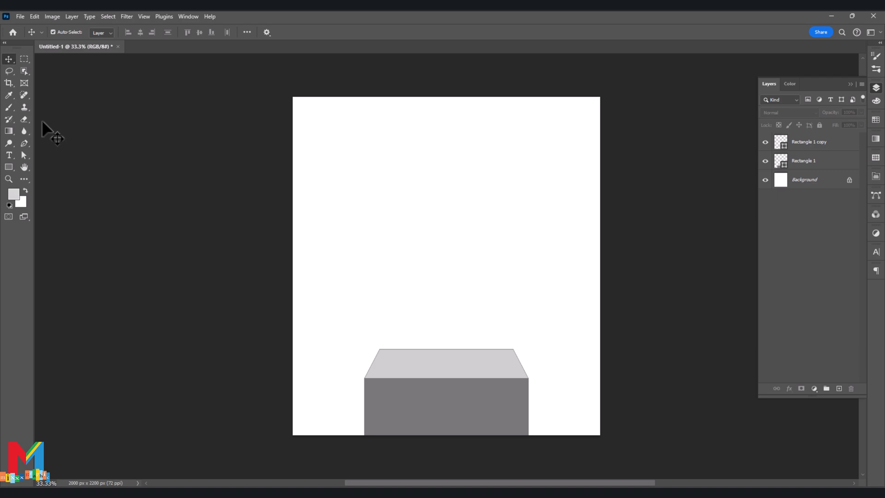
# Step: Draw a tall, narrow rectangle about 62 by 1738 px near the canvas's left edge, using grey #999999
pyautogui.click(10, 167)
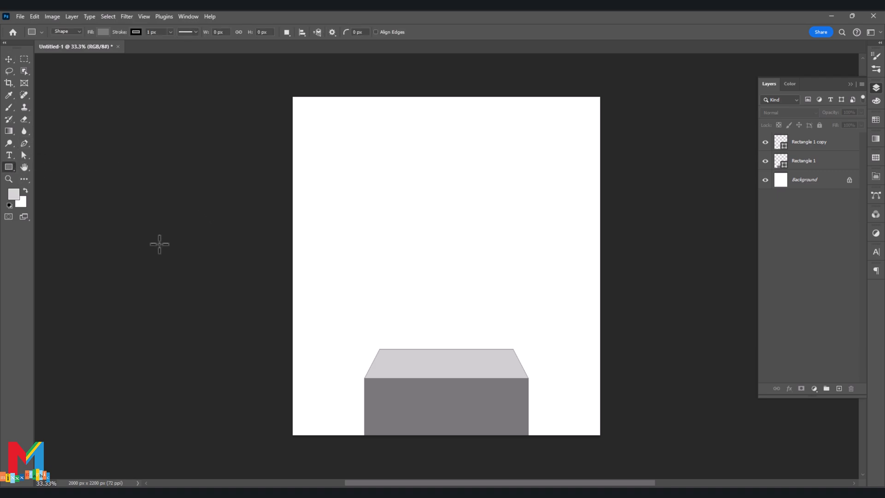
pyautogui.click(13, 193)
pyautogui.click(409, 396)
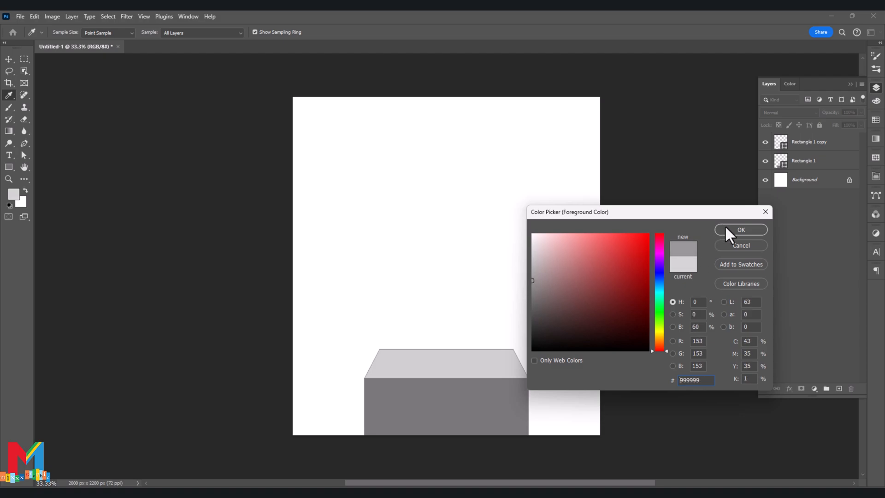
pyautogui.click(727, 229)
pyautogui.moveTo(329, 110); pyautogui.dragTo(320, 376)
pyautogui.click(9, 59)
pyautogui.click(74, 130)
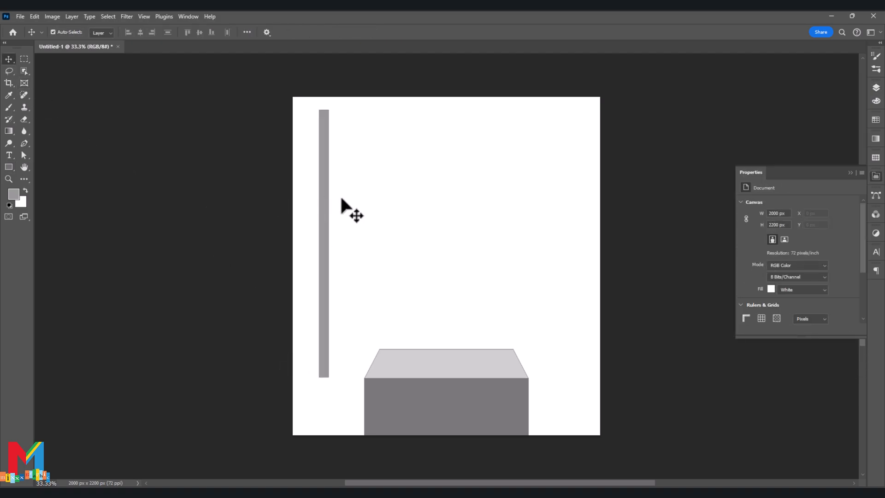
# Step: Draw a straight diagonal guide line across the canvas's lower-left corner with the Pen tool in Shape mode
pyautogui.click(24, 143)
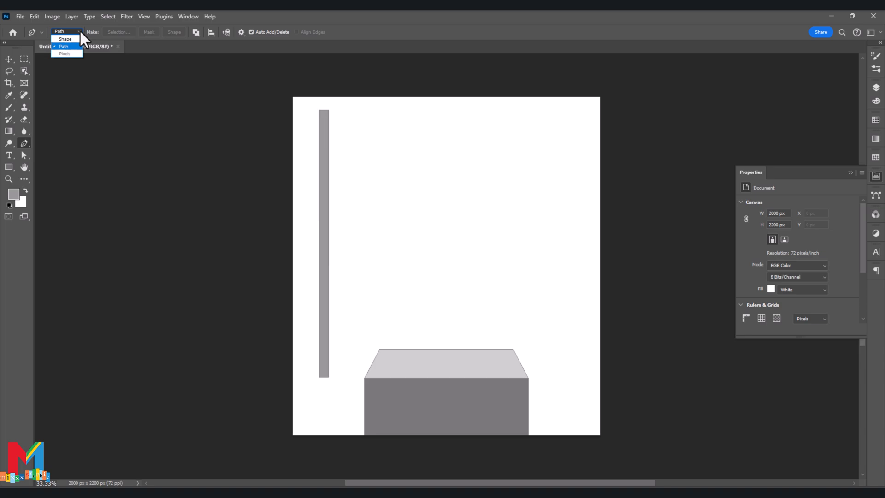
pyautogui.click(71, 39)
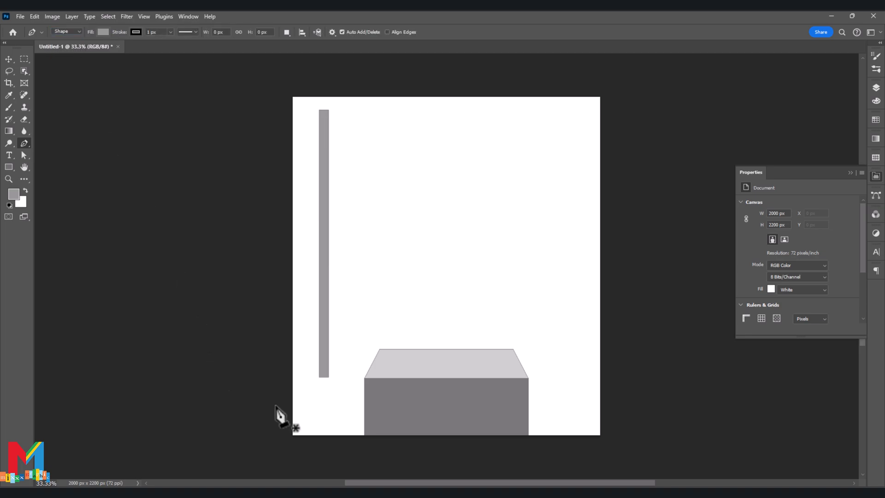
pyautogui.click(275, 408)
pyautogui.click(400, 290)
pyautogui.click(9, 59)
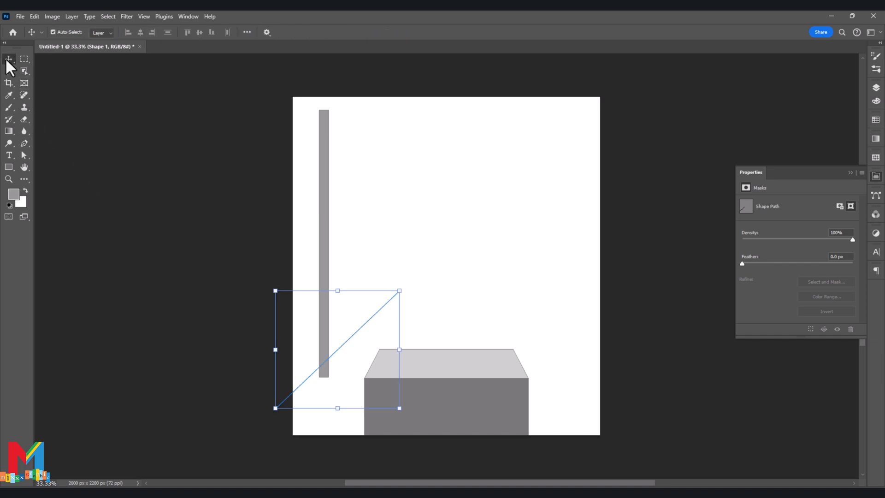
pyautogui.click(242, 222)
# Step: Move the tall bar so its base meets the diagonal line and resize it to about 57 by 1609 px
pyautogui.click(323, 281)
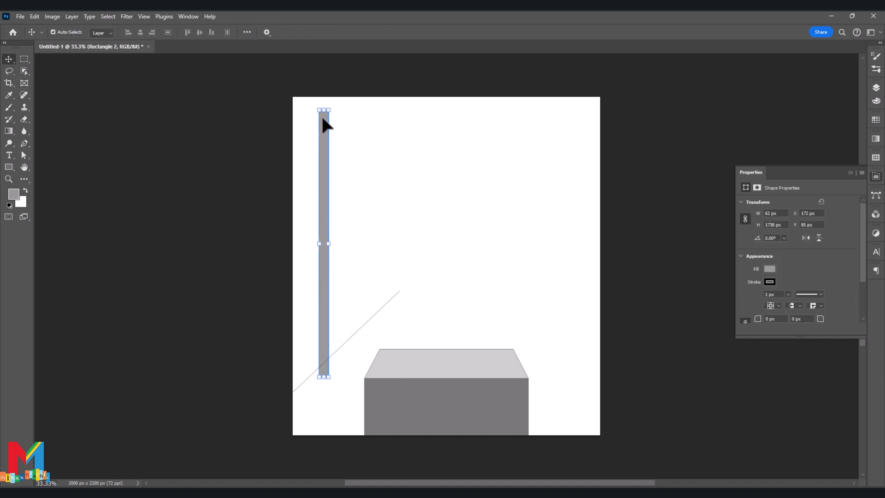
pyautogui.moveTo(323, 260)
pyautogui.mouseDown()
pyautogui.moveTo(310, 263)
pyautogui.moveTo(314, 254)
pyautogui.mouseUp()
pyautogui.moveTo(315, 104); pyautogui.dragTo(315, 124)
pyautogui.press('Return')
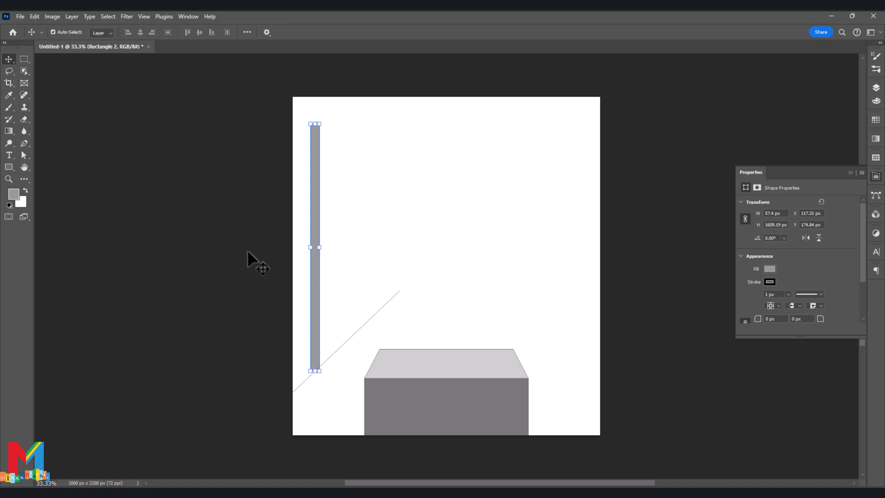
# Step: Duplicate the bar further up the diagonal line and scale the copy to about 42 by 1480 px
pyautogui.moveTo(315, 333); pyautogui.dragTo(348, 307)
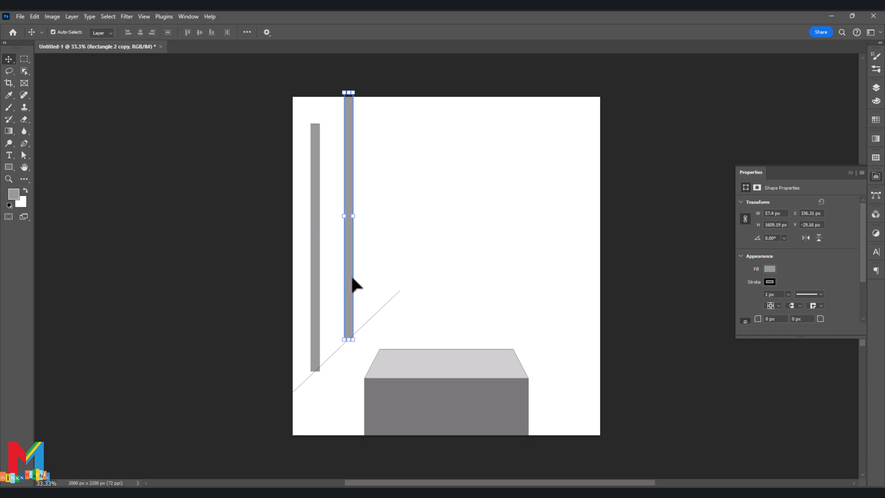
pyautogui.moveTo(353, 216); pyautogui.dragTo(351, 217)
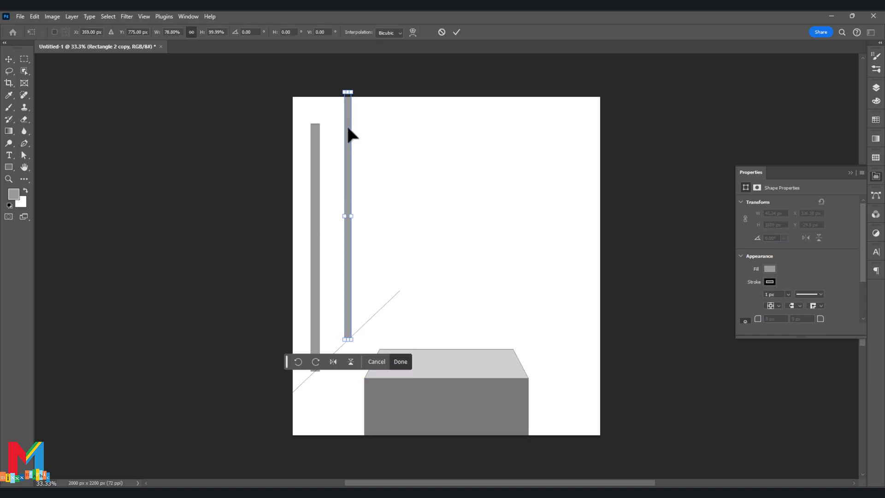
pyautogui.moveTo(348, 92); pyautogui.dragTo(347, 112)
pyautogui.moveTo(352, 292)
pyautogui.mouseDown()
pyautogui.moveTo(365, 282)
pyautogui.moveTo(357, 284)
pyautogui.mouseUp()
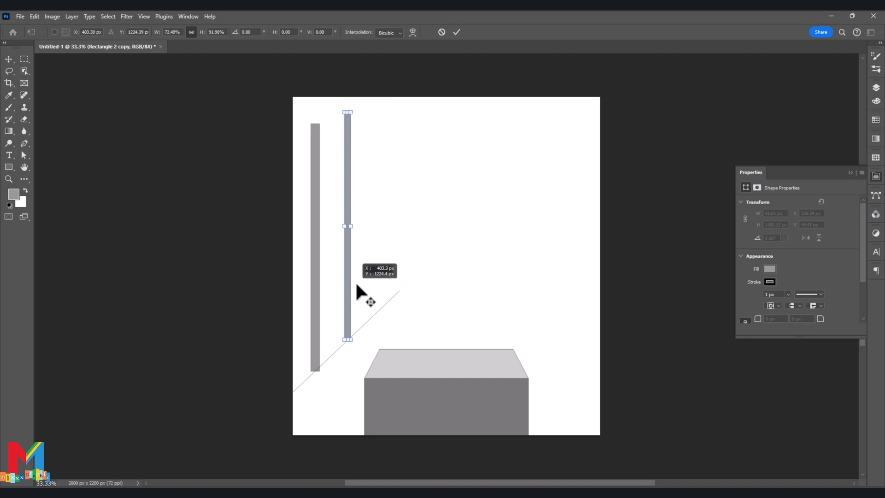
pyautogui.click(456, 31)
# Step: Duplicate the second bar further up the diagonal, then shift all three bars together down along the line
pyautogui.moveTo(347, 248); pyautogui.dragTo(375, 231)
pyautogui.keyDown('shift'); pyautogui.click(348, 256); pyautogui.keyUp('shift')
pyautogui.keyDown('shift'); pyautogui.click(315, 304); pyautogui.keyUp('shift')
pyautogui.moveTo(313, 305); pyautogui.dragTo(308, 315)
pyautogui.click(413, 172)
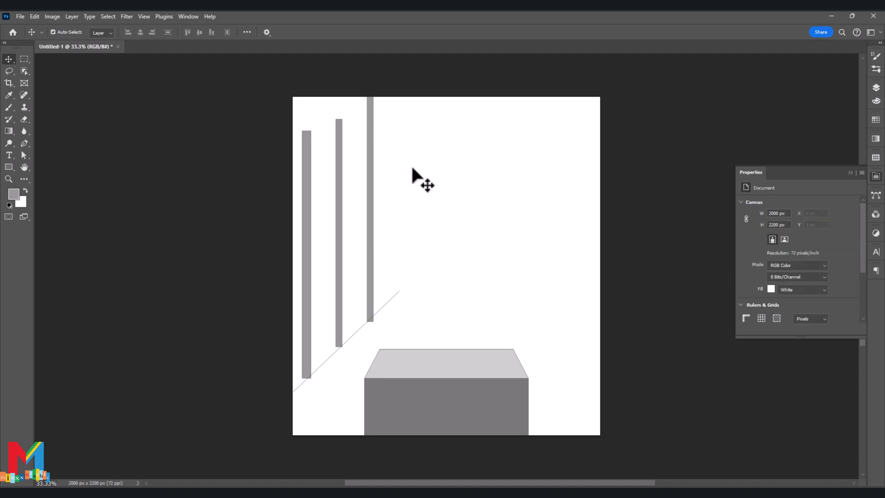
# Step: Scale the third bar to about 31 by 1393 px, keeping its base on the diagonal line
pyautogui.click(371, 158)
pyautogui.hotkey('ctrl', 't')
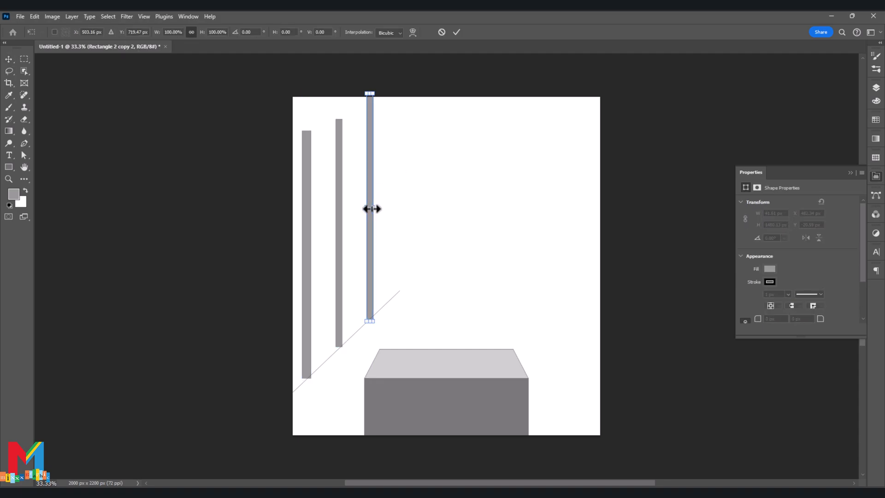
pyautogui.moveTo(371, 209); pyautogui.dragTo(372, 209)
pyautogui.moveTo(370, 94); pyautogui.dragTo(373, 108)
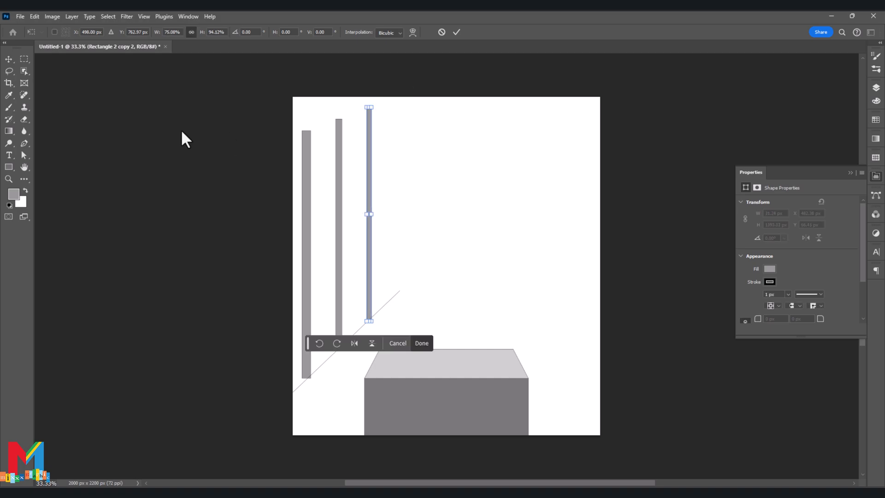
pyautogui.press('Return')
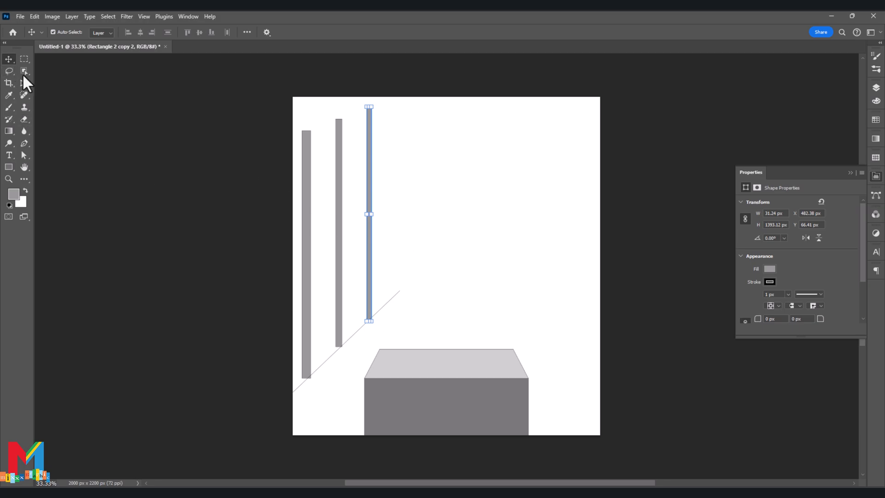
# Step: Delete the diagonal guide line beneath the three bars
pyautogui.click(117, 148)
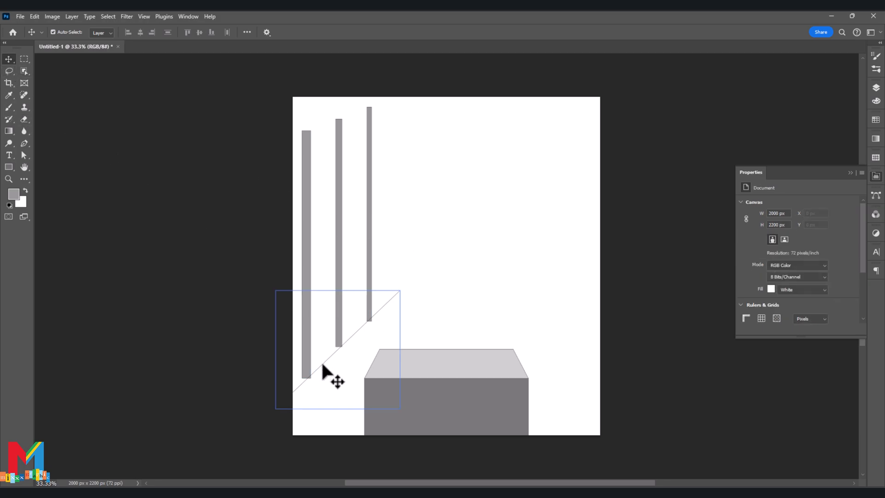
pyautogui.moveTo(322, 365); pyautogui.dragTo(324, 386)
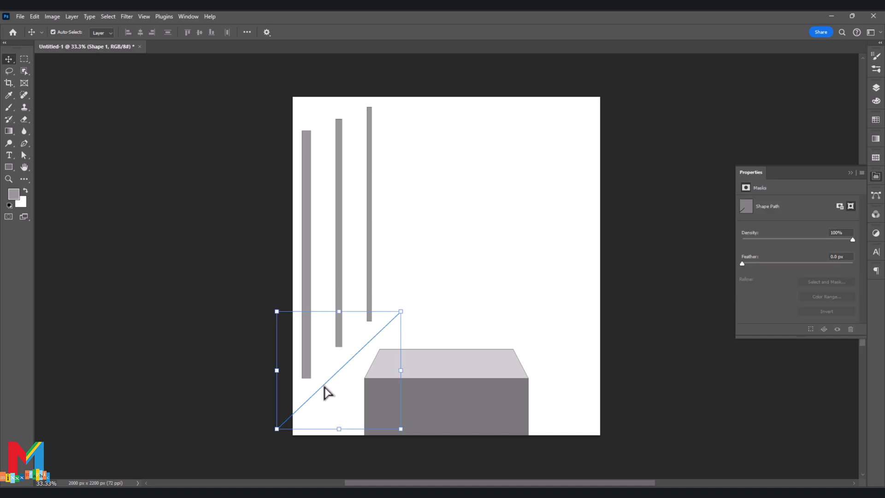
pyautogui.press('Delete')
pyautogui.click(324, 387)
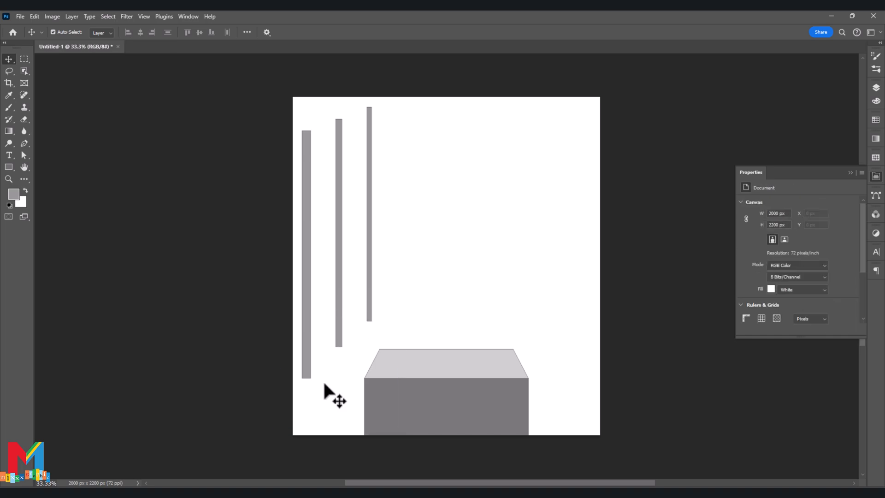
pyautogui.click(850, 172)
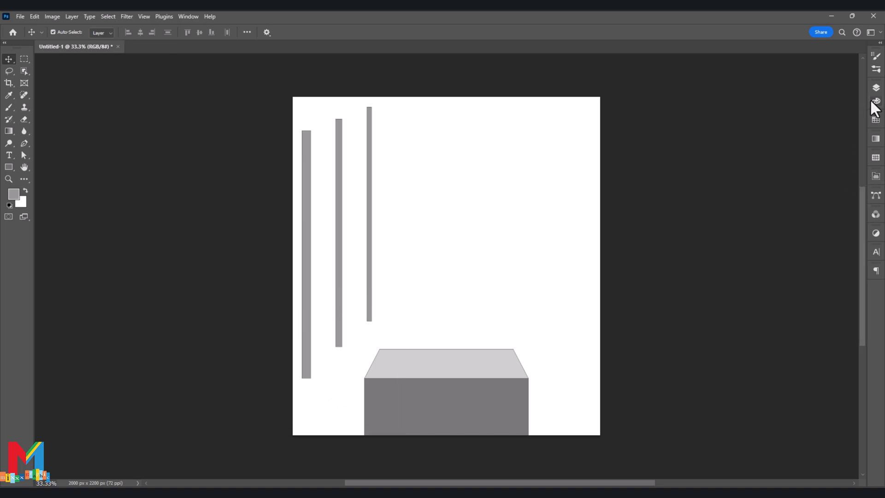
# Step: Group the two layers that form the box, Rectangle 1 and Rectangle 1 copy
pyautogui.click(875, 88)
pyautogui.click(804, 217)
pyautogui.click(800, 201)
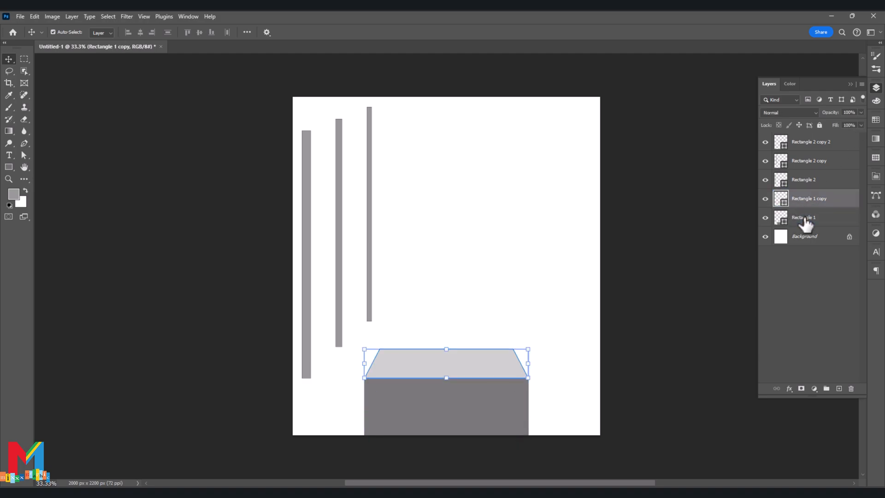
pyautogui.keyDown('shift'); pyautogui.click(804, 218); pyautogui.keyUp('shift')
pyautogui.moveTo(824, 205); pyautogui.dragTo(826, 389)
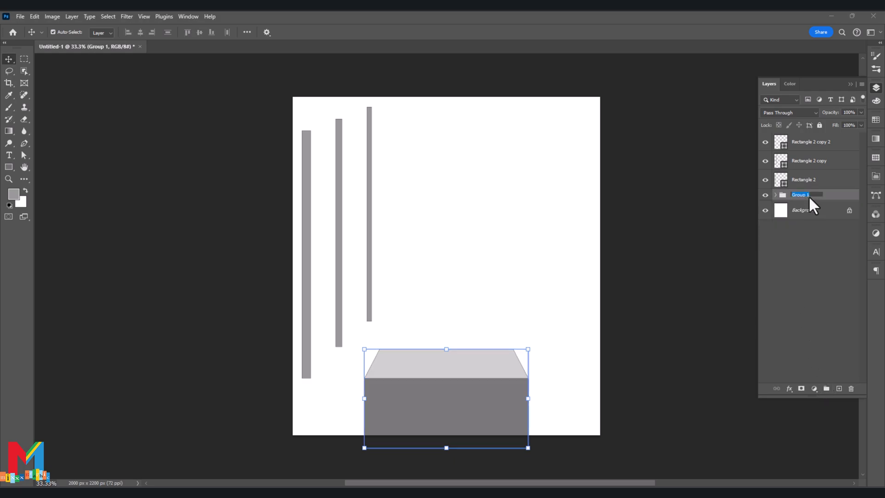
# Step: Rename the box's layer group as equip
pyautogui.write('eqube')
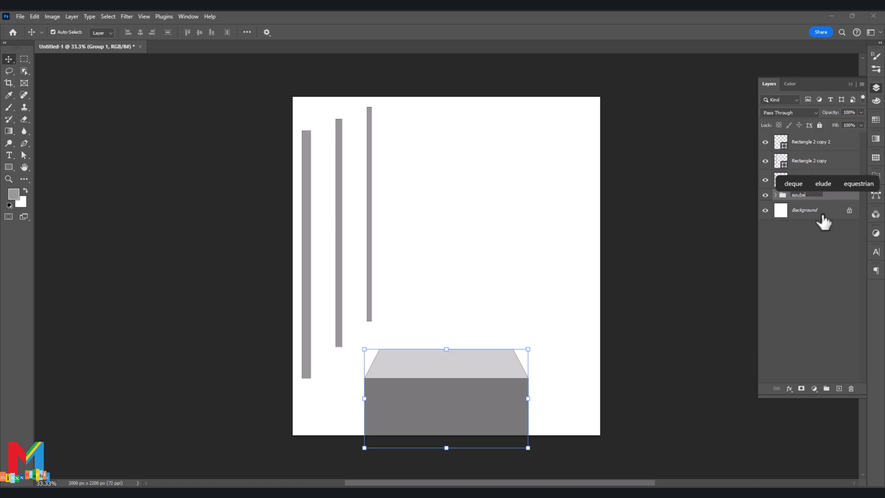
pyautogui.press('BackSpace')
pyautogui.press('BackSpace')
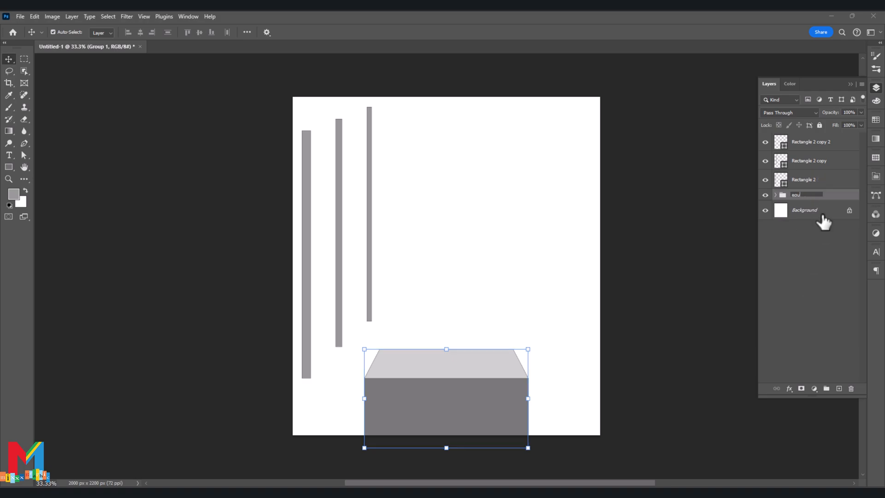
pyautogui.write('ip')
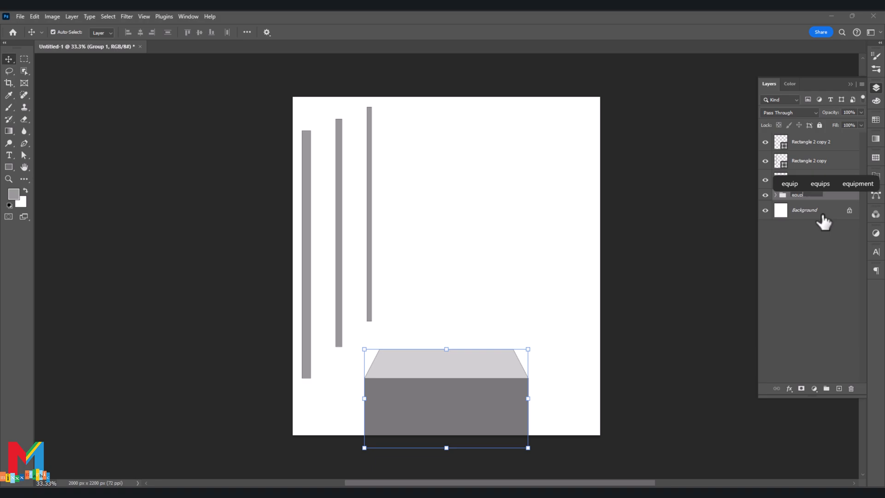
pyautogui.press('BackSpace')
pyautogui.press('BackSpace')
pyautogui.write('ip')
pyautogui.press('Return')
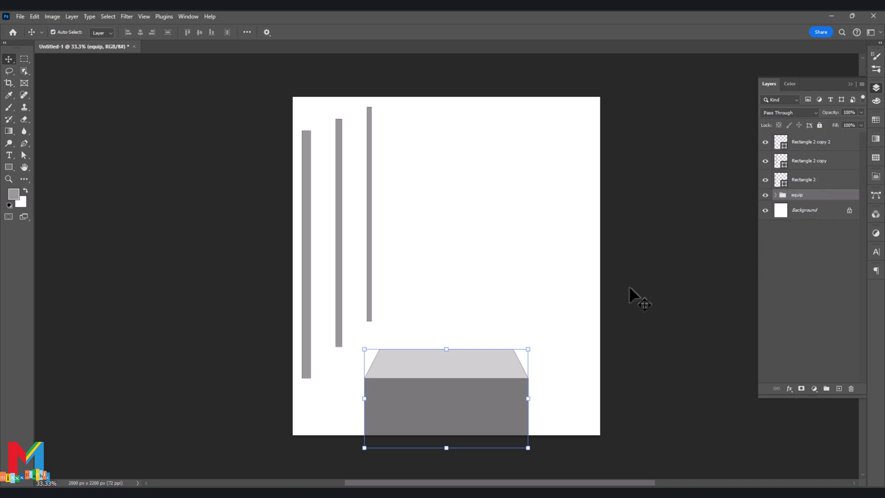
pyautogui.click(795, 289)
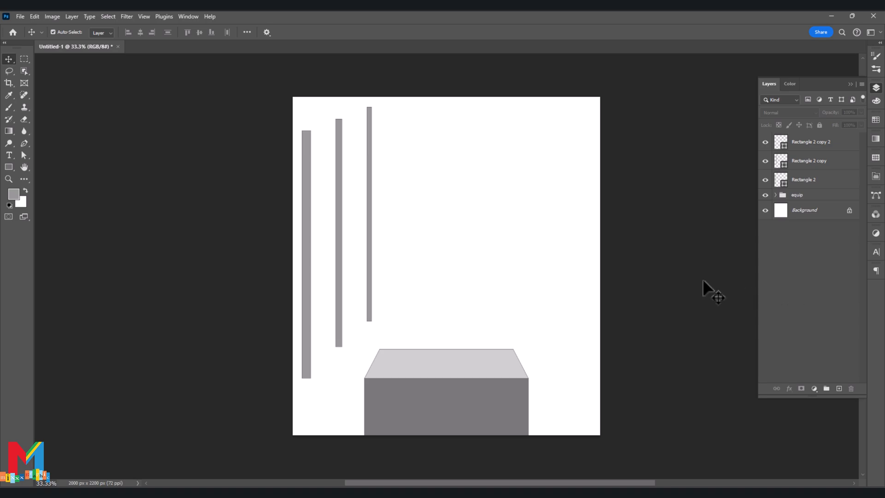
# Step: Stretch the first bar upward to about 109.5% of its height, keeping its base in place
pyautogui.click(308, 241)
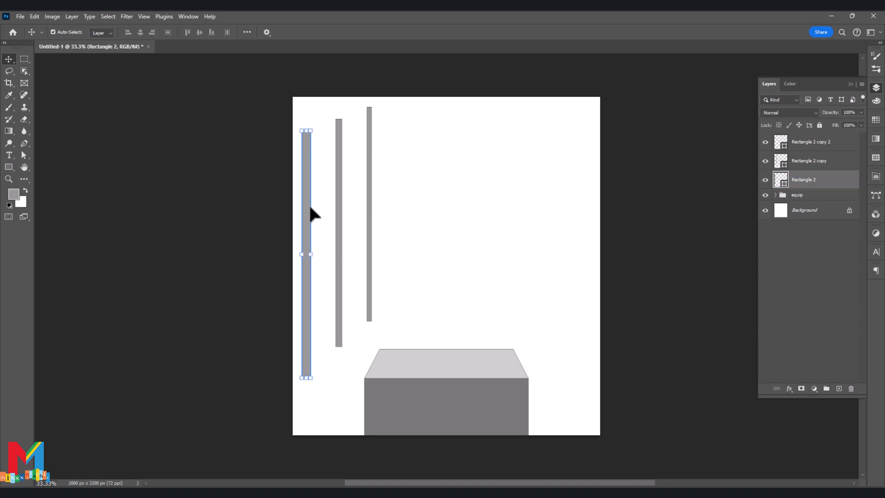
pyautogui.click(307, 131)
pyautogui.moveTo(308, 129); pyautogui.dragTo(307, 102)
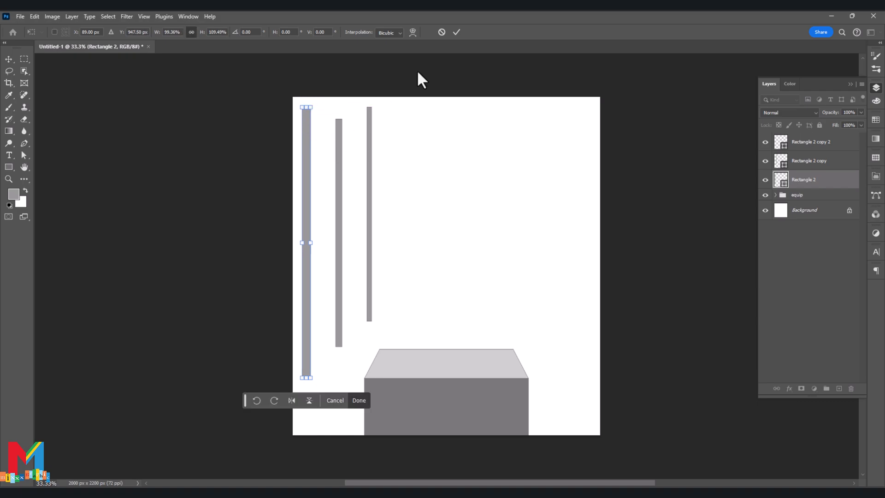
pyautogui.click(455, 32)
# Step: Shorten the third bar by lowering its upper end well below the second bar's, keeping its base in place
pyautogui.click(370, 148)
pyautogui.hotkey('ctrl', 't')
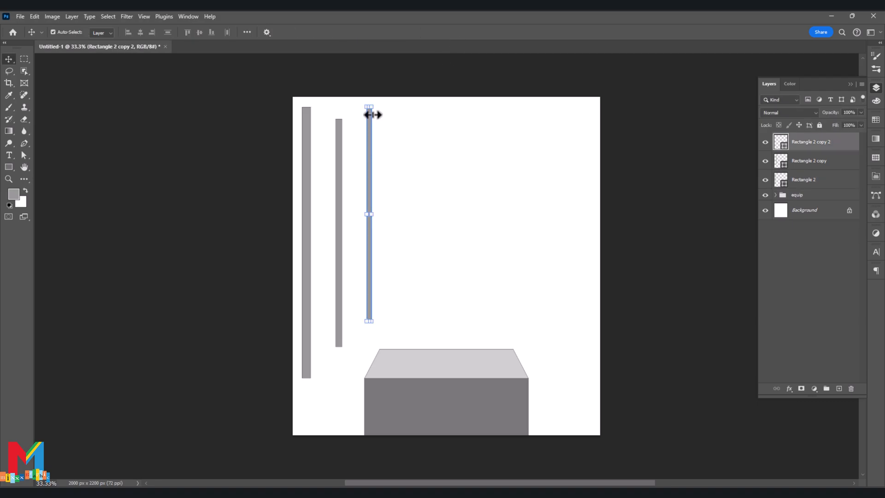
pyautogui.moveTo(369, 107); pyautogui.dragTo(366, 138)
pyautogui.press('Return')
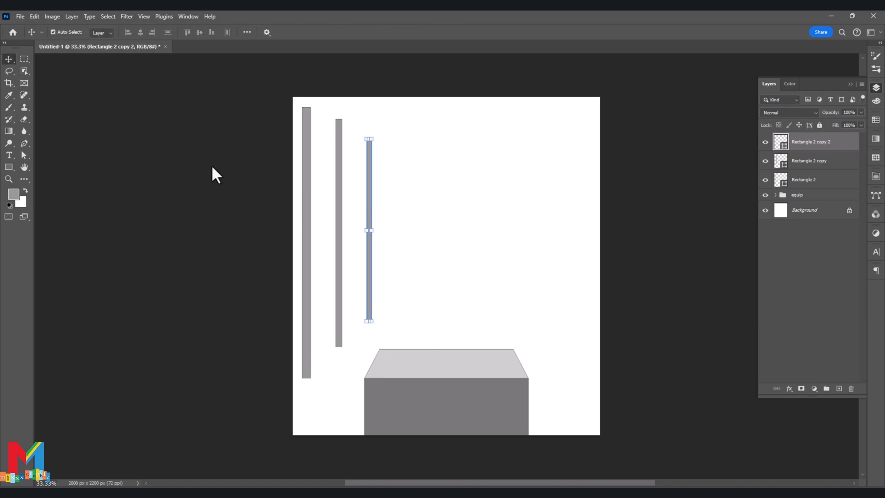
pyautogui.click(152, 128)
# Step: Add a layer beneath the first bar's layer and draw a rectangle about 101 by 1765 px behind the bar, extending past the canvas's left edge
pyautogui.click(306, 222)
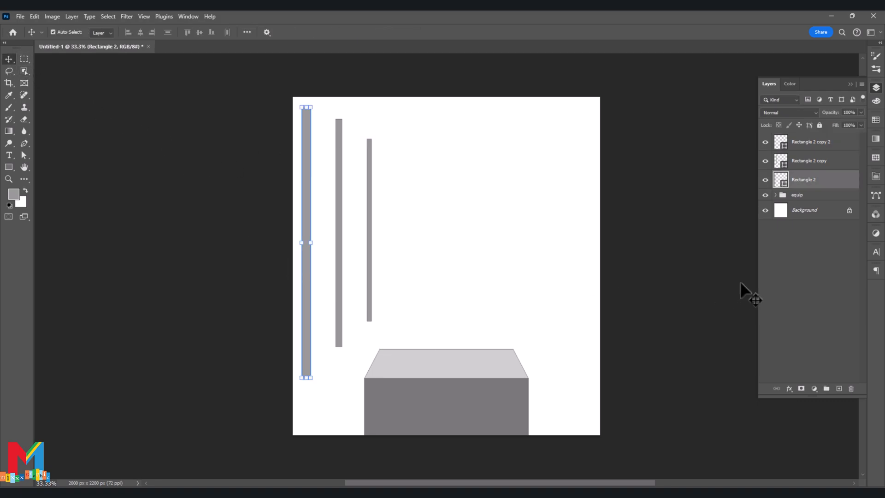
pyautogui.click(839, 389)
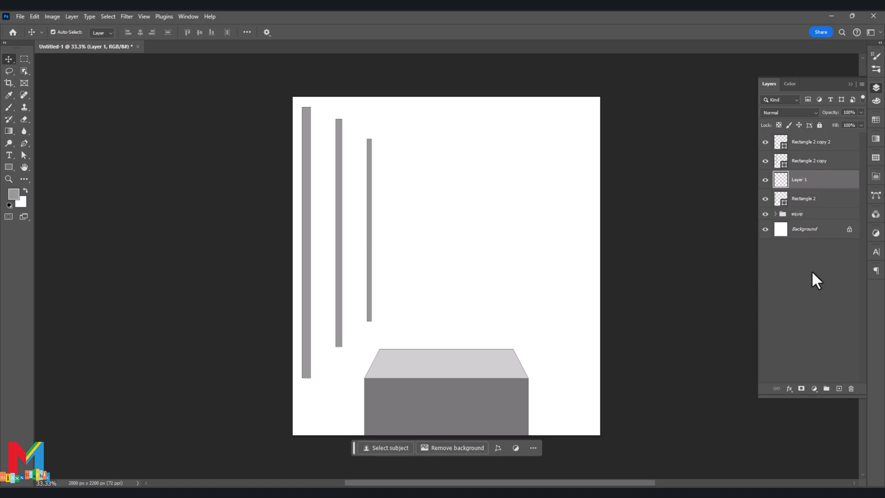
pyautogui.moveTo(806, 188); pyautogui.dragTo(806, 203)
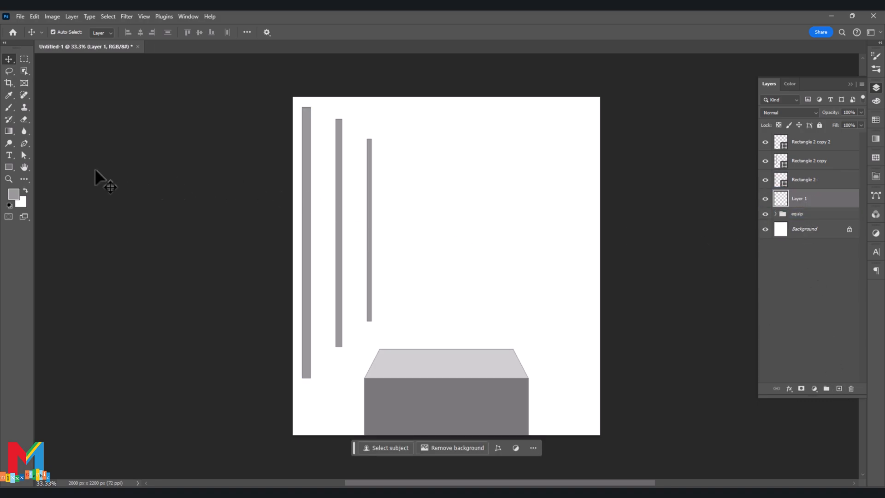
pyautogui.click(9, 167)
pyautogui.moveTo(304, 107); pyautogui.dragTo(289, 378)
# Step: Change the new rectangle's fill to a light grey
pyautogui.click(769, 269)
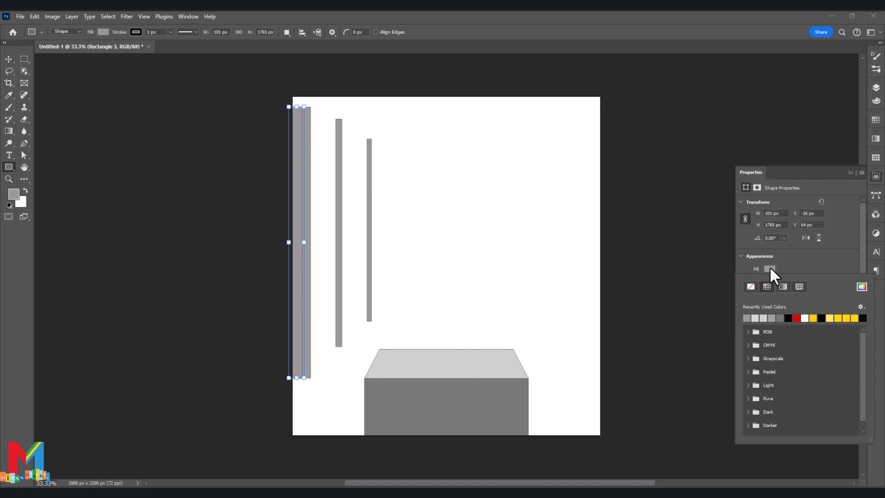
pyautogui.click(861, 286)
pyautogui.moveTo(551, 288)
pyautogui.mouseDown()
pyautogui.moveTo(533, 277)
pyautogui.moveTo(532, 259)
pyautogui.mouseUp()
pyautogui.click(740, 230)
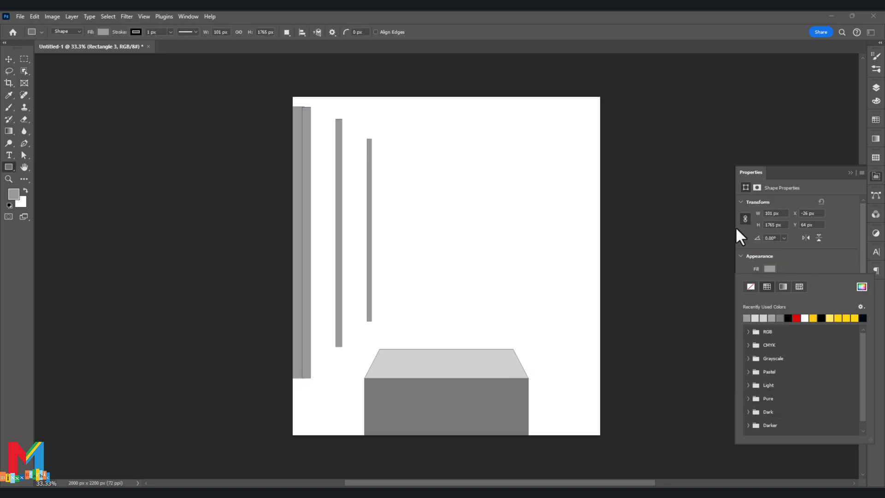
pyautogui.press('v')
pyautogui.click(132, 107)
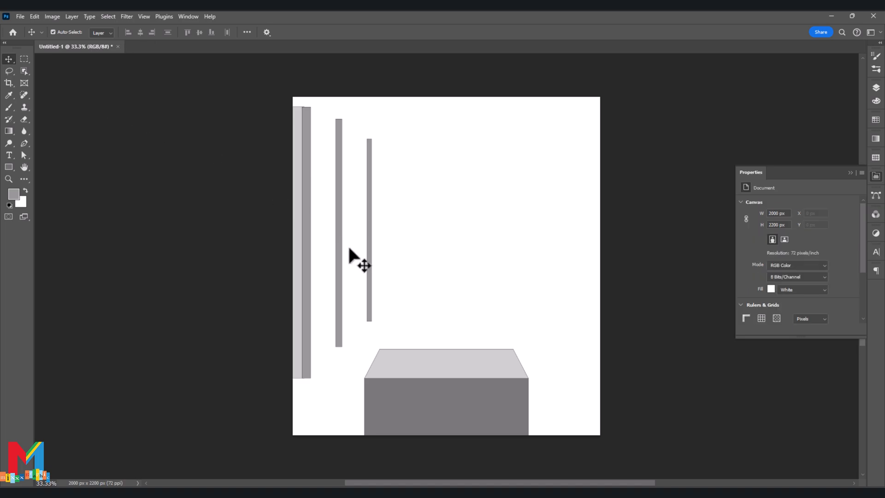
# Step: Add an empty layer directly above the first bar's layer, Rectangle 2
pyautogui.click(876, 88)
pyautogui.click(816, 182)
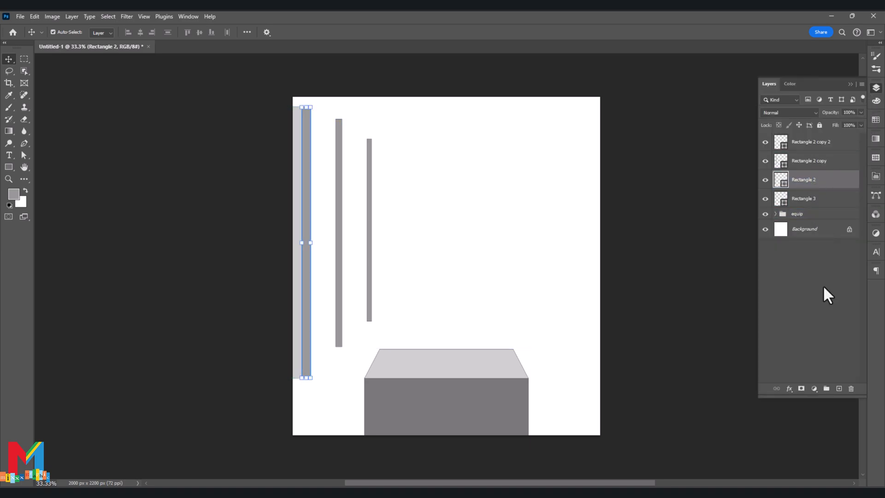
pyautogui.click(839, 388)
# Step: Rename the second bar's layer as 2 and the first bar's layer as 1
pyautogui.click(765, 161)
pyautogui.click(765, 161)
pyautogui.click(798, 165)
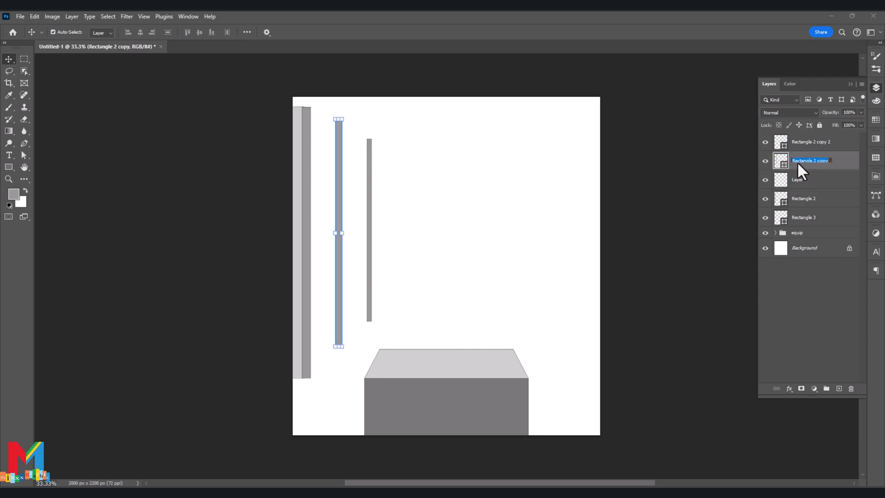
pyautogui.write('2')
pyautogui.click(808, 207)
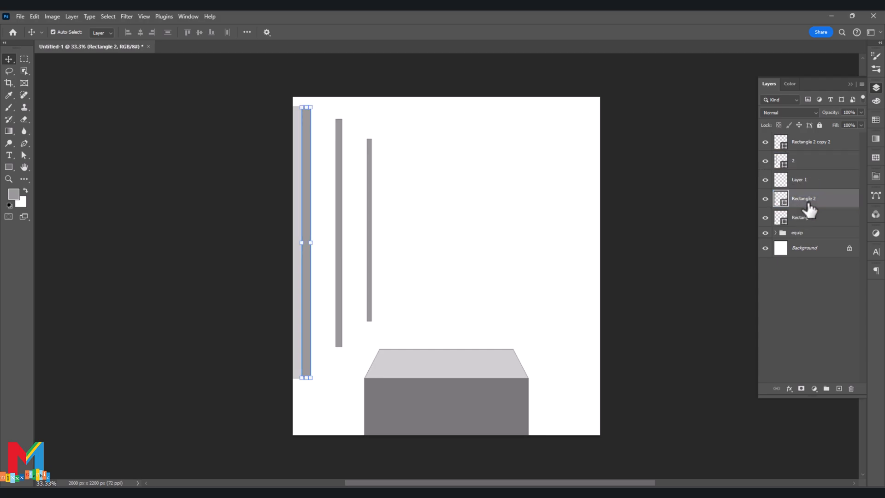
pyautogui.write('1')
pyautogui.click(806, 266)
# Step: On the empty layer, draw a light grey rectangle about 176 by 1480 px filling the gap between the first and second bars
pyautogui.click(779, 185)
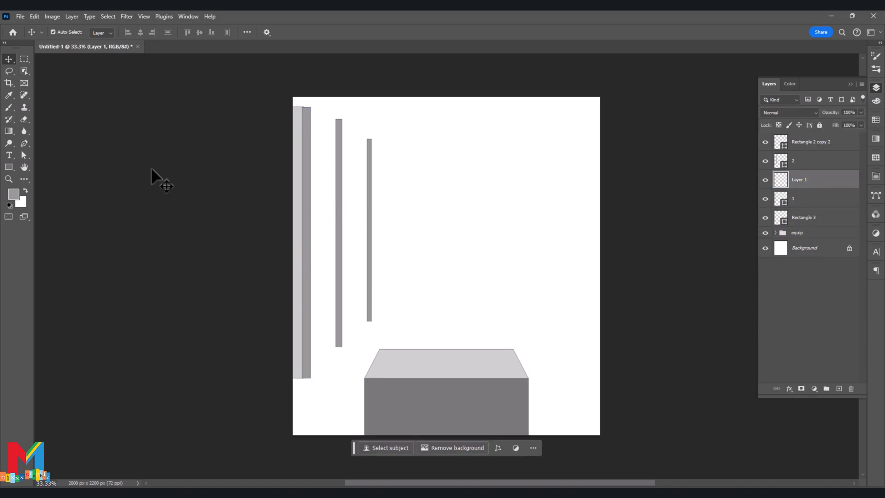
pyautogui.click(9, 167)
pyautogui.moveTo(338, 120); pyautogui.dragTo(311, 346)
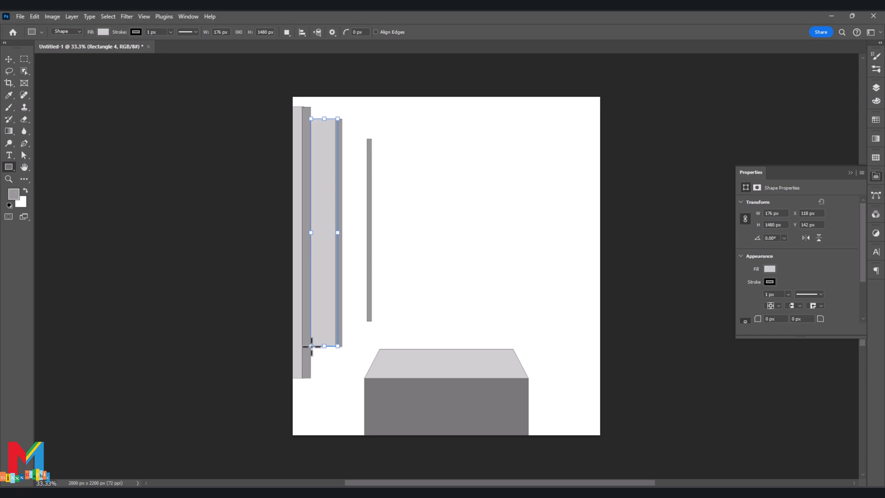
pyautogui.click(9, 59)
pyautogui.click(137, 140)
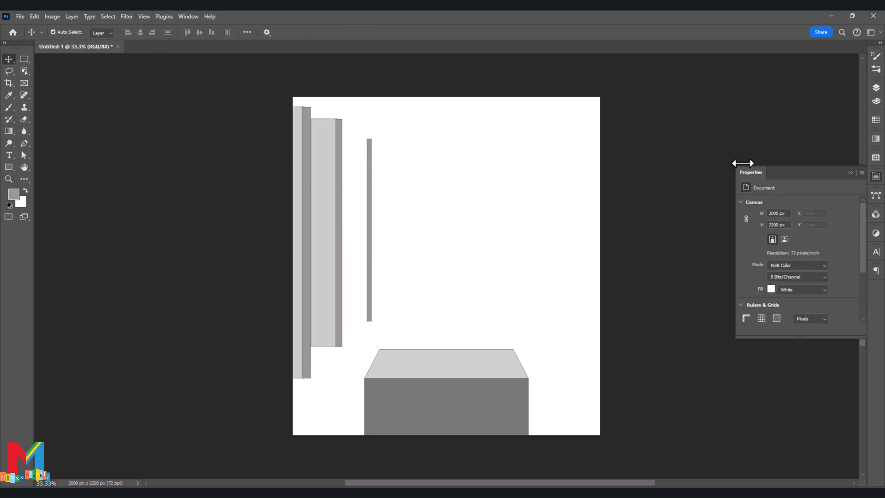
# Step: Rename the third bar's layer as 3
pyautogui.click(850, 173)
pyautogui.click(876, 88)
pyautogui.click(794, 178)
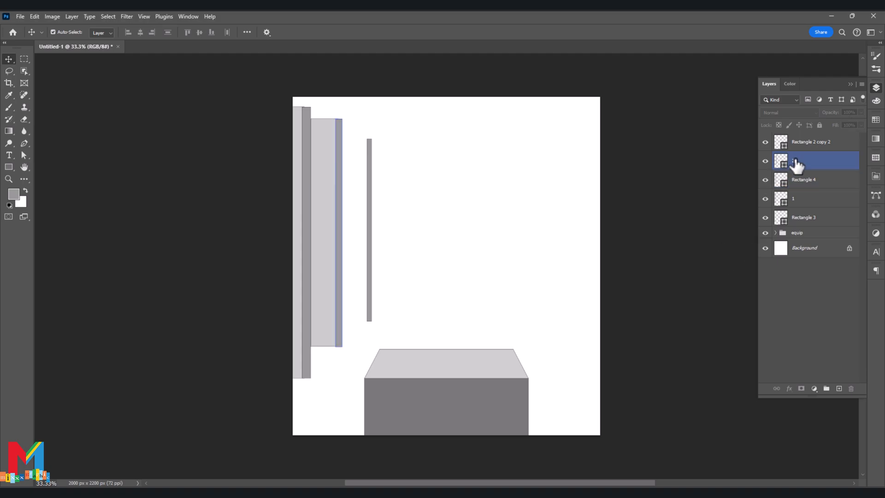
pyautogui.click(805, 146)
pyautogui.doubleClick(803, 142)
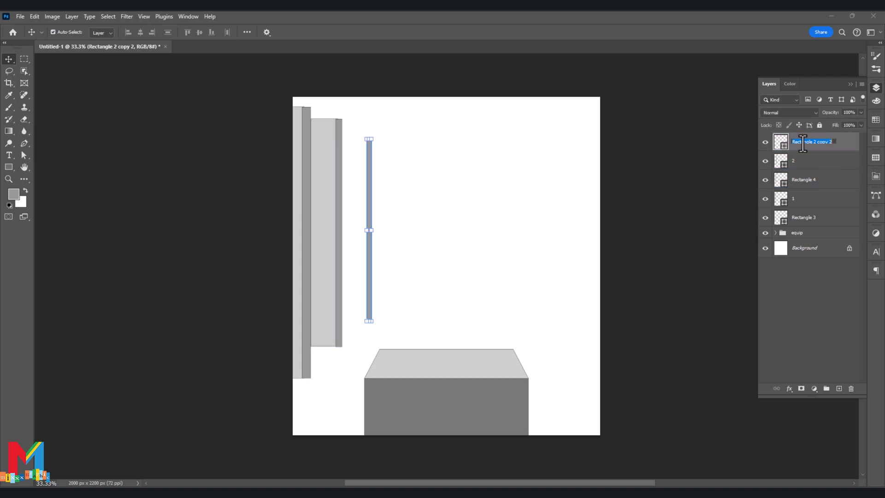
pyautogui.write('3')
pyautogui.press('Return')
# Step: Add a layer above layer 2 and draw a light grey rectangle about 218 by 1186 px from the third bar leftward over the second
pyautogui.click(822, 167)
pyautogui.click(838, 389)
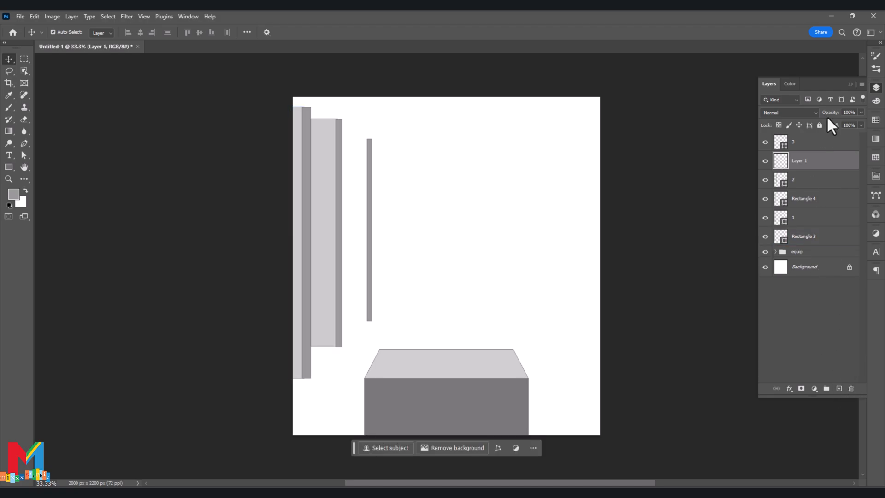
pyautogui.click(850, 84)
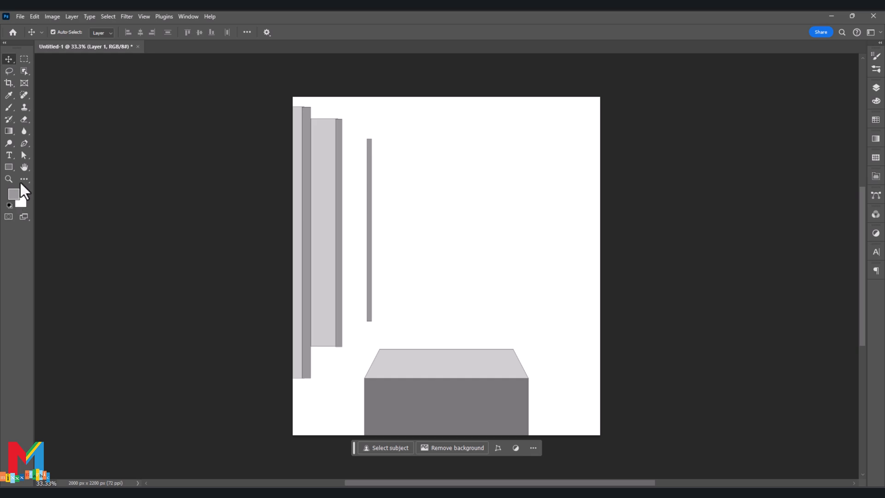
pyautogui.click(11, 162)
pyautogui.moveTo(367, 138); pyautogui.dragTo(333, 320)
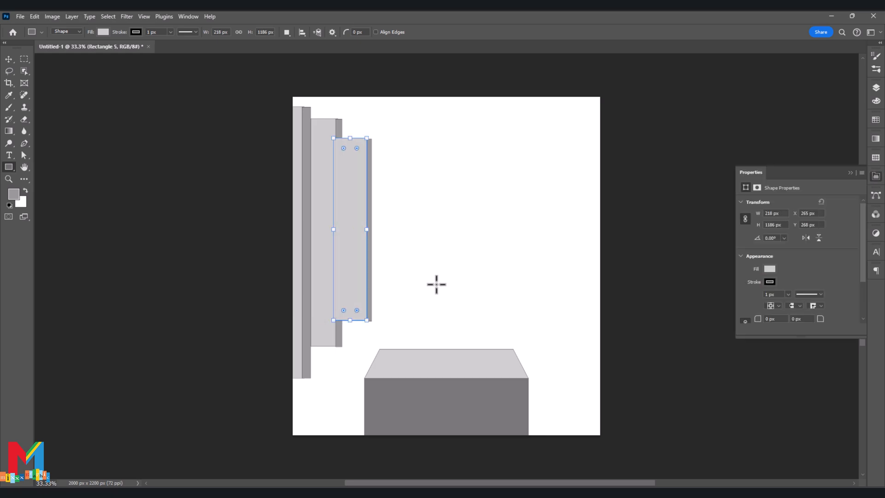
# Step: Narrow the new rectangle to about 162 px so its left edge meets the second bar
pyautogui.click(851, 172)
pyautogui.click(875, 87)
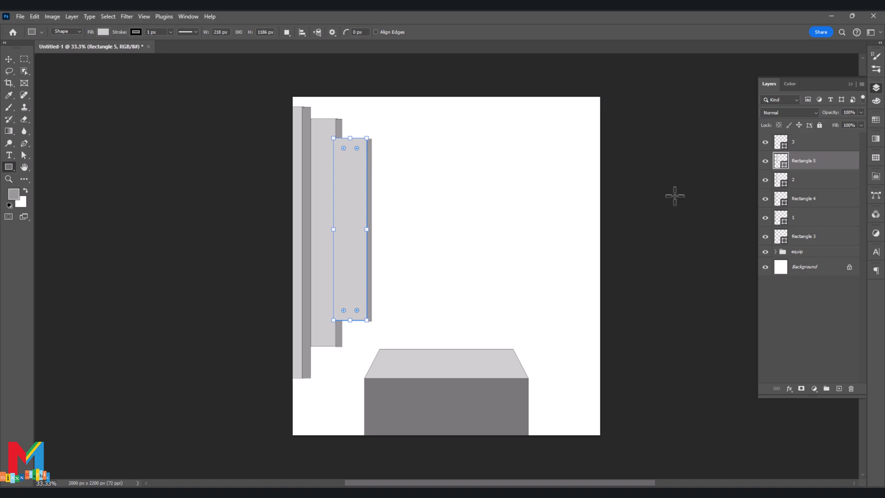
pyautogui.moveTo(333, 231); pyautogui.dragTo(342, 232)
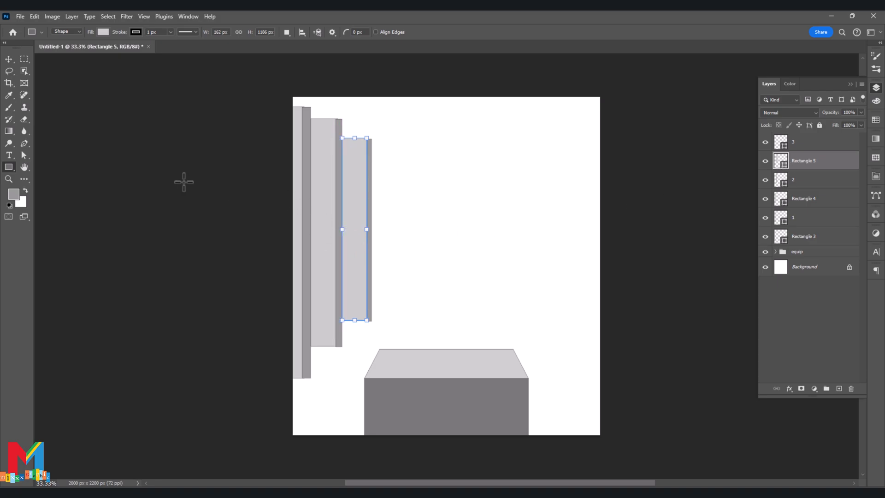
pyautogui.click(9, 59)
pyautogui.click(140, 108)
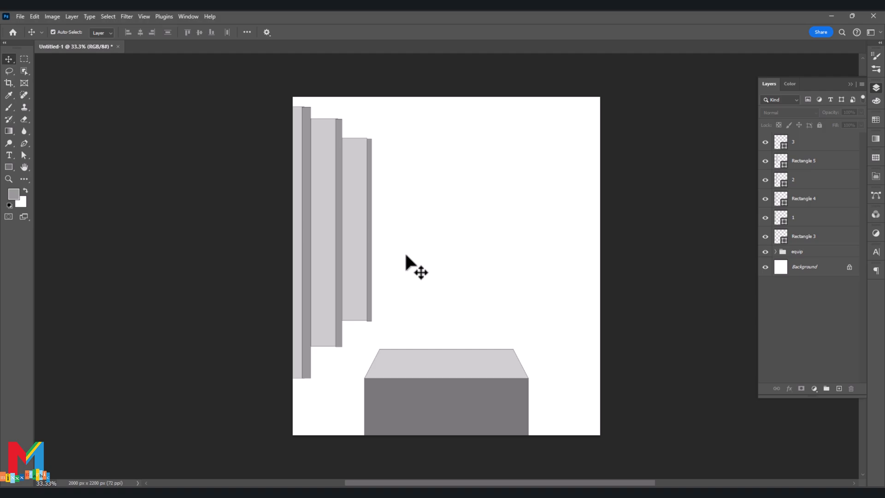
# Step: Place the headphone image pngwing.com (12) into the document as an embedded file
pyautogui.click(21, 18)
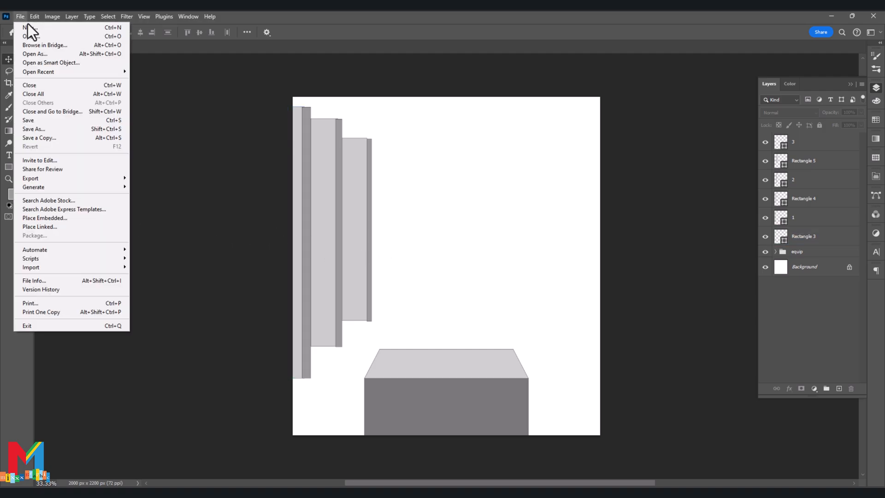
pyautogui.click(82, 214)
pyautogui.click(154, 104)
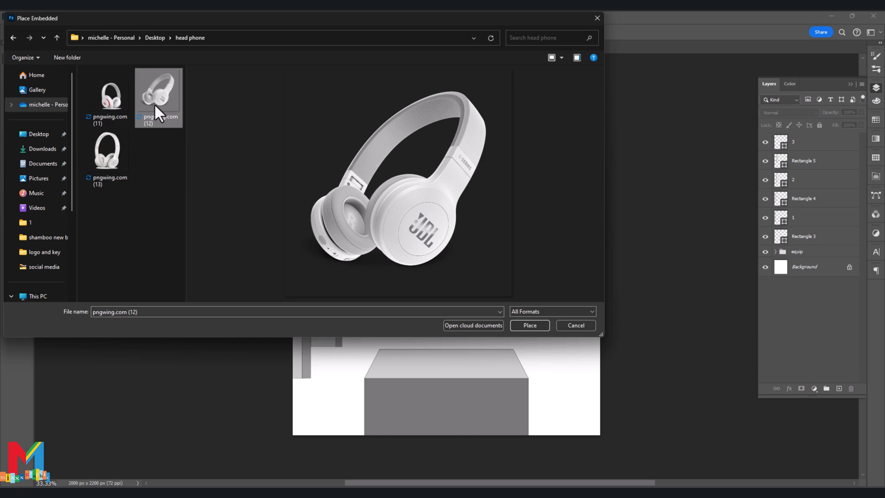
pyautogui.doubleClick(154, 103)
# Step: Scale the placed headphones to about 127%, stand them on the box's top face, and lock their layer
pyautogui.moveTo(463, 281); pyautogui.dragTo(473, 342)
pyautogui.moveTo(456, 243); pyautogui.dragTo(456, 202)
pyautogui.moveTo(460, 307); pyautogui.dragTo(460, 309)
pyautogui.click(851, 84)
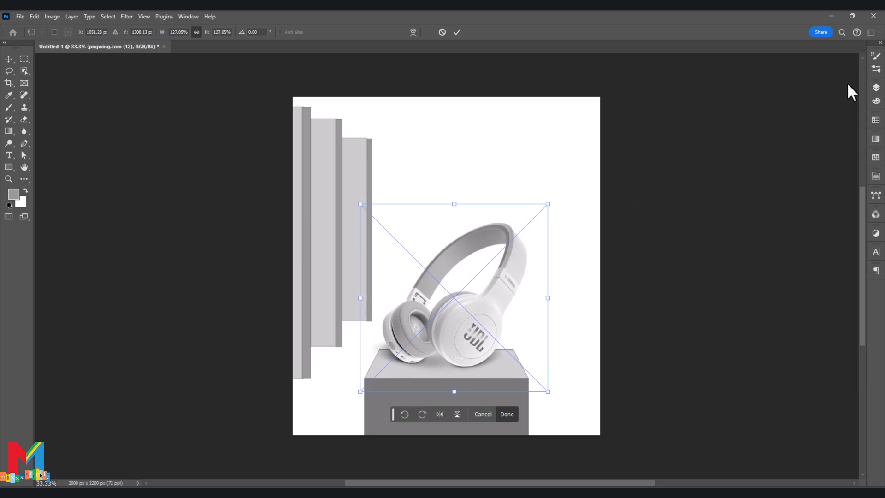
pyautogui.click(873, 88)
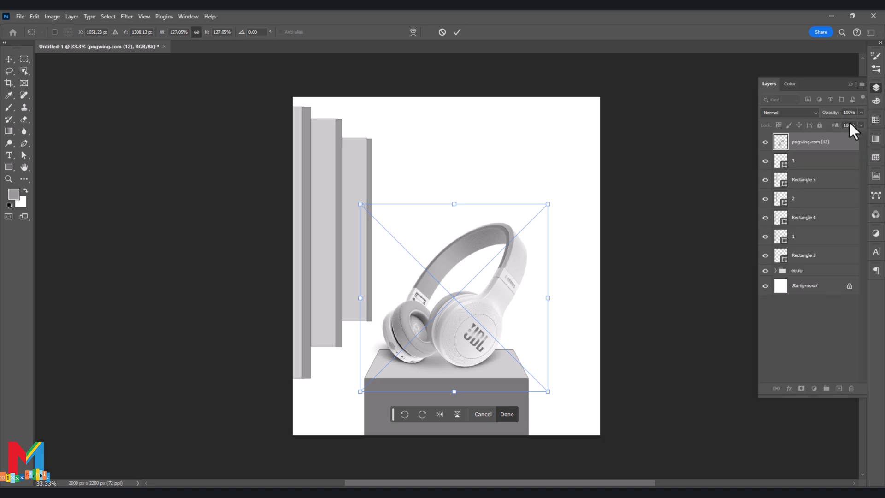
pyautogui.click(457, 31)
pyautogui.click(820, 125)
# Step: Group the six wall panel layers from 3 down to Rectangle 3 and name the group 1
pyautogui.click(819, 163)
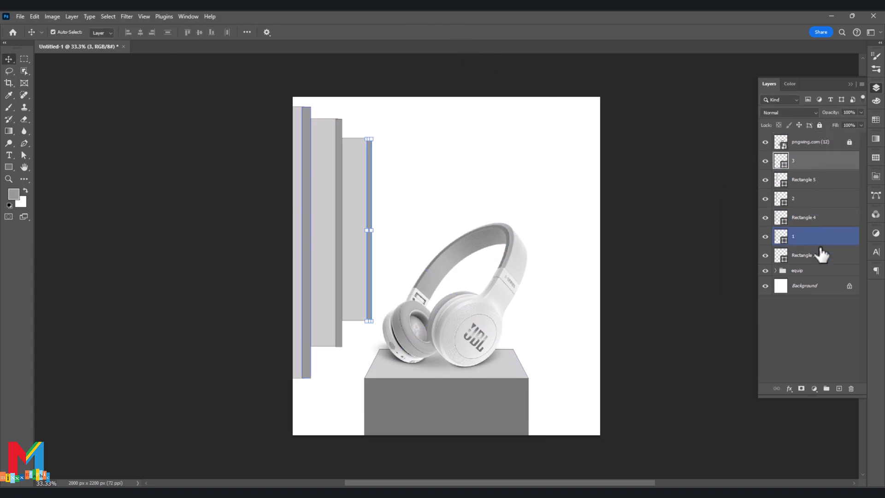
pyautogui.keyDown('shift'); pyautogui.click(820, 256); pyautogui.keyUp('shift')
pyautogui.moveTo(823, 261); pyautogui.dragTo(826, 388)
pyautogui.doubleClick(803, 156)
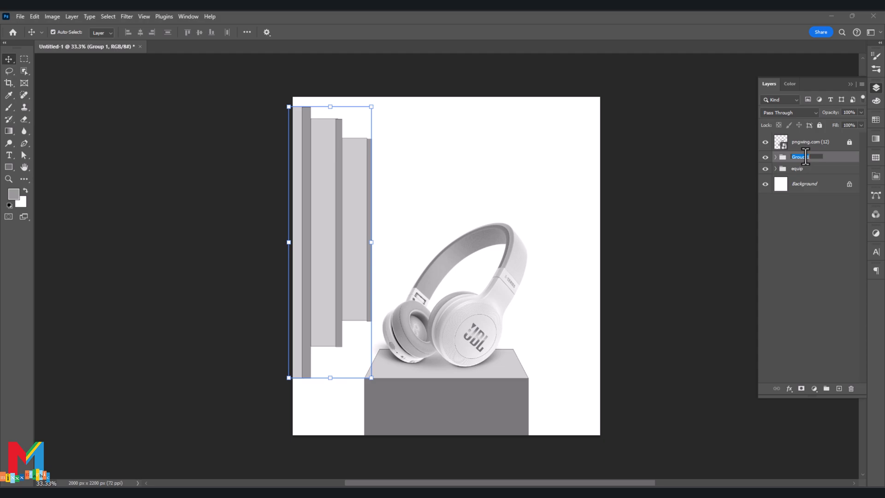
pyautogui.write('1')
pyautogui.click(792, 256)
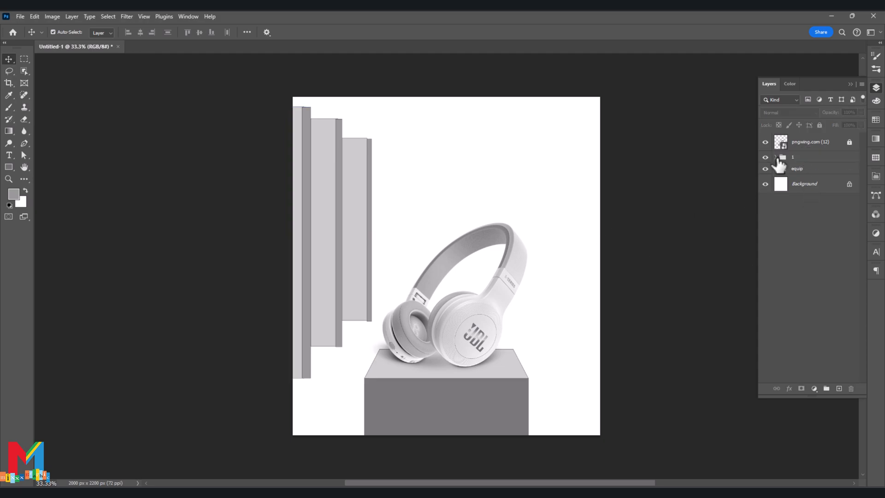
# Step: Duplicate wall panel group 1 and name the copy 2
pyautogui.click(795, 157)
pyautogui.hotkey('ctrl', 'j')
pyautogui.doubleClick(794, 158)
pyautogui.press('Return')
# Step: Flip group 2 horizontally and move it to the canvas's right edge as a mirrored wall
pyautogui.hotkey('ctrl', 't')
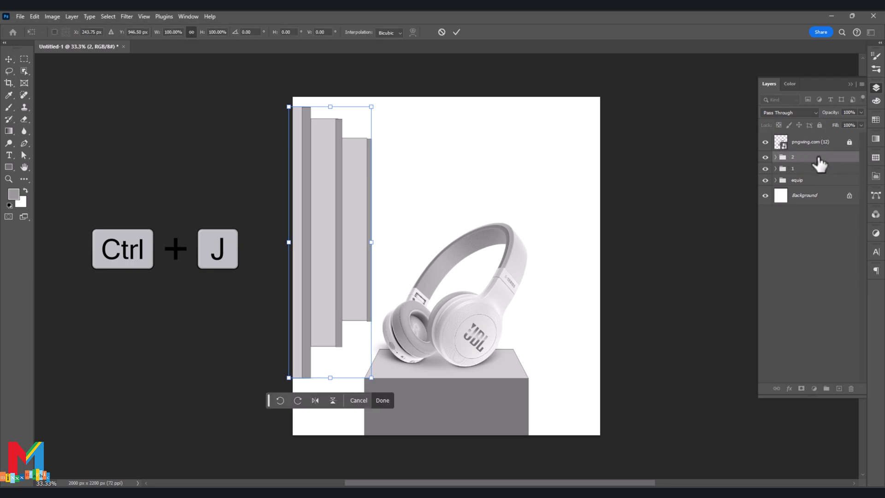
pyautogui.click(315, 400)
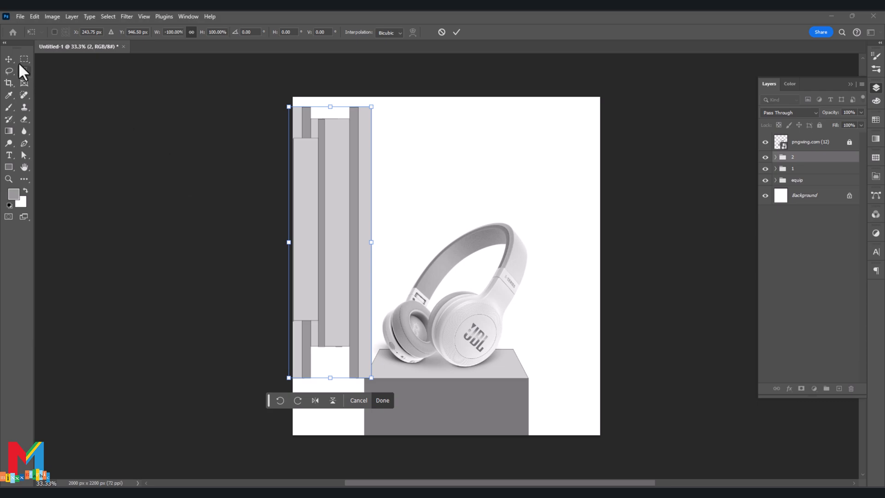
pyautogui.moveTo(368, 259); pyautogui.dragTo(593, 258)
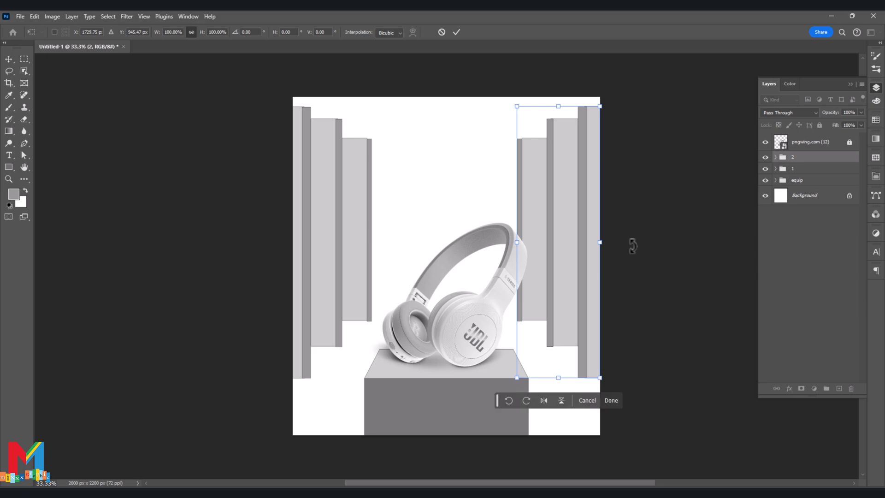
pyautogui.click(456, 31)
pyautogui.click(606, 193)
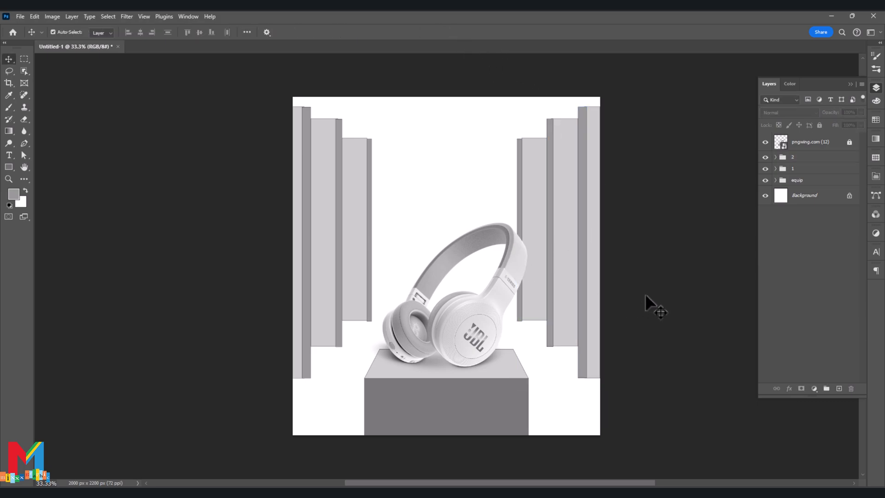
# Step: Enlarge the dark bar on layer 3 in group 1 to about 100.5% so its top meets the adjoining panel
pyautogui.click(386, 195)
pyautogui.click(368, 197)
pyautogui.click(373, 139)
pyautogui.moveTo(371, 139); pyautogui.dragTo(371, 137)
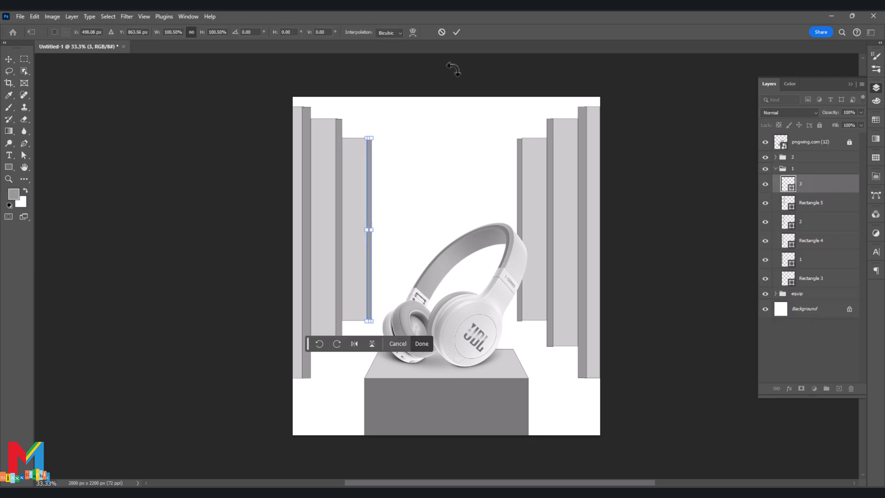
pyautogui.click(459, 30)
pyautogui.click(458, 73)
# Step: Add a layer directly above the Background and set the foreground colour to light blue a8cfe0
pyautogui.click(820, 294)
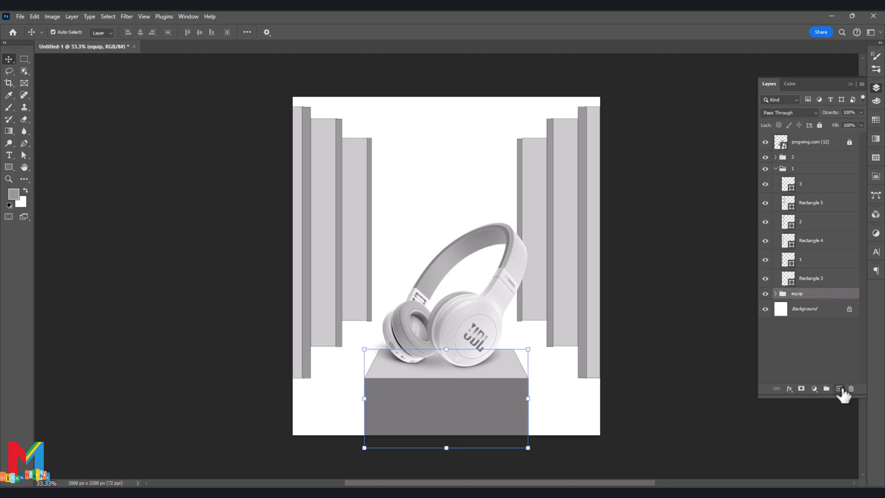
pyautogui.click(811, 310)
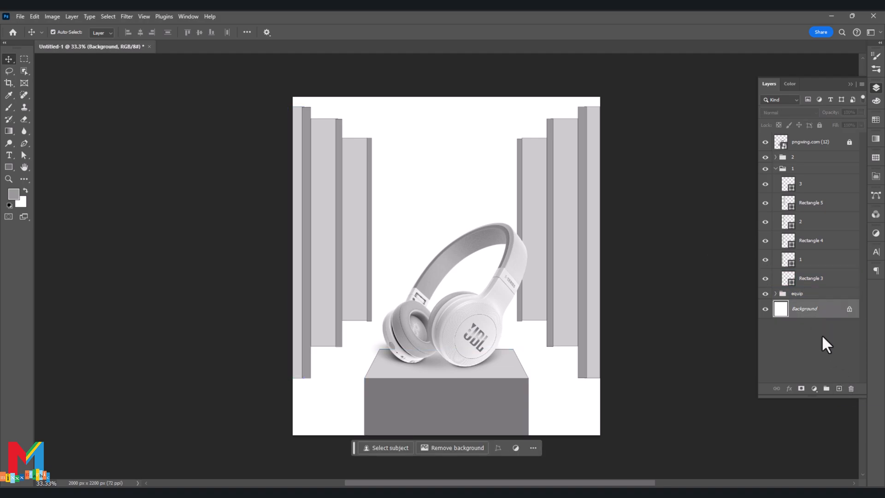
pyautogui.click(839, 388)
pyautogui.click(13, 193)
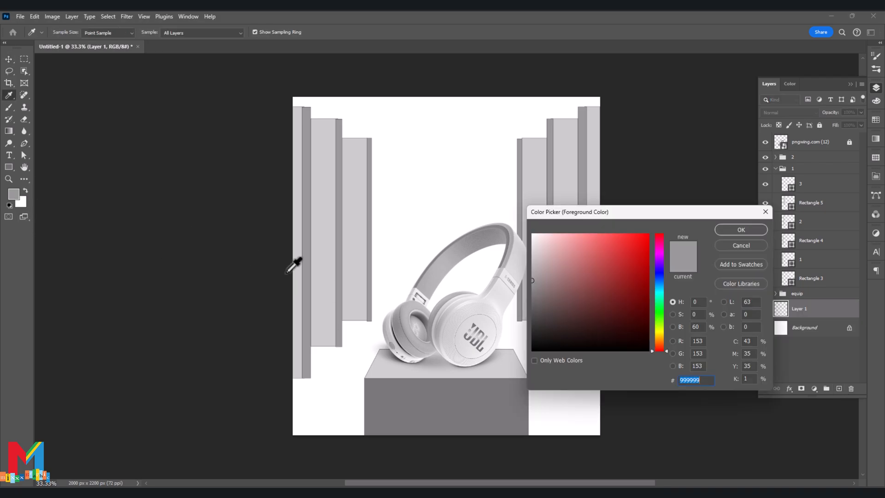
pyautogui.moveTo(664, 347); pyautogui.dragTo(660, 286)
pyautogui.moveTo(548, 258); pyautogui.dragTo(556, 229)
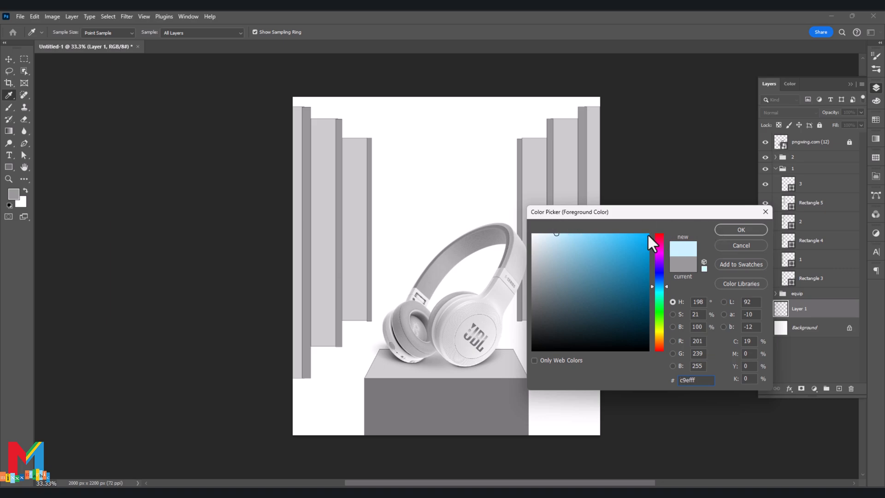
pyautogui.moveTo(560, 235); pyautogui.dragTo(562, 249)
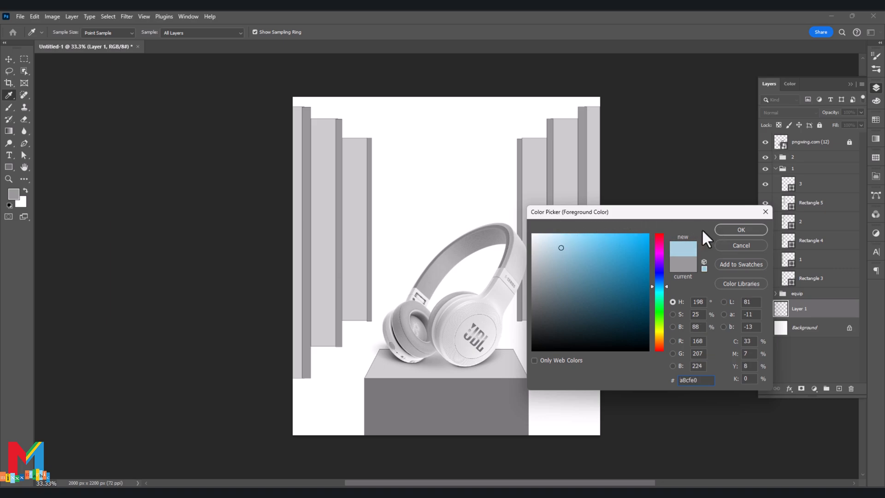
pyautogui.click(741, 230)
pyautogui.press('v')
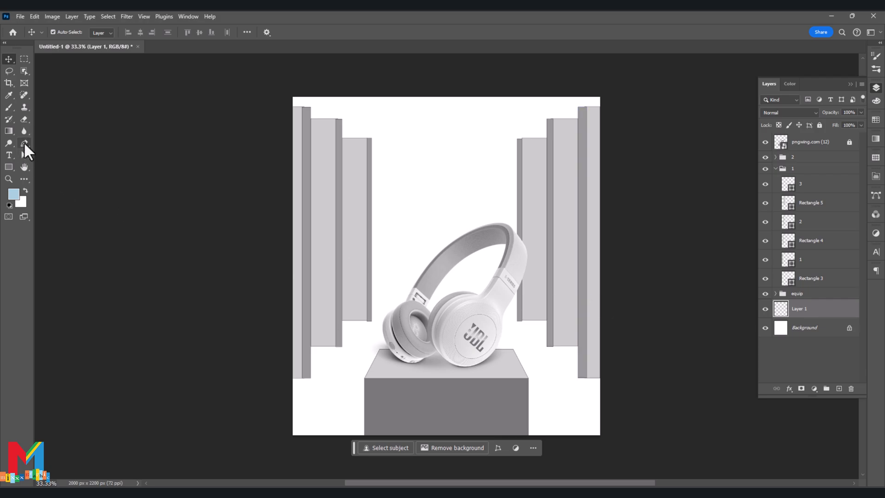
# Step: Draw a light blue floor rectangle about 2116 px wide across the lower canvas and set its height to about 900 px
pyautogui.click(9, 167)
pyautogui.moveTo(608, 301); pyautogui.dragTo(282, 449)
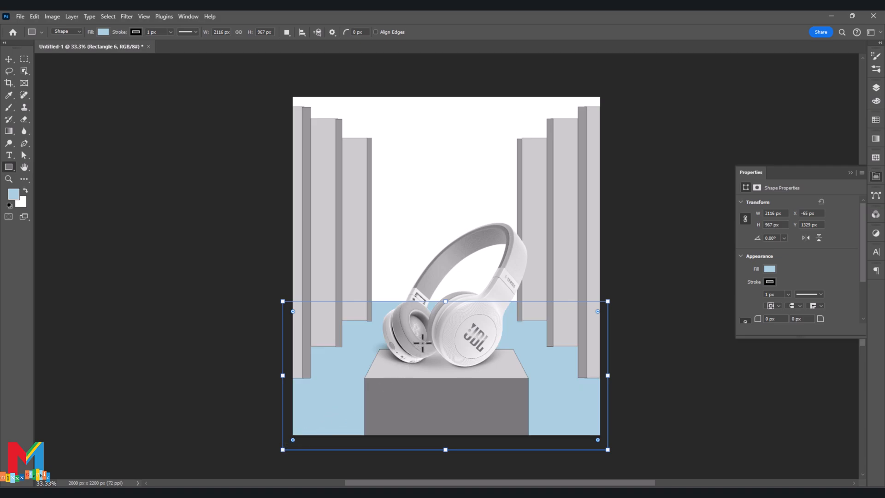
pyautogui.moveTo(445, 300)
pyautogui.mouseDown()
pyautogui.moveTo(442, 318)
pyautogui.moveTo(445, 310)
pyautogui.mouseUp()
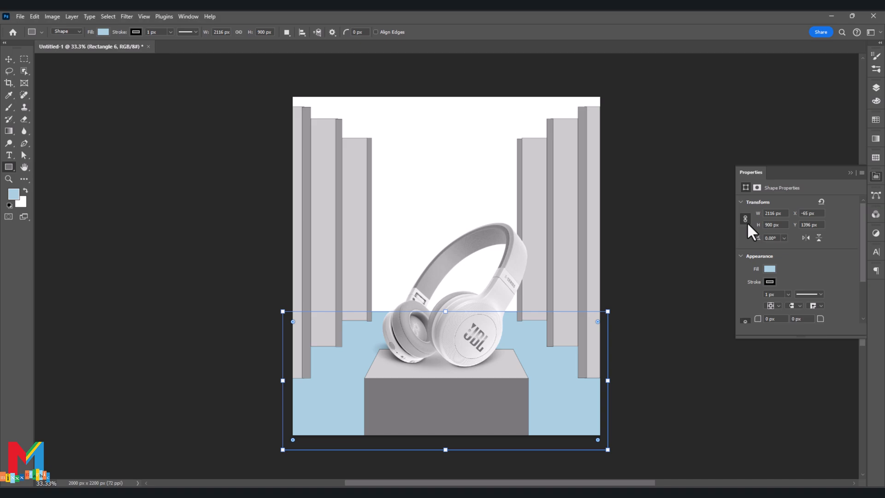
pyautogui.click(850, 172)
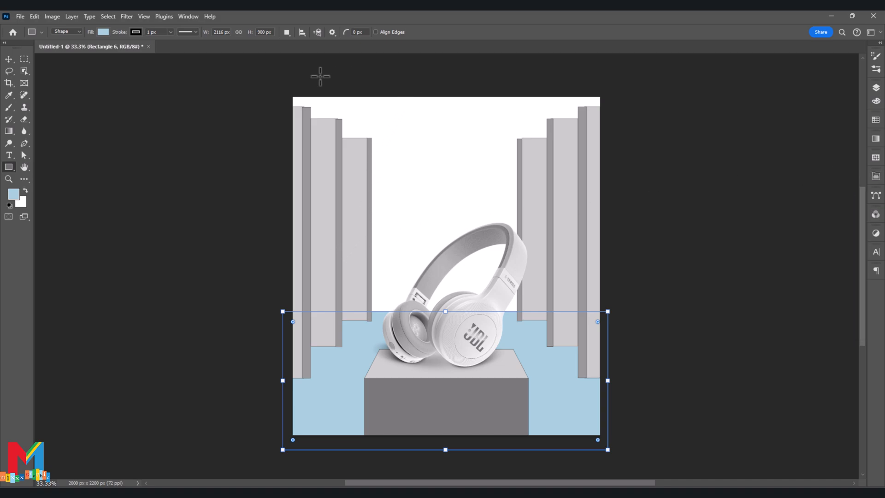
# Step: Enlarge the box's front and top faces together to about 116%, extending them on both sides beneath the headphones
pyautogui.click(8, 59)
pyautogui.click(411, 403)
pyautogui.hotkey('ctrl', 't')
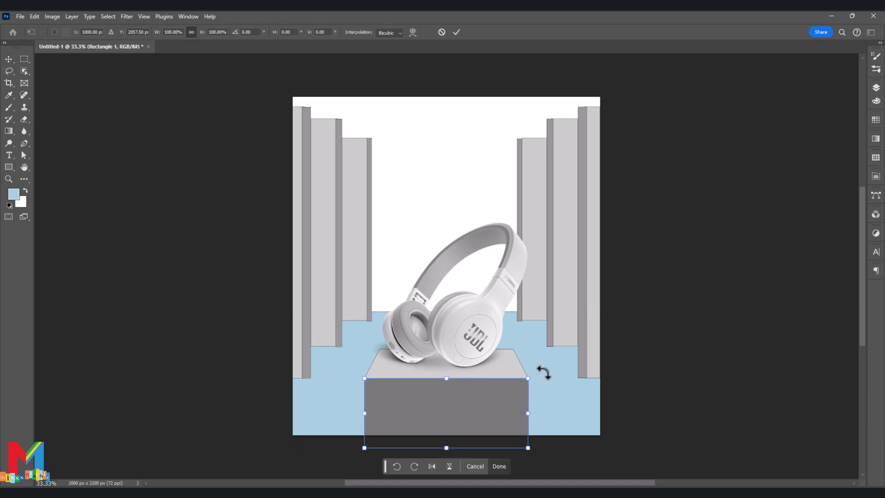
pyautogui.click(457, 31)
pyautogui.hotkey('ctrl', 'j')
pyautogui.hotkey('ctrl', 't')
pyautogui.moveTo(529, 400); pyautogui.dragTo(538, 401)
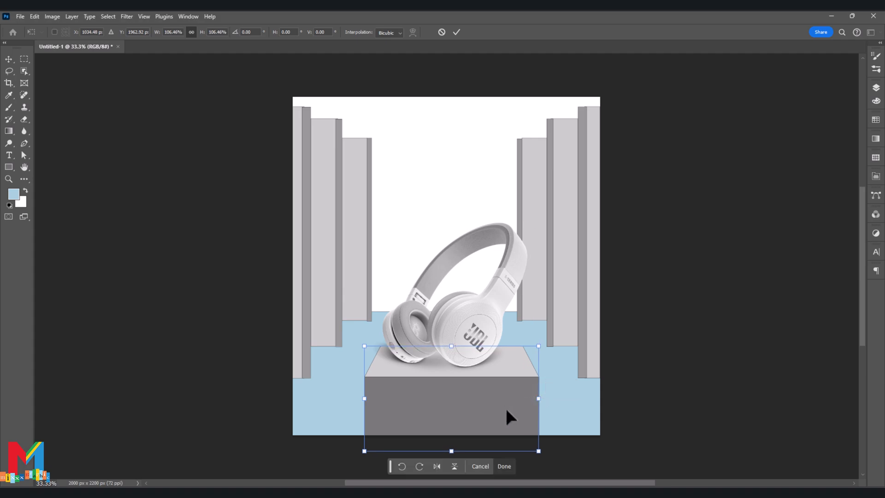
pyautogui.moveTo(364, 398); pyautogui.dragTo(348, 402)
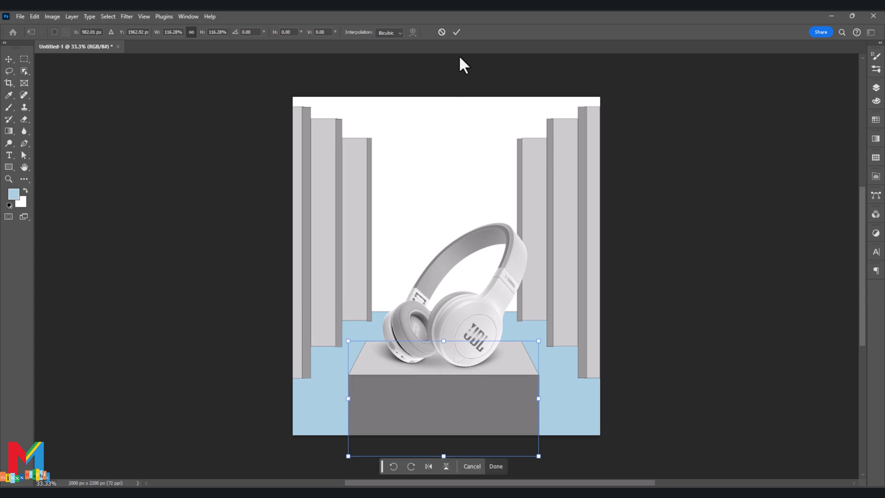
pyautogui.click(456, 32)
pyautogui.click(451, 324)
# Step: Duplicate the light blue floor rectangle upward to form a ceiling reaching down to the third panels' top edges
pyautogui.click(138, 224)
pyautogui.moveTo(558, 397); pyautogui.dragTo(555, 99)
# Step: Try to lighten the ceiling's blue by changing the foreground colour
pyautogui.click(13, 194)
pyautogui.moveTo(560, 248)
pyautogui.mouseDown()
pyautogui.moveTo(564, 230)
pyautogui.moveTo(566, 243)
pyautogui.mouseUp()
pyautogui.click(737, 229)
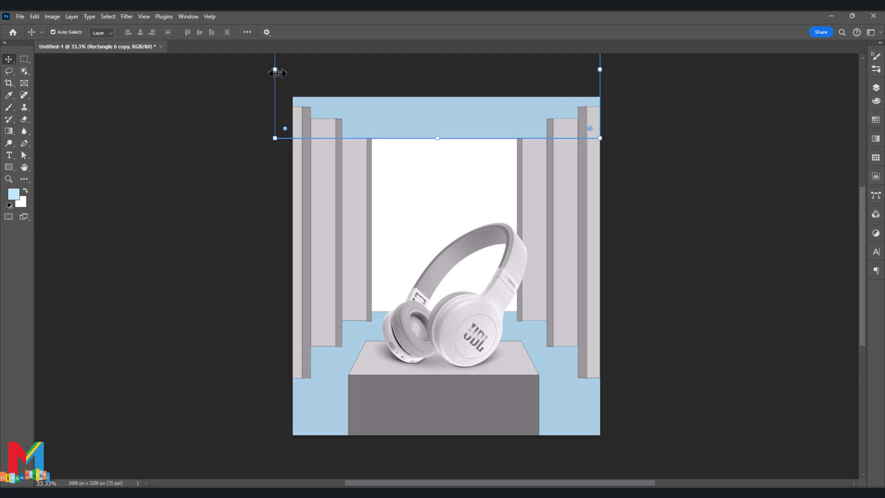
# Step: Scale the ceiling rectangle to about 97% so it spans just past both canvas sides
pyautogui.moveTo(276, 70); pyautogui.dragTo(292, 70)
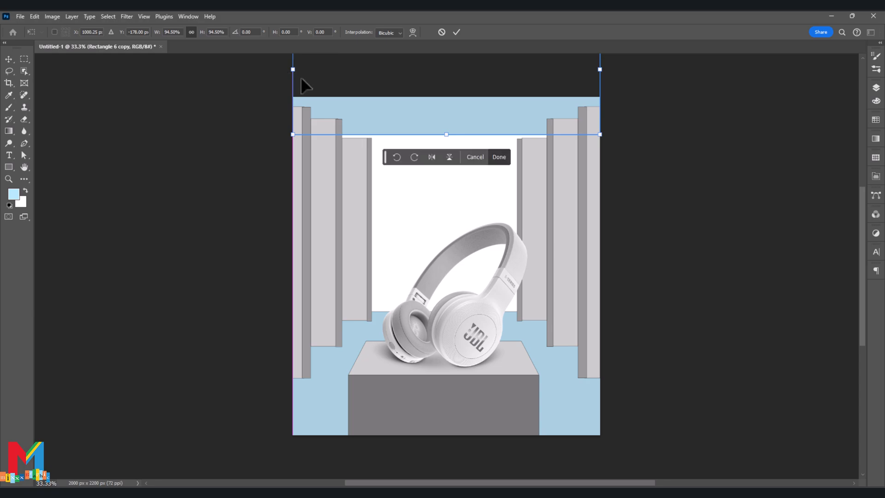
pyautogui.moveTo(450, 136)
pyautogui.mouseDown()
pyautogui.moveTo(450, 148)
pyautogui.moveTo(452, 139)
pyautogui.mouseUp()
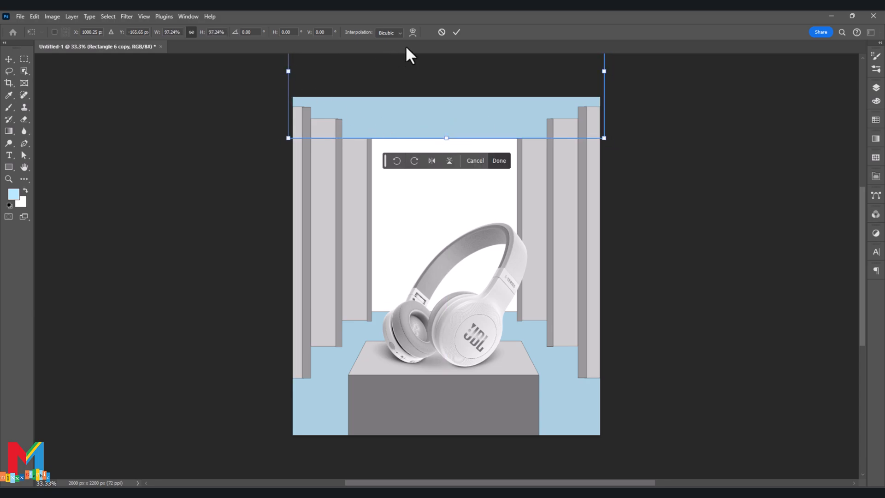
pyautogui.click(457, 31)
# Step: Recolour the ceiling rectangle Rectangle 6 copy to the lighter blue c3ebfc
pyautogui.click(876, 87)
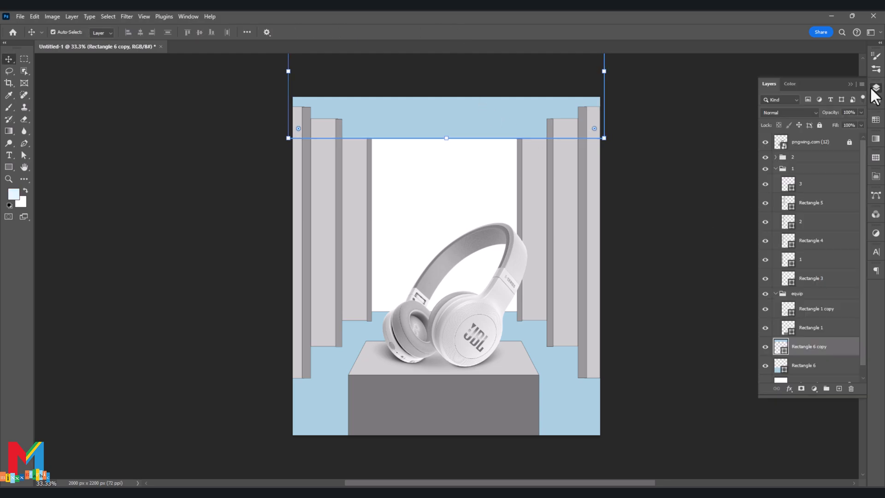
pyautogui.doubleClick(781, 346)
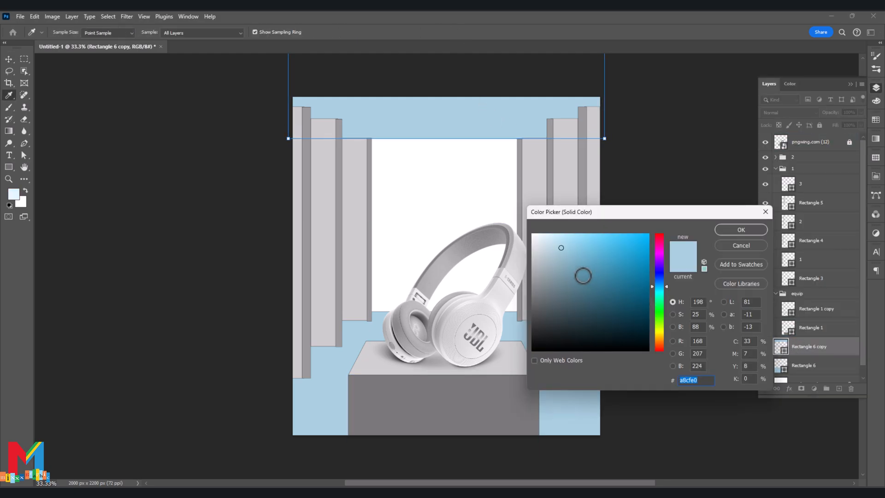
pyautogui.moveTo(563, 249); pyautogui.dragTo(559, 235)
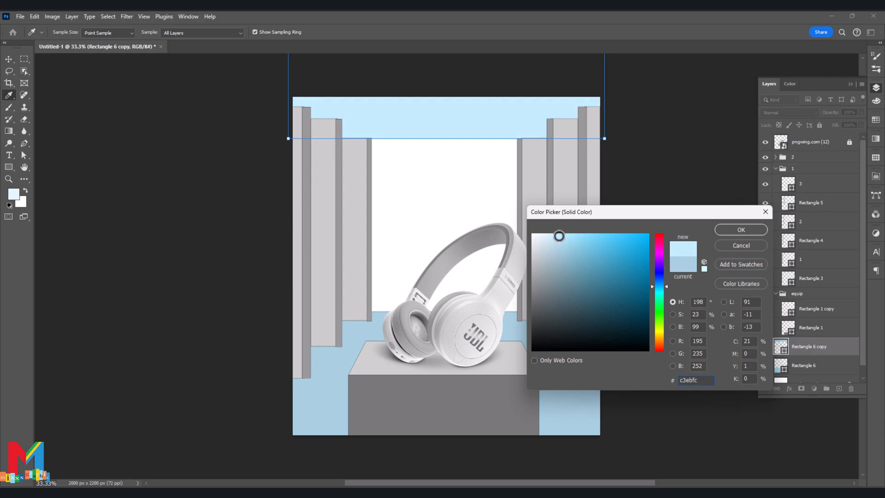
pyautogui.click(734, 229)
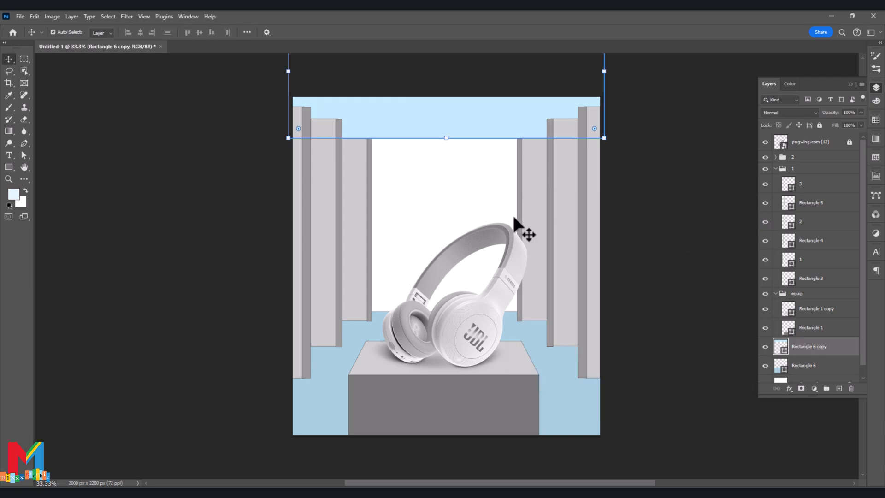
# Step: Stretch the ceiling rectangle's lower edge down to about 109% height so it falls below the third panels' tops
pyautogui.click(214, 174)
pyautogui.click(325, 180)
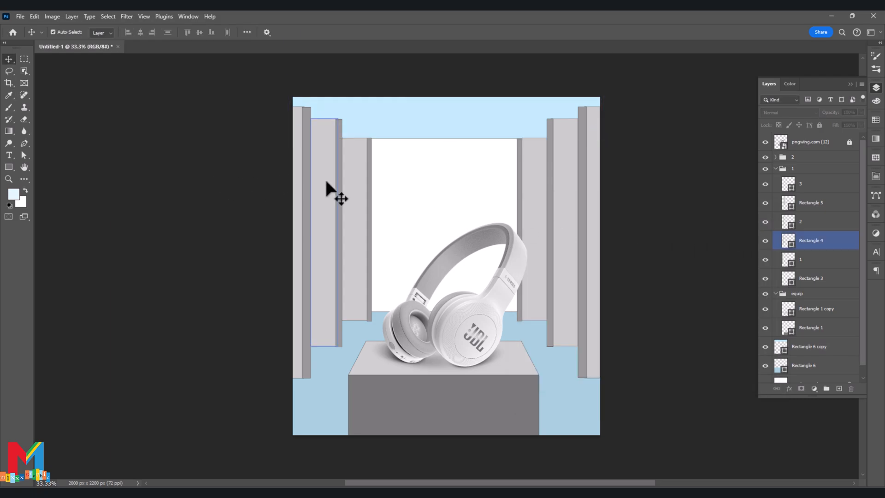
pyautogui.click(417, 126)
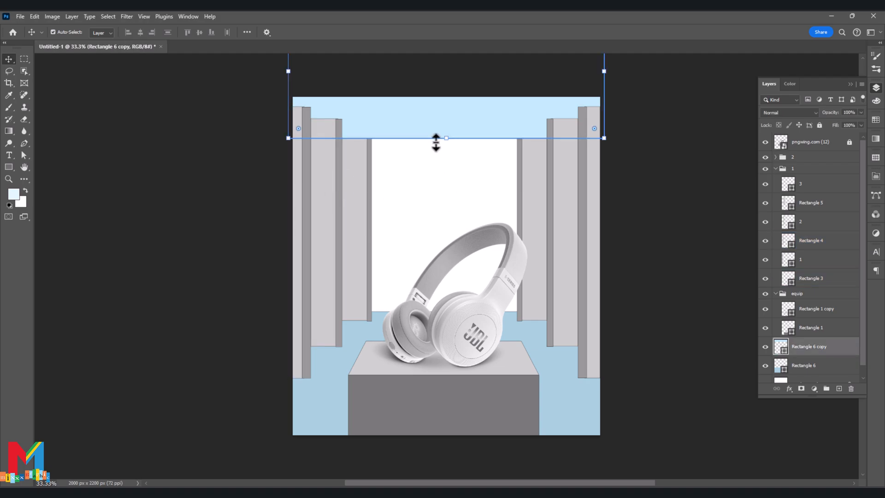
pyautogui.moveTo(448, 143); pyautogui.dragTo(446, 150)
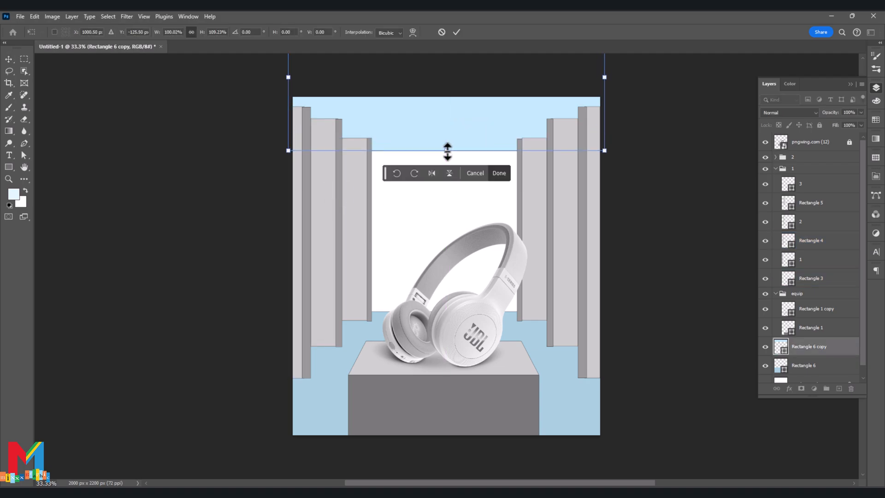
pyautogui.click(456, 32)
pyautogui.click(635, 93)
# Step: Add a layer above Rectangle 6 copy and set the foreground colour to light grey bebdbd
pyautogui.click(799, 350)
pyautogui.click(839, 389)
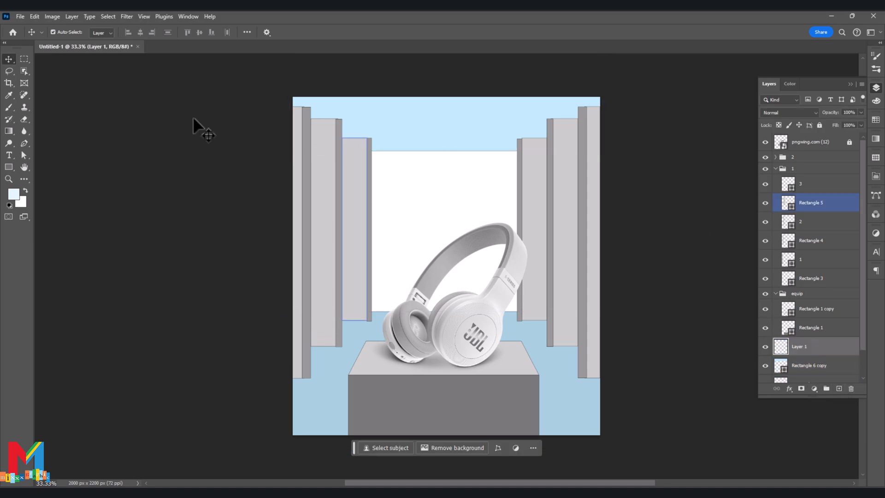
pyautogui.click(13, 194)
pyautogui.click(400, 367)
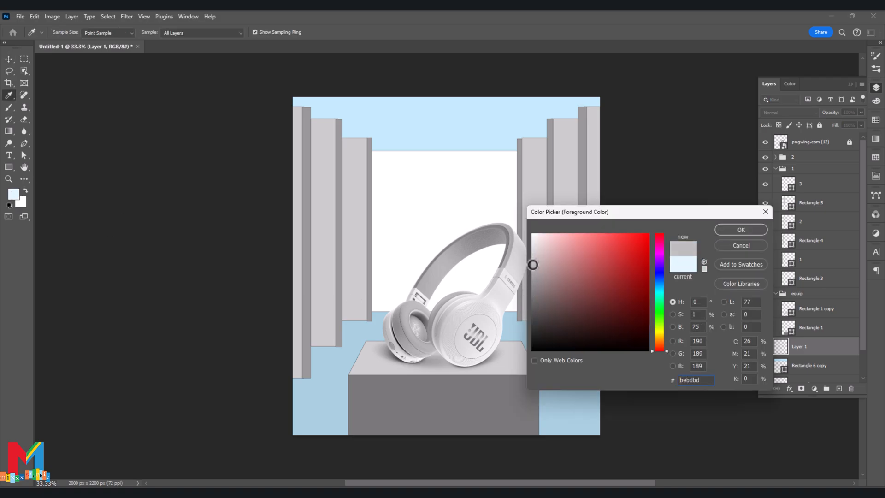
pyautogui.click(760, 233)
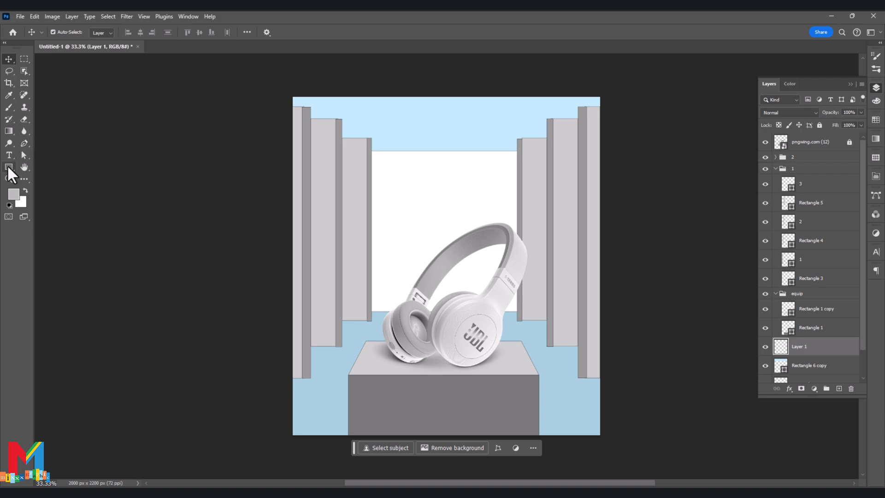
# Step: Draw a light grey rectangle about 946 × 423 px across the canvas top, fitted between the innermost wall panels
pyautogui.click(8, 166)
pyautogui.moveTo(521, 86); pyautogui.dragTo(369, 157)
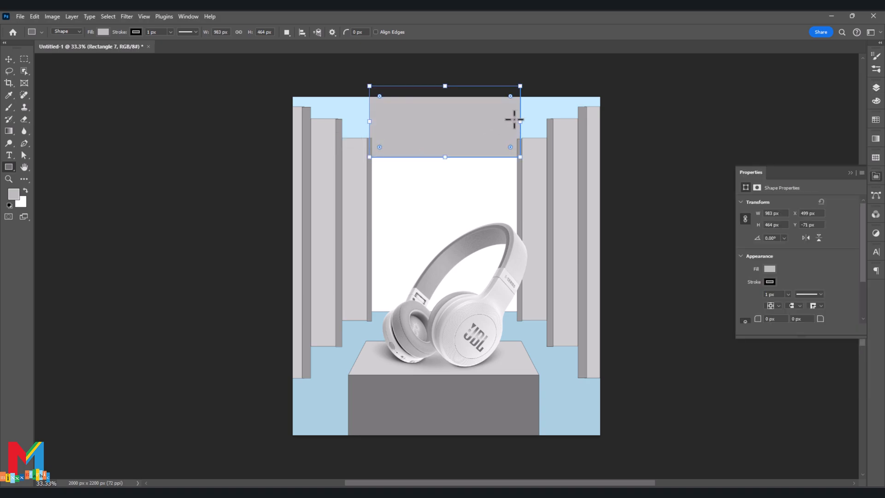
pyautogui.moveTo(521, 119); pyautogui.dragTo(516, 118)
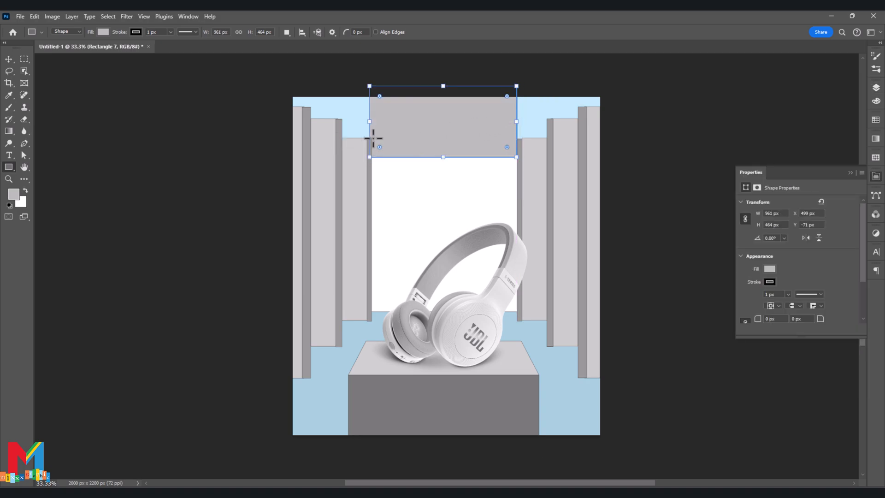
pyautogui.moveTo(369, 122); pyautogui.dragTo(373, 123)
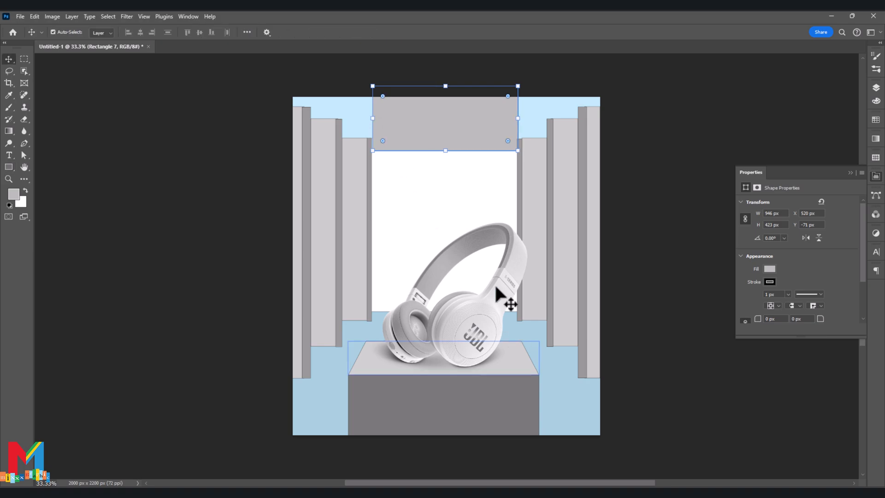
# Step: Narrow the grey ceiling rectangle to about 71% width, then widen its upper edge with Perspective into a centred receding trapezoid
pyautogui.moveTo(518, 118); pyautogui.dragTo(474, 125)
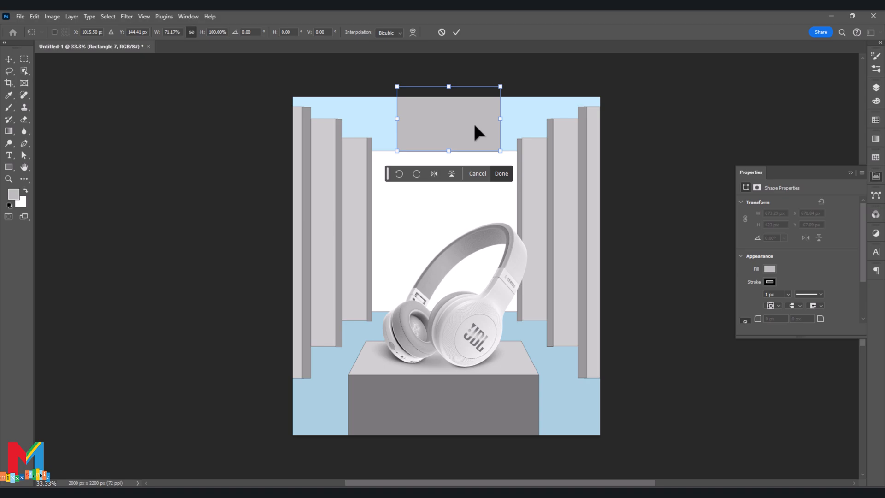
pyautogui.rightClick(473, 121)
pyautogui.click(517, 176)
pyautogui.moveTo(505, 88); pyautogui.dragTo(559, 92)
pyautogui.moveTo(471, 119); pyautogui.dragTo(468, 119)
pyautogui.moveTo(345, 92); pyautogui.dragTo(336, 92)
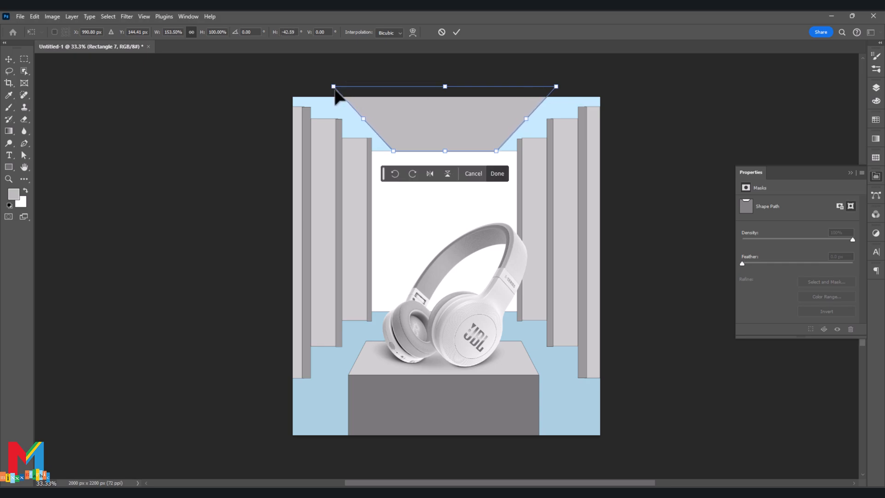
pyautogui.click(456, 32)
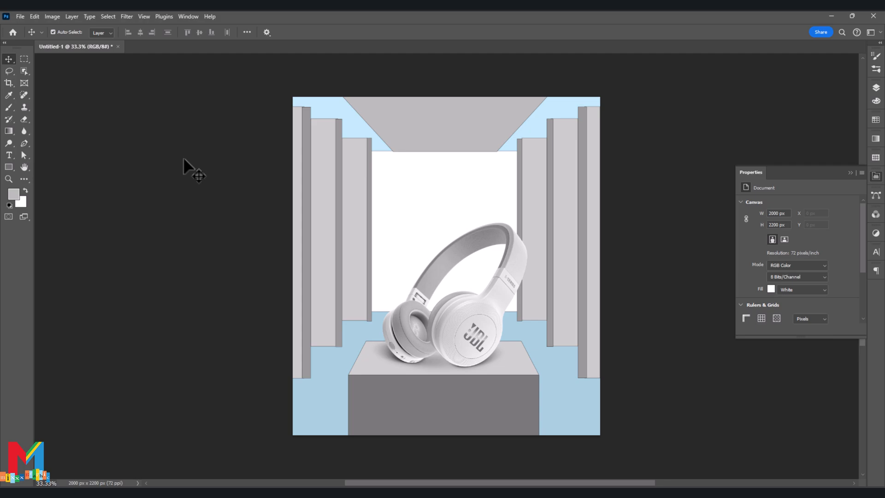
# Step: Recolour the blue ceiling rectangle Rectangle 6 copy to the darker blue 87b0c2
pyautogui.click(337, 113)
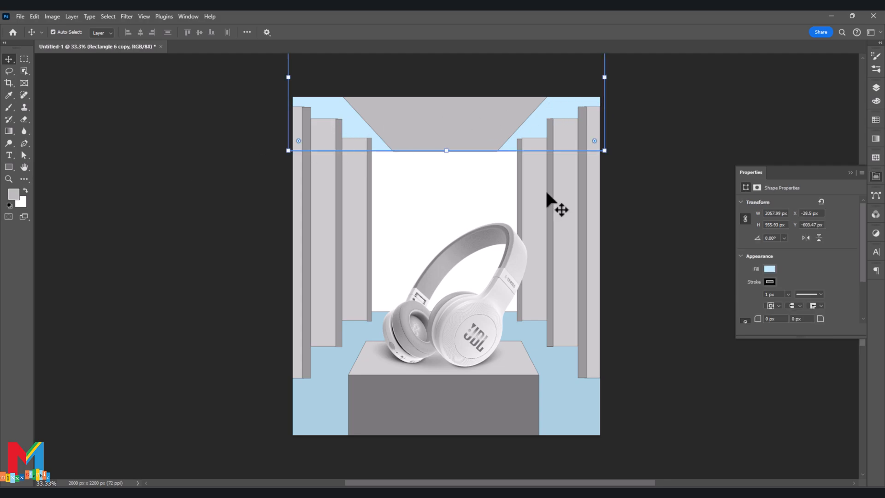
pyautogui.click(769, 269)
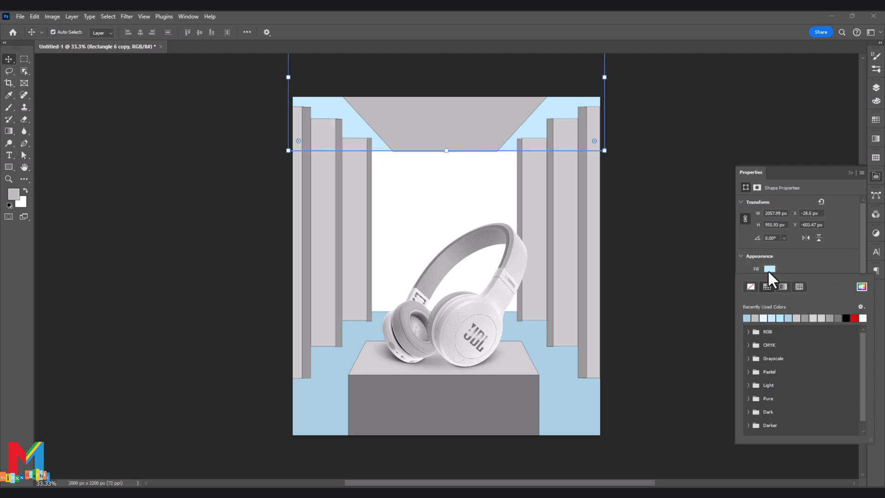
pyautogui.click(861, 286)
pyautogui.click(583, 407)
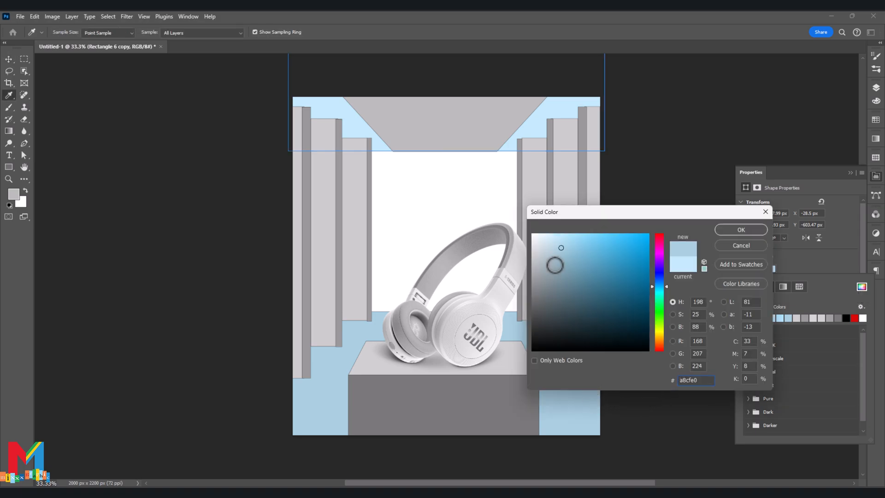
pyautogui.moveTo(567, 262); pyautogui.dragTo(568, 262)
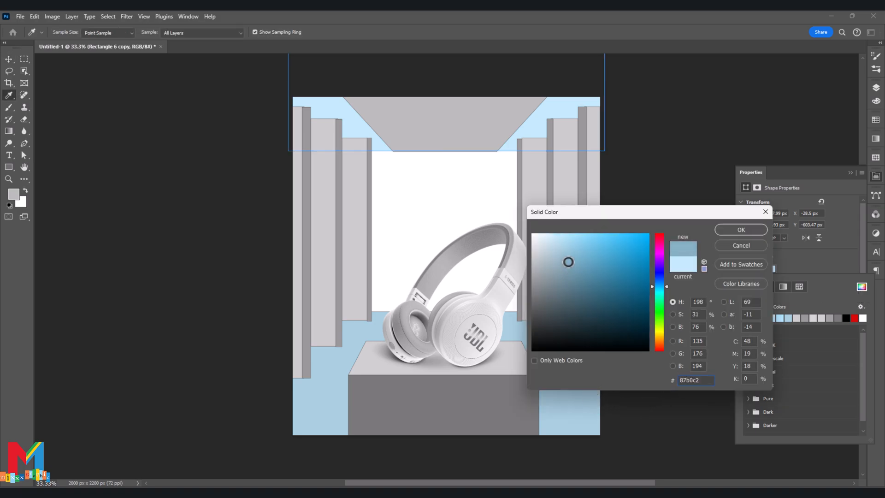
pyautogui.click(738, 229)
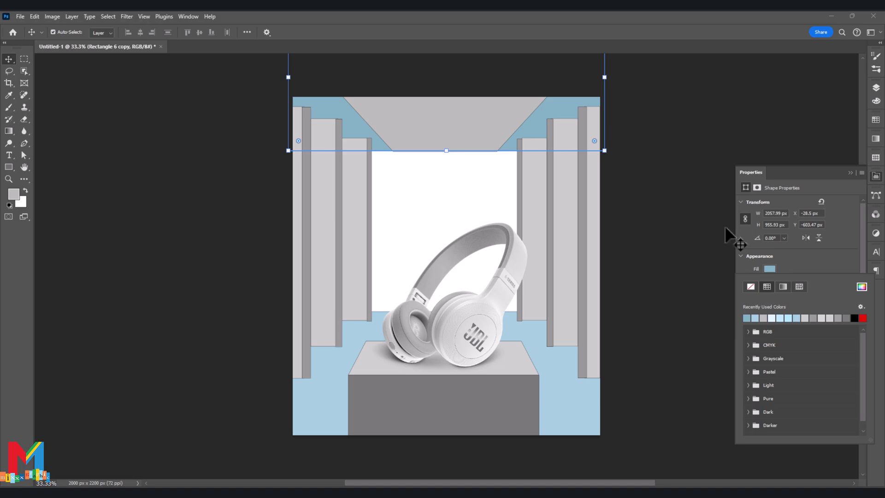
# Step: Add a layer directly above Background and draw a back wall rectangle about 2173 × 1465 px behind the panels and headphones
pyautogui.click(876, 88)
pyautogui.scroll(-2, 825, 300)
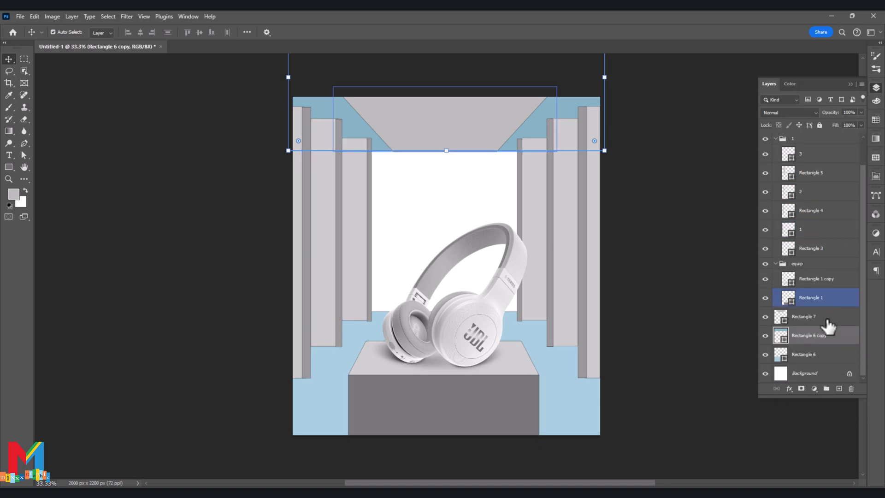
pyautogui.click(815, 373)
pyautogui.click(839, 389)
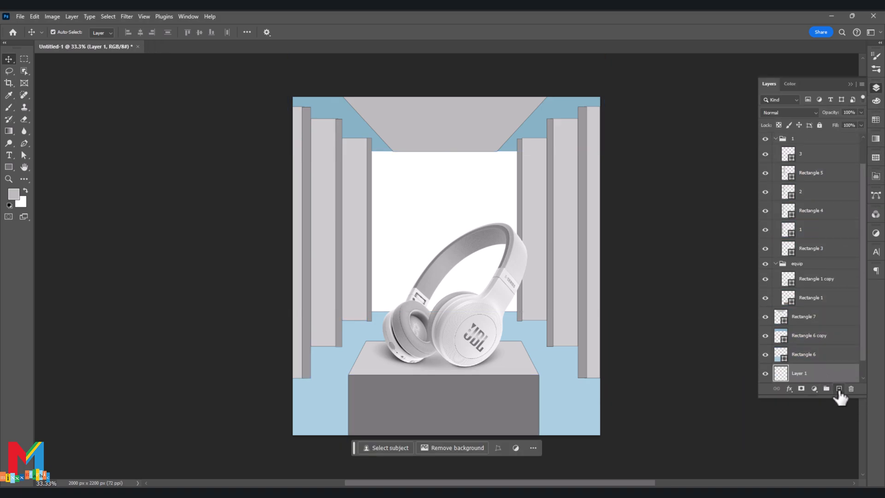
pyautogui.click(8, 166)
pyautogui.moveTo(625, 136); pyautogui.dragTo(292, 360)
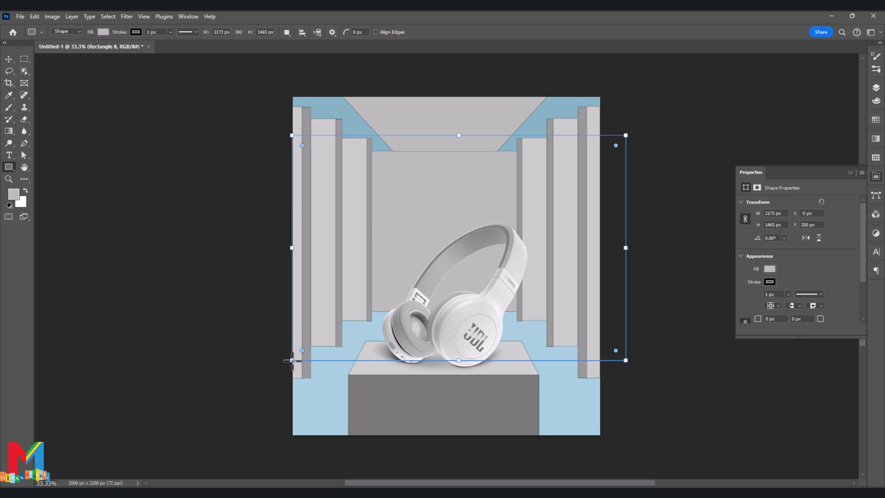
# Step: Sample the floor's blue a8cfe0 for the back wall rectangle, then darken its fill to 99bece
pyautogui.click(768, 268)
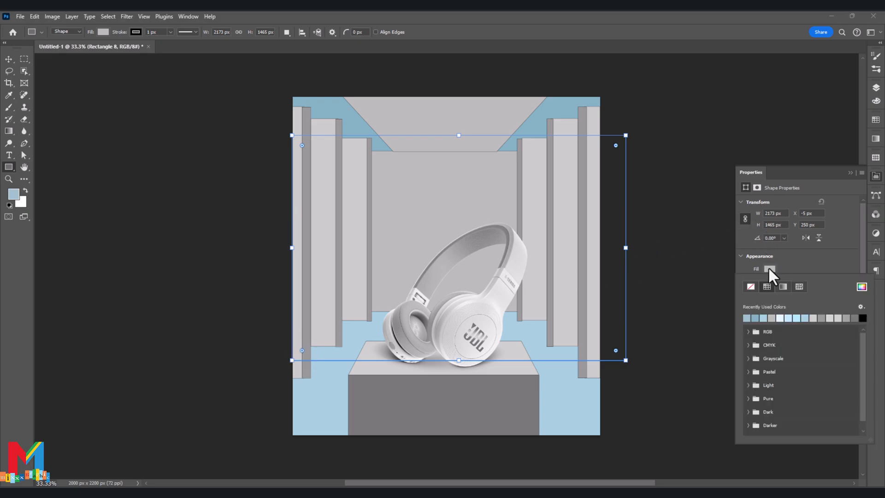
pyautogui.click(861, 287)
pyautogui.click(356, 369)
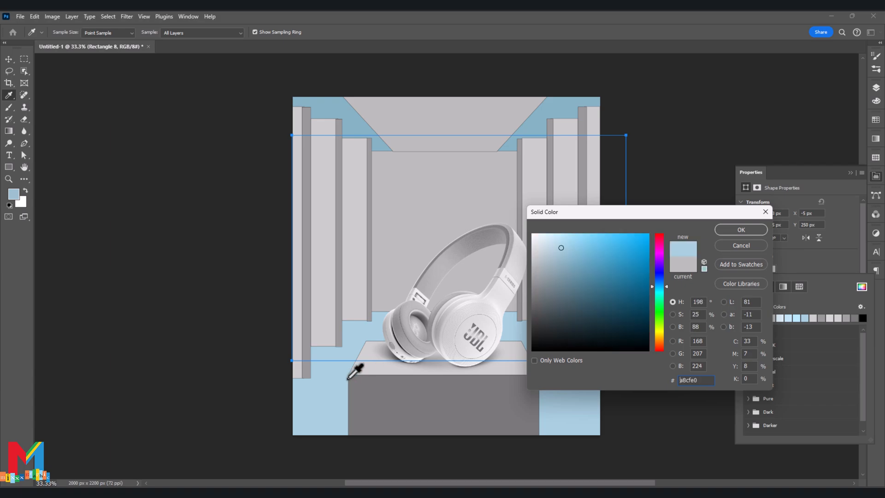
pyautogui.click(728, 229)
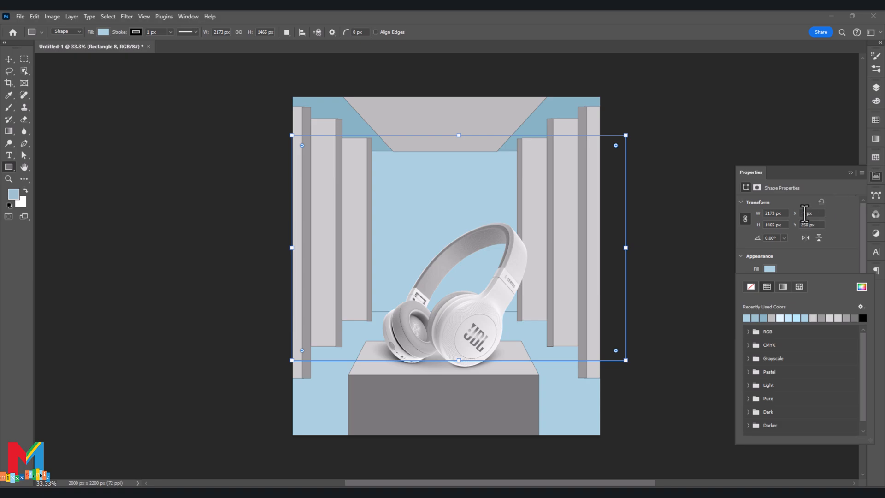
pyautogui.click(861, 288)
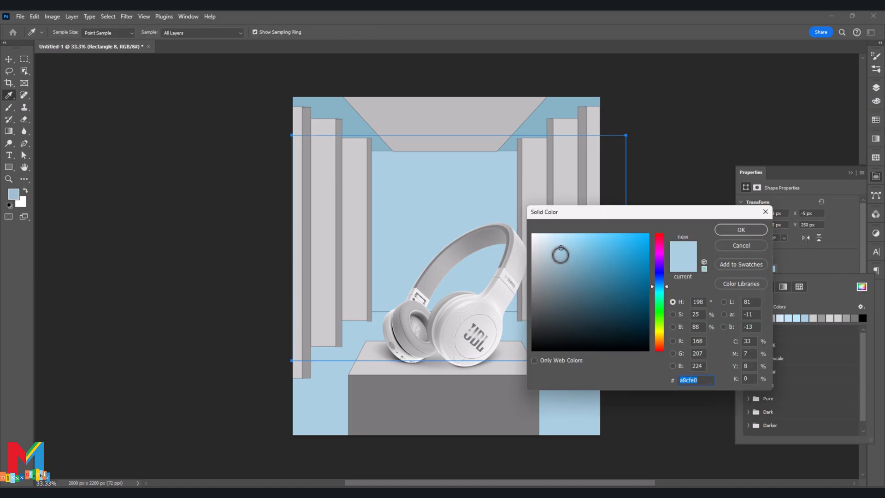
pyautogui.moveTo(561, 252); pyautogui.dragTo(562, 257)
pyautogui.click(731, 229)
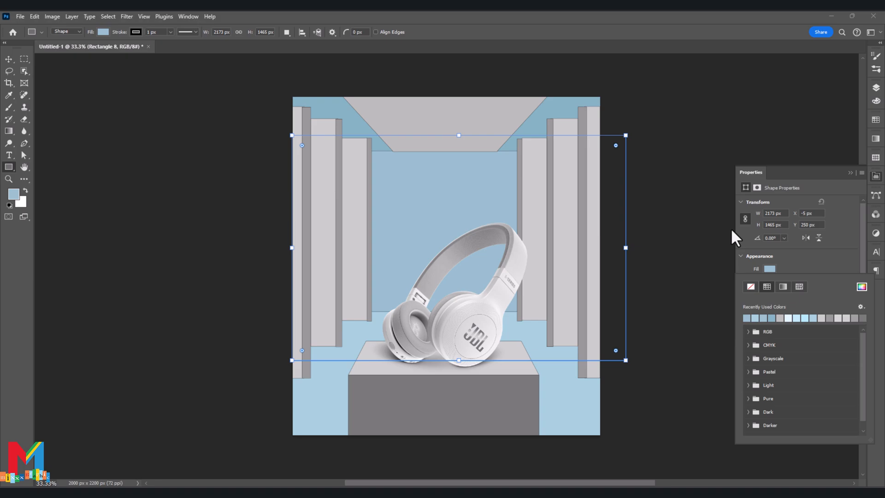
pyautogui.click(849, 173)
pyautogui.click(8, 59)
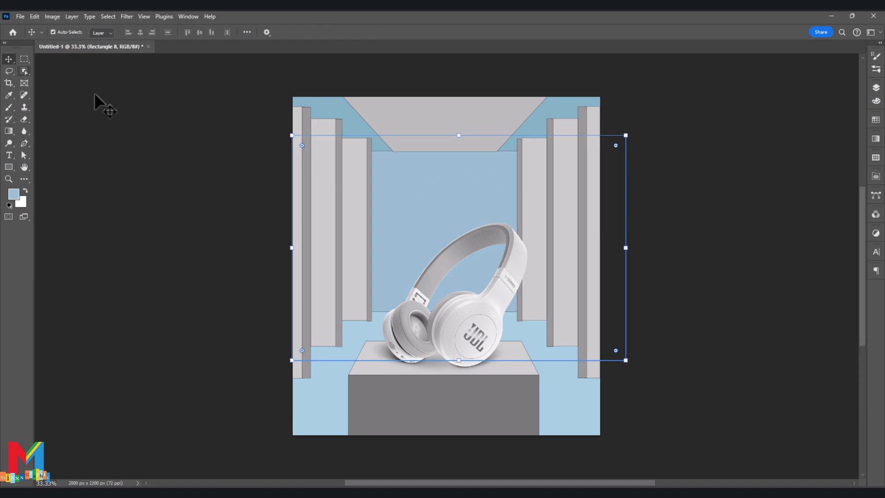
pyautogui.click(101, 97)
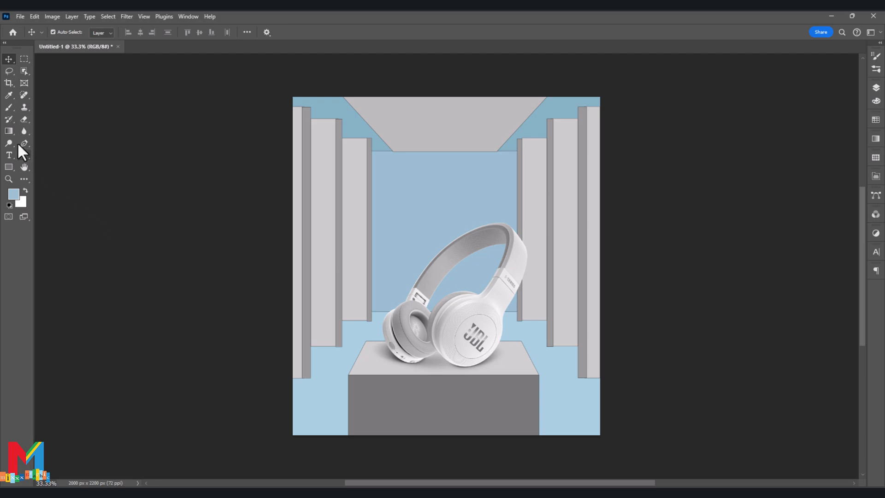
# Step: Draw a rectangle about 692 × 158 px directly below the grey ceiling trapezoid and fill it with near-black 090909
pyautogui.click(8, 167)
pyautogui.moveTo(499, 151); pyautogui.dragTo(393, 176)
pyautogui.click(772, 266)
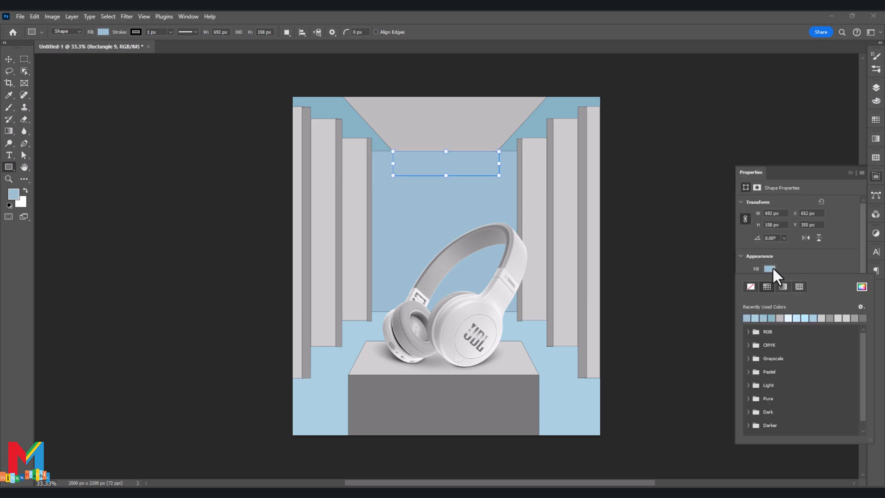
pyautogui.click(860, 287)
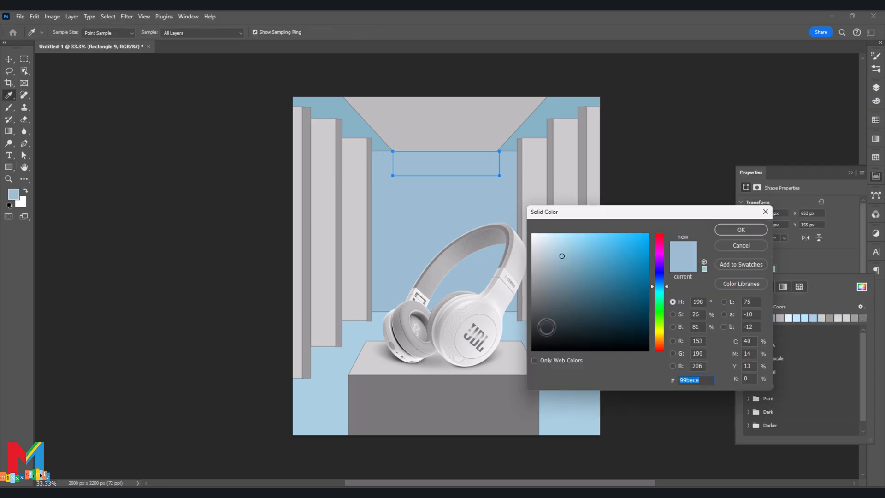
pyautogui.moveTo(546, 322); pyautogui.dragTo(526, 347)
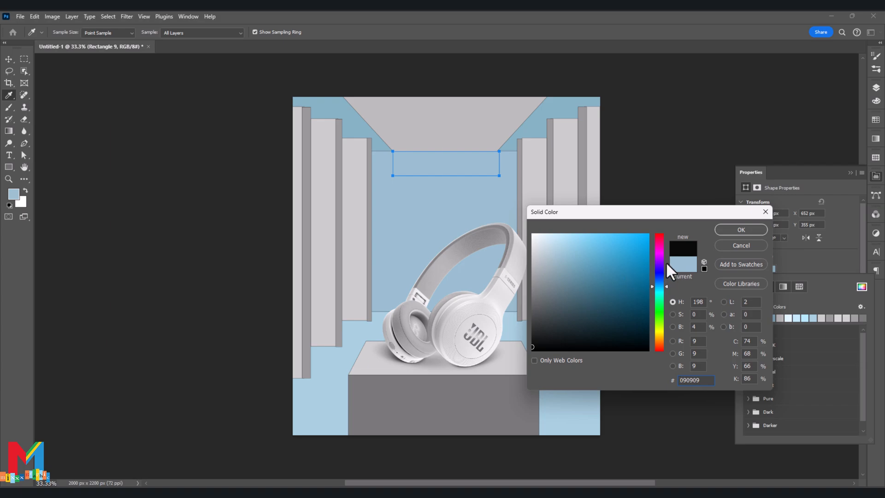
pyautogui.click(740, 228)
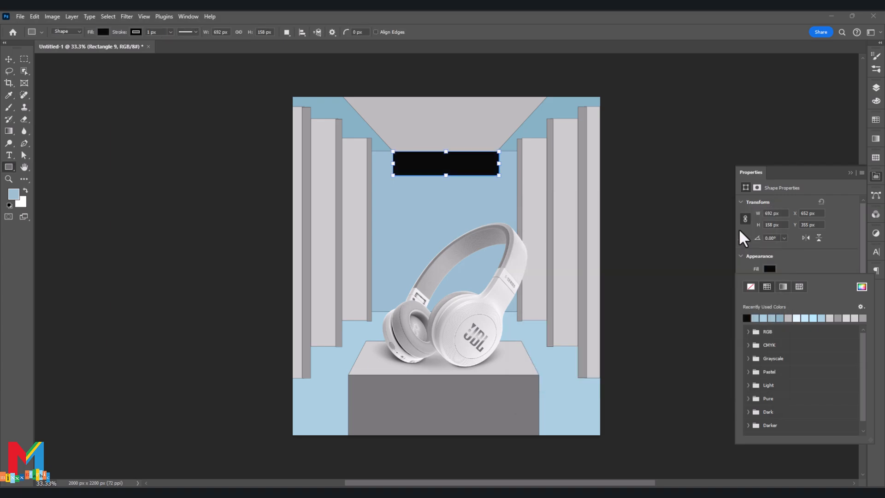
pyautogui.click(851, 174)
pyautogui.click(849, 172)
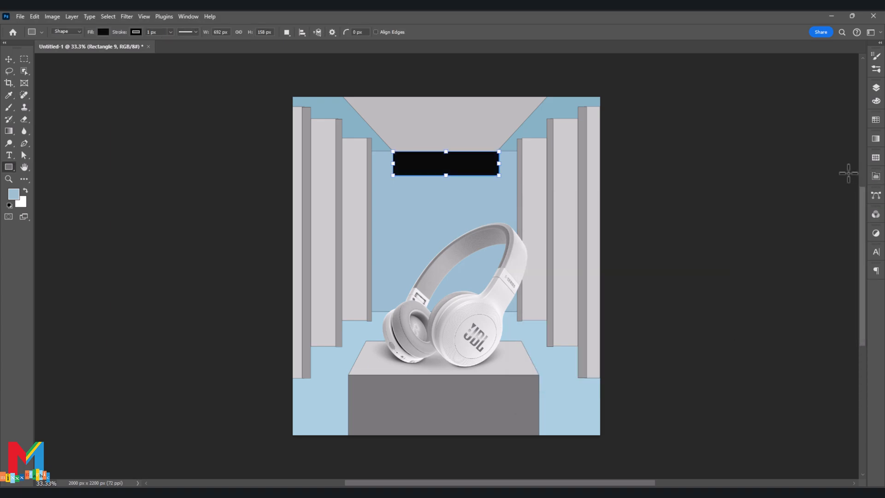
# Step: Apply a Gaussian Blur with a 23.5-pixel radius to the black rectangle as a smart filter and set its layer opacity to 71%
pyautogui.click(876, 89)
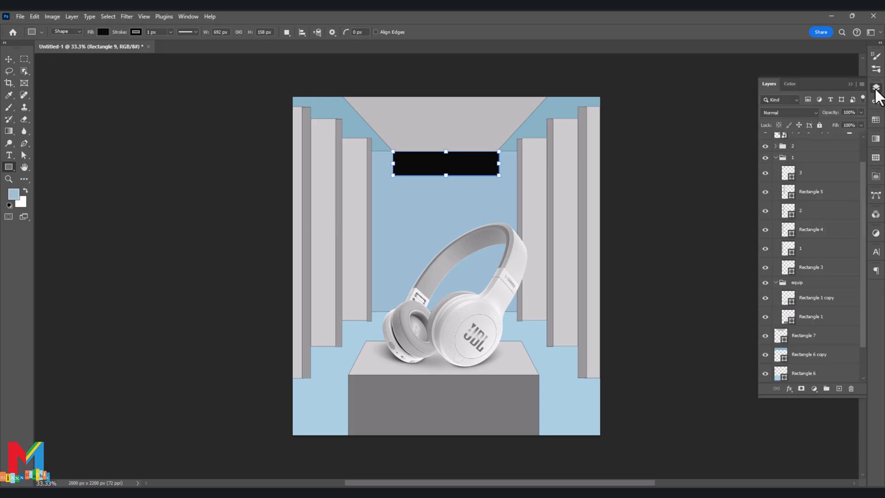
pyautogui.scroll(-2, 810, 227)
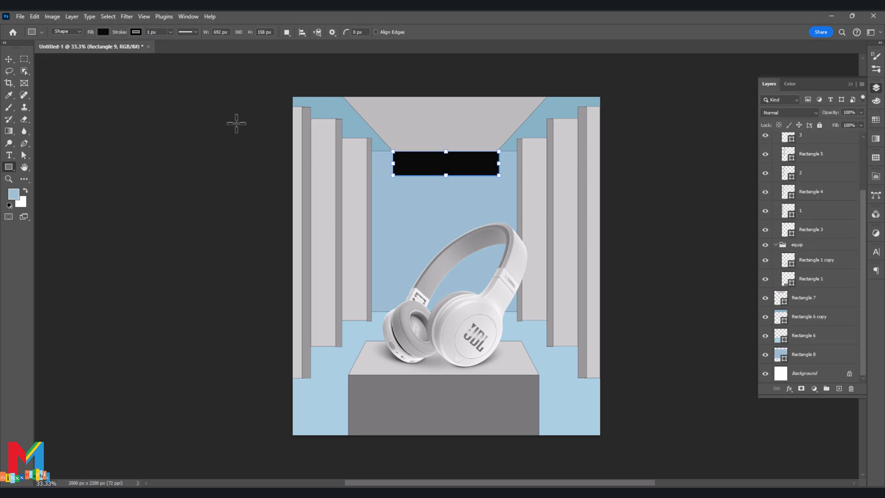
pyautogui.click(125, 17)
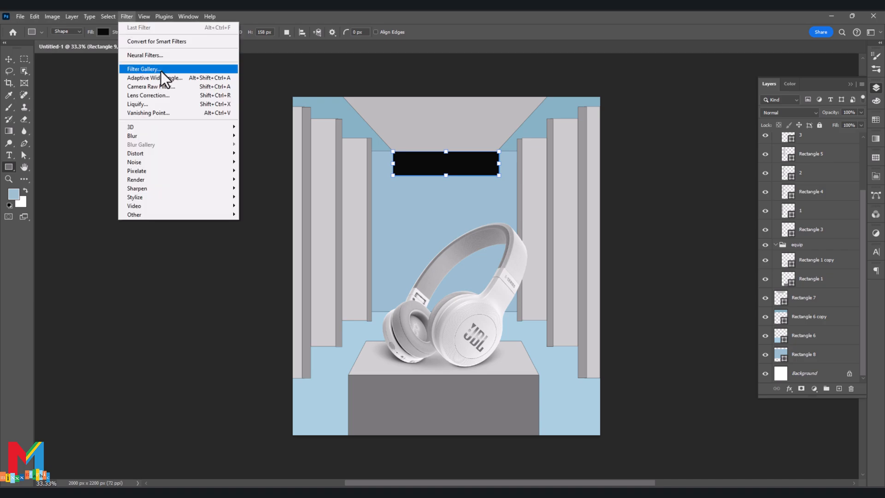
pyautogui.moveTo(209, 138)
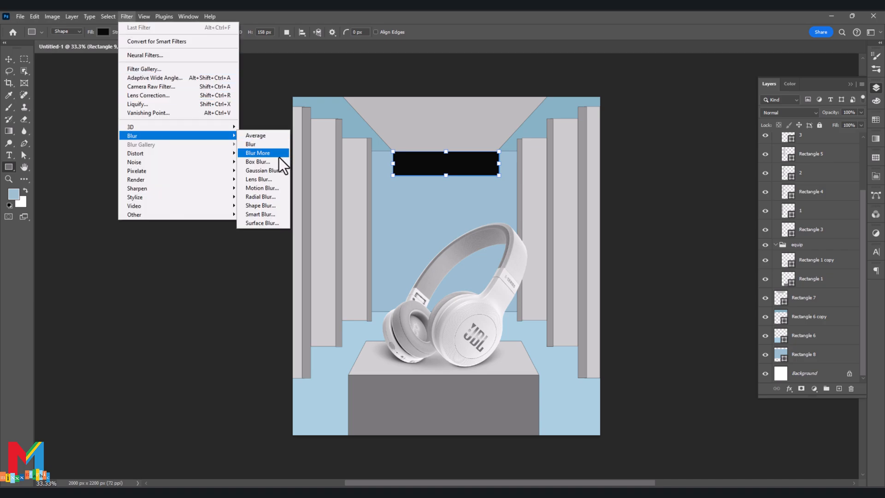
pyautogui.click(276, 170)
pyautogui.click(442, 195)
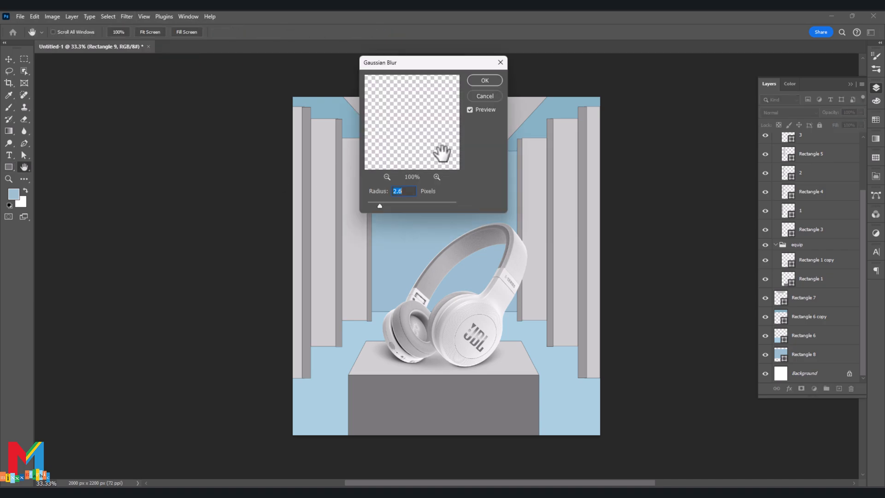
pyautogui.moveTo(460, 67); pyautogui.dragTo(639, 88)
pyautogui.moveTo(557, 228); pyautogui.dragTo(575, 228)
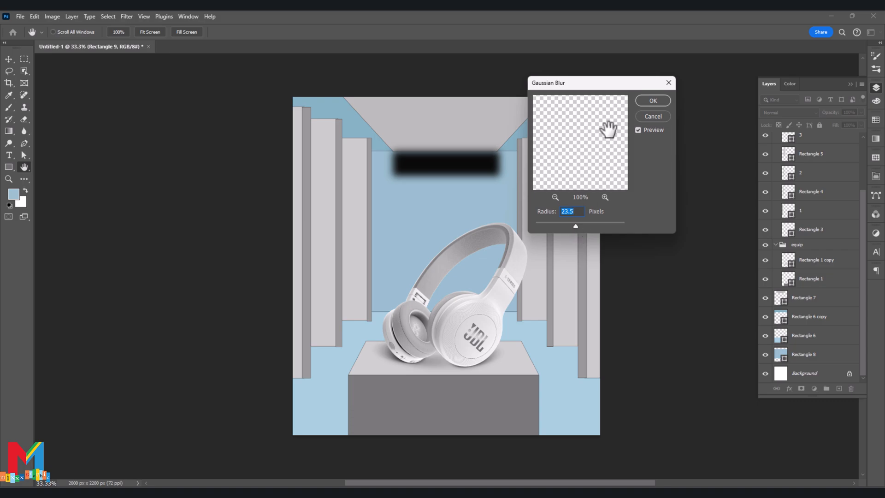
pyautogui.click(645, 102)
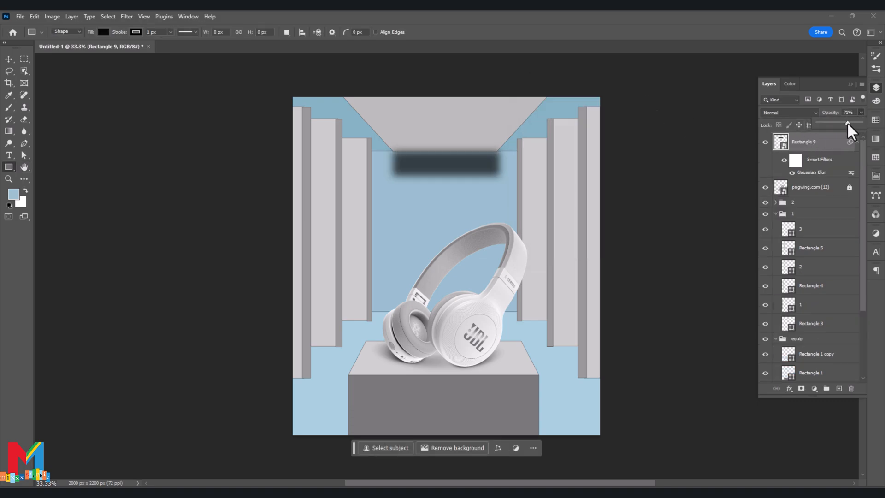
pyautogui.click(850, 84)
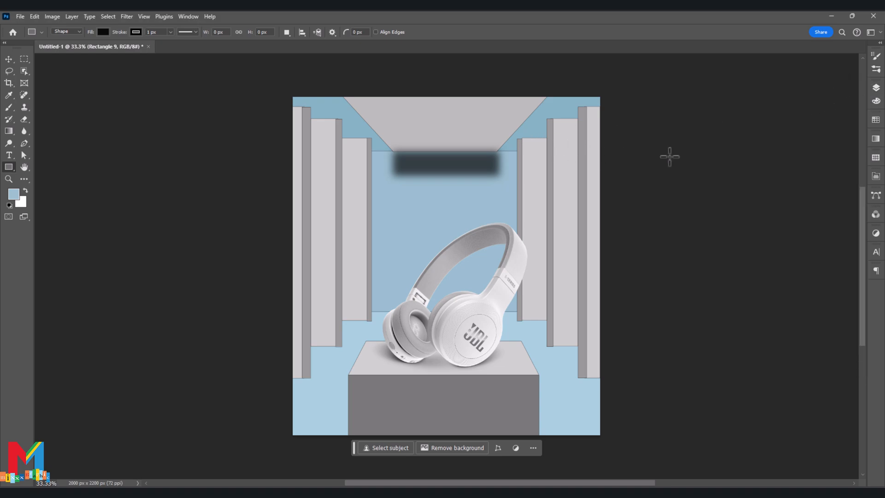
pyautogui.click(875, 87)
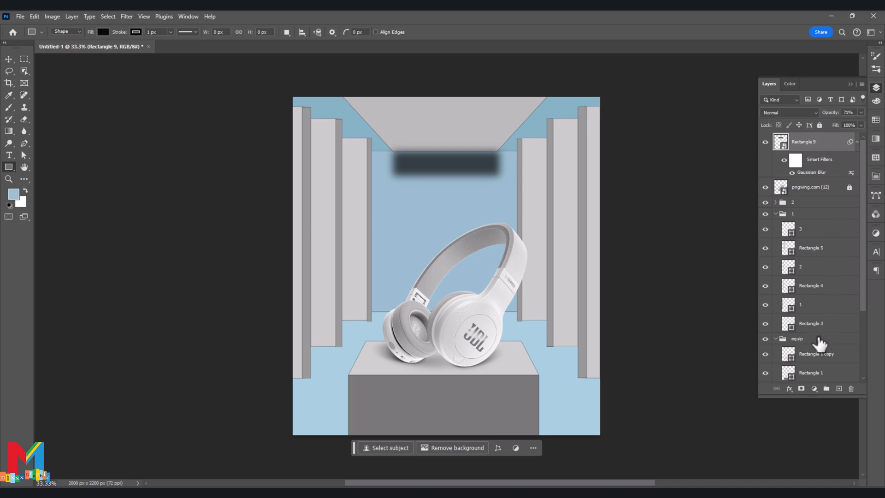
# Step: Add a layer mask to the blurred shadow rectangle and apply a vertical gradient to it, running upward from behind the headphones to the ceiling
pyautogui.click(801, 388)
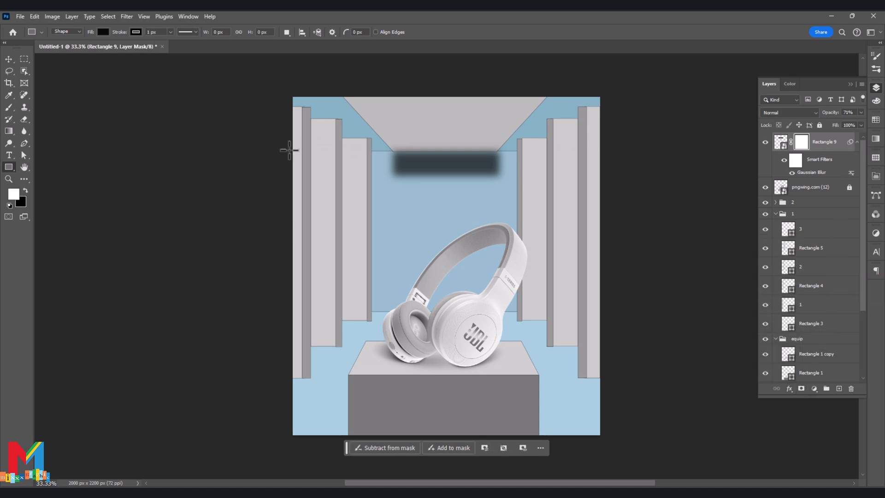
pyautogui.click(9, 132)
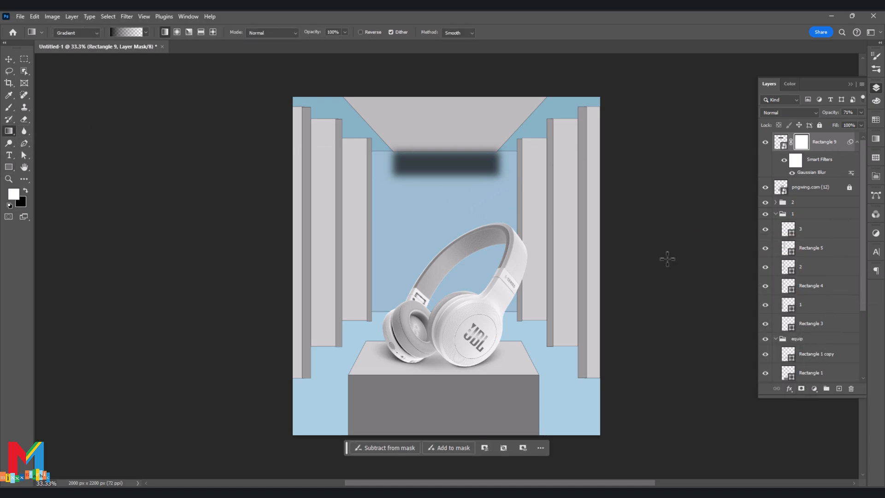
pyautogui.moveTo(454, 213); pyautogui.dragTo(454, 120)
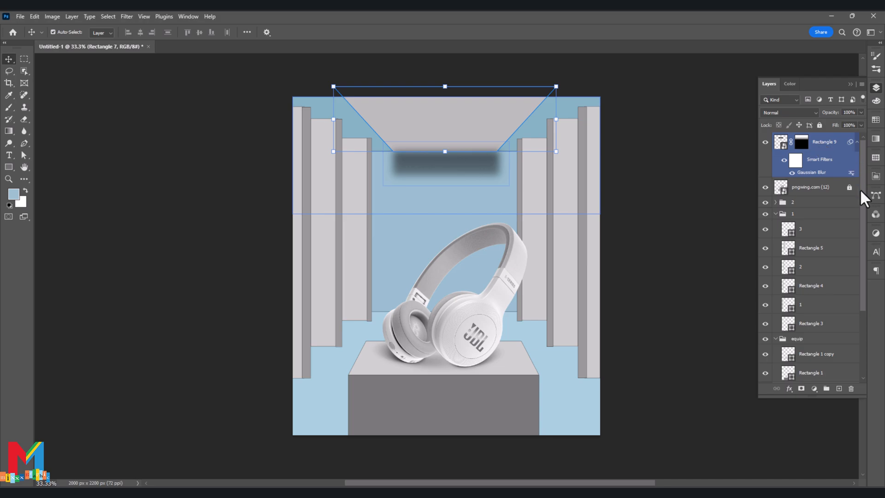
# Step: Move the blurred shadow layer directly below the grey ceiling trapezoid's layer in the stacking order
pyautogui.click(836, 149)
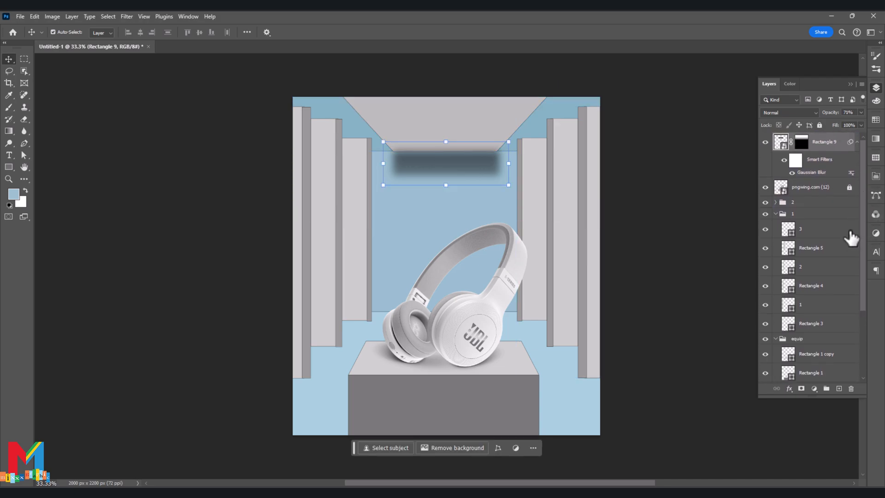
pyautogui.click(454, 118)
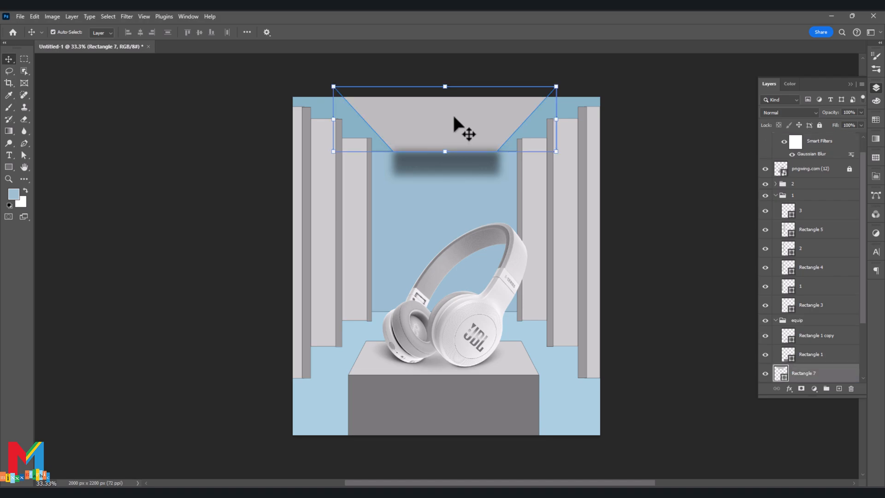
pyautogui.click(825, 147)
pyautogui.moveTo(807, 397); pyautogui.dragTo(806, 453)
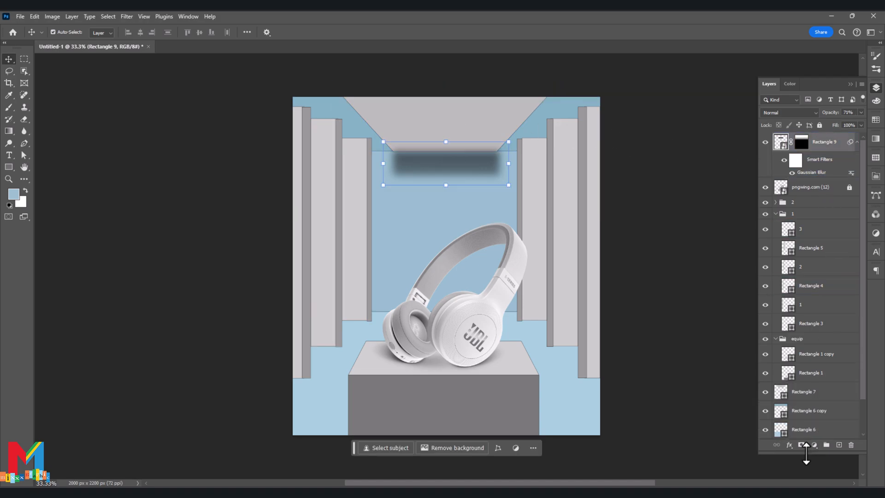
pyautogui.click(477, 119)
pyautogui.moveTo(823, 143); pyautogui.dragTo(819, 401)
# Step: Group the ceiling trapezoid with its blurred shadow and name the group roof
pyautogui.click(829, 344)
pyautogui.moveTo(833, 369); pyautogui.dragTo(826, 445)
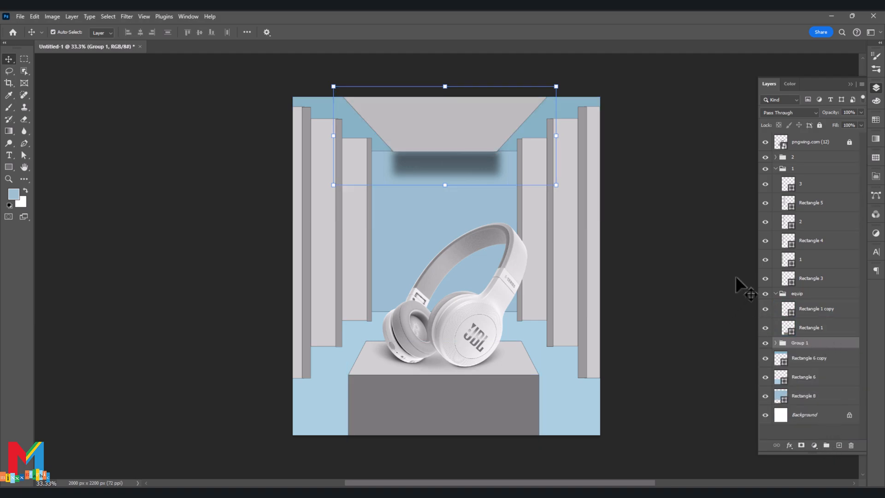
pyautogui.doubleClick(799, 342)
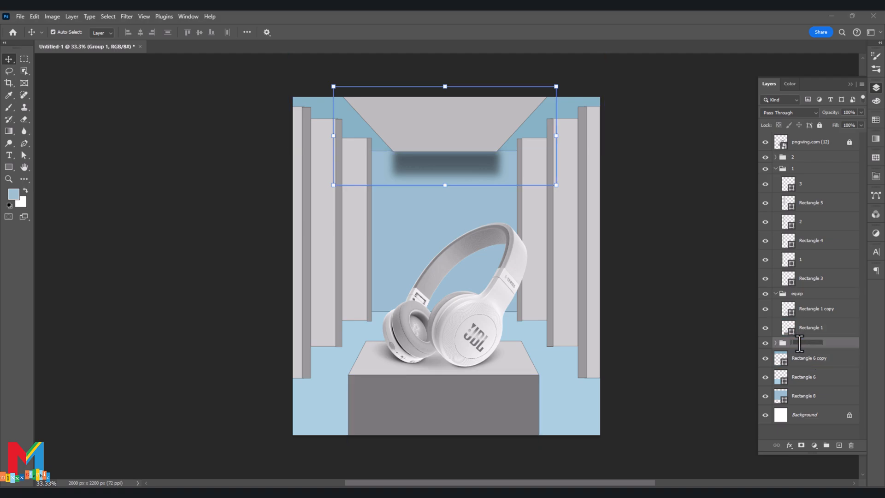
pyautogui.write('roof')
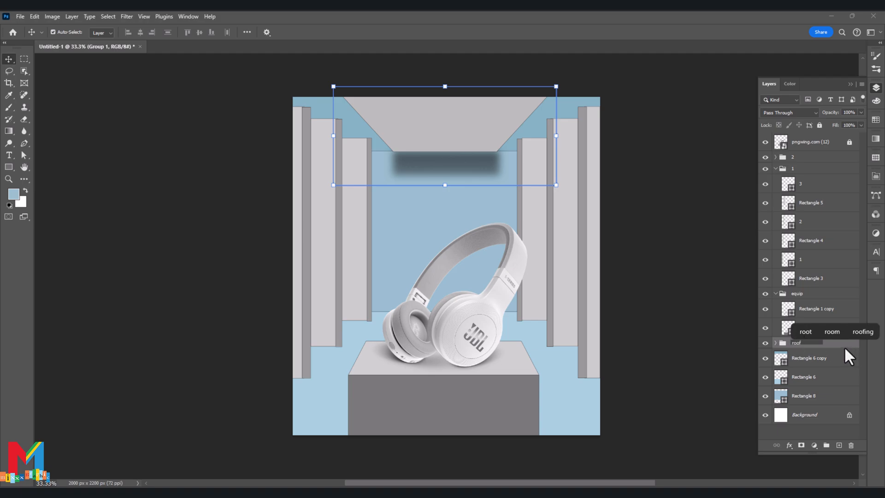
pyautogui.press('Return')
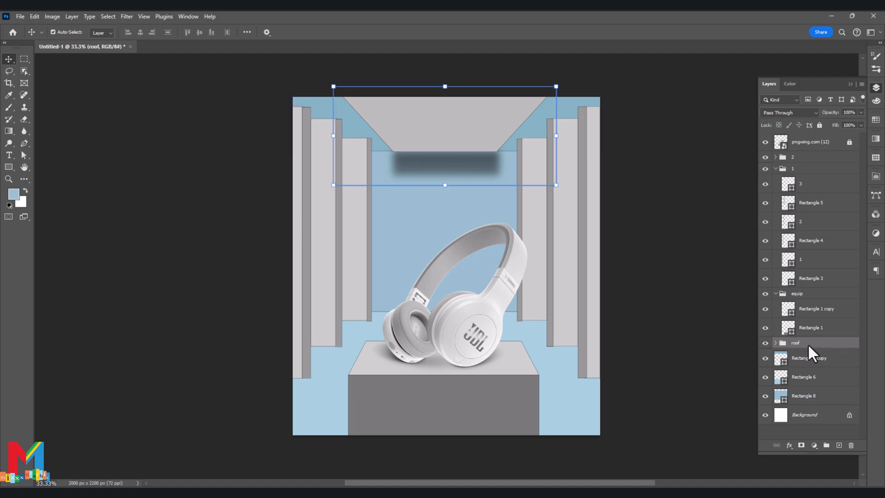
# Step: Expand the roof group, identify its layers by toggling their visibility, and set the blurred shadow's opacity to 47%
pyautogui.click(775, 342)
pyautogui.click(783, 359)
pyautogui.click(765, 358)
pyautogui.click(765, 359)
pyautogui.click(766, 377)
pyautogui.click(766, 377)
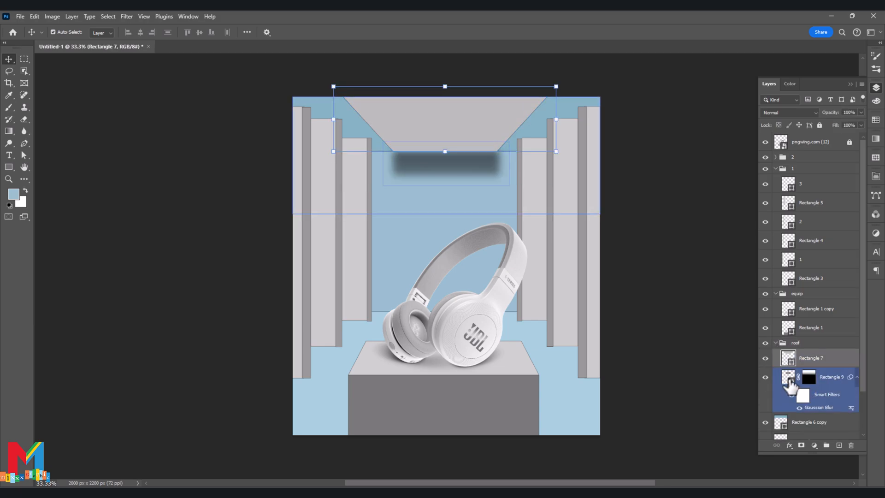
pyautogui.click(789, 381)
pyautogui.moveTo(851, 122); pyautogui.dragTo(837, 122)
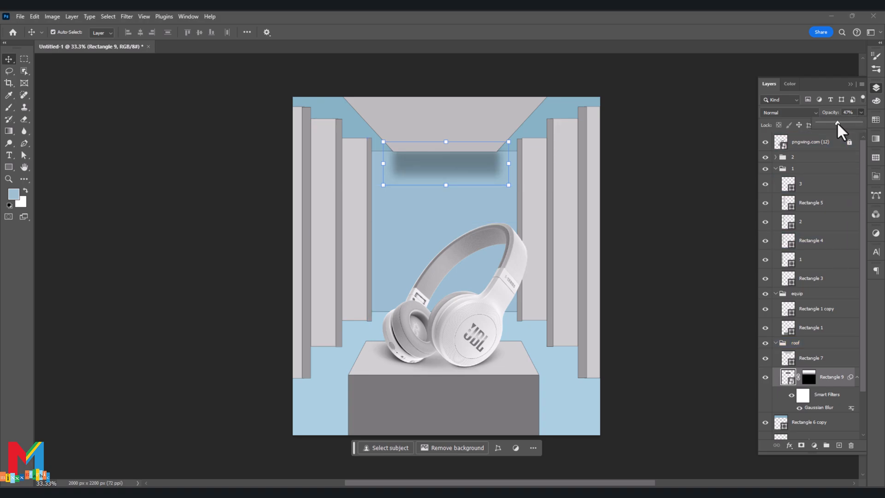
# Step: Transform the ceiling shadow in perspective so its lower edge narrows, and nudge it right to centre it under the ceiling
pyautogui.hotkey('ctrl', 't')
pyautogui.rightClick(459, 171)
pyautogui.click(482, 220)
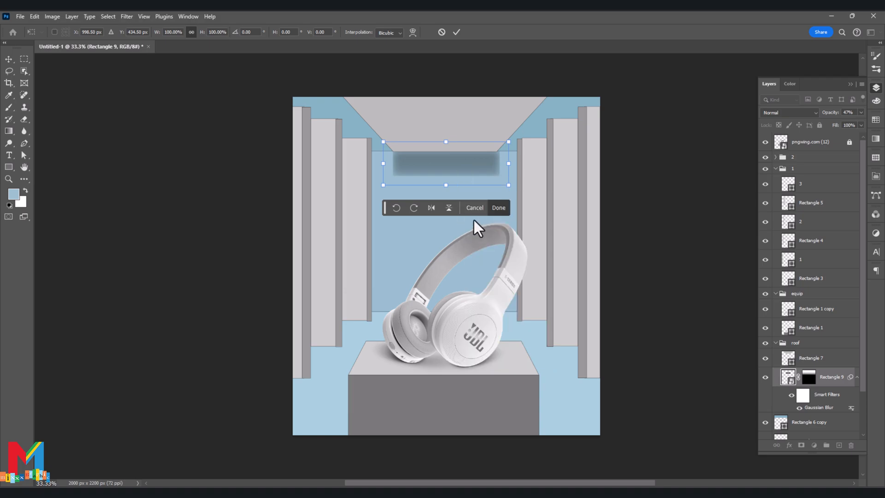
pyautogui.moveTo(384, 189); pyautogui.dragTo(410, 170)
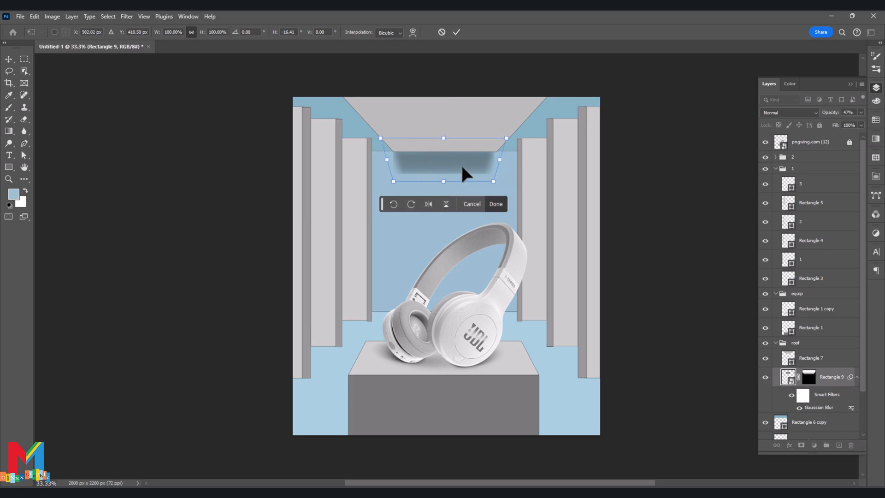
pyautogui.press('Right')
pyautogui.press('Right')
pyautogui.press('Right')
pyautogui.press('Right')
pyautogui.press('Right')
pyautogui.press('Right')
pyautogui.press('Right')
pyautogui.press('Right')
pyautogui.press('Right')
pyautogui.press('Right')
pyautogui.press('Right')
pyautogui.press('Right')
pyautogui.click(452, 34)
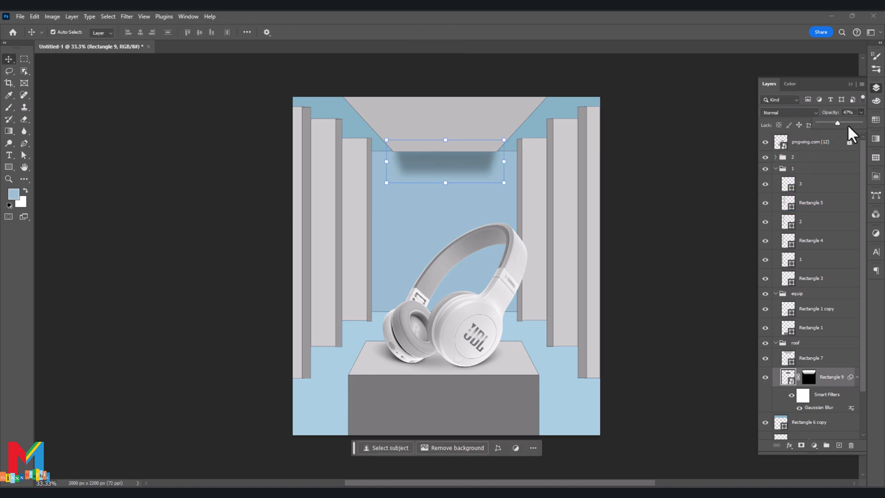
# Step: Lower the ceiling shadow's opacity to 20% and apply a long upward vertical gradient to its layer mask
pyautogui.moveTo(829, 123); pyautogui.dragTo(826, 121)
pyautogui.click(808, 376)
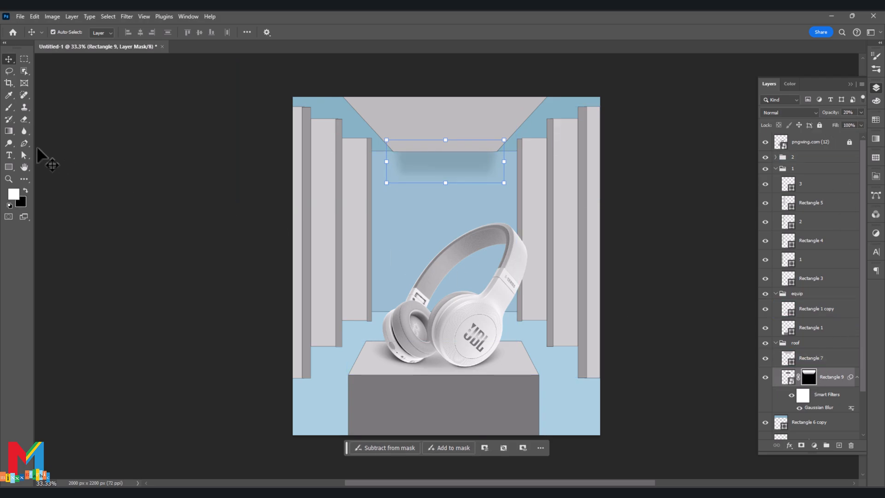
pyautogui.click(9, 131)
pyautogui.moveTo(434, 228); pyautogui.dragTo(436, 59)
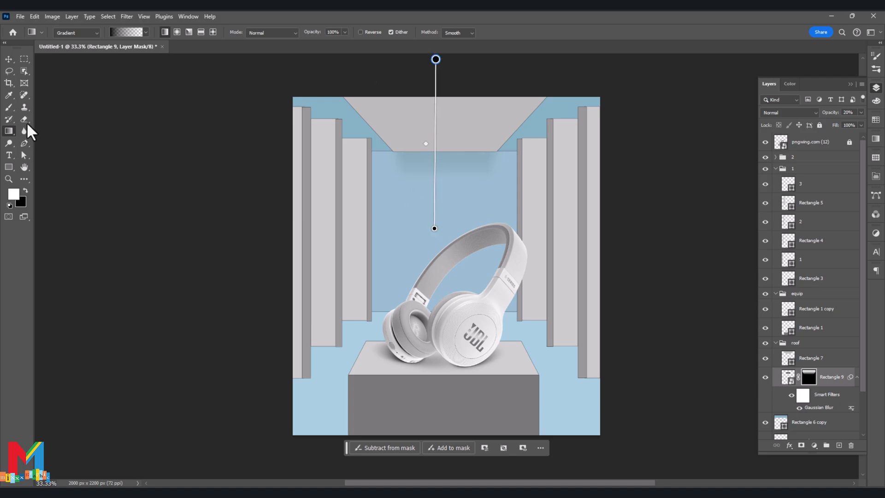
pyautogui.click(9, 59)
pyautogui.click(85, 118)
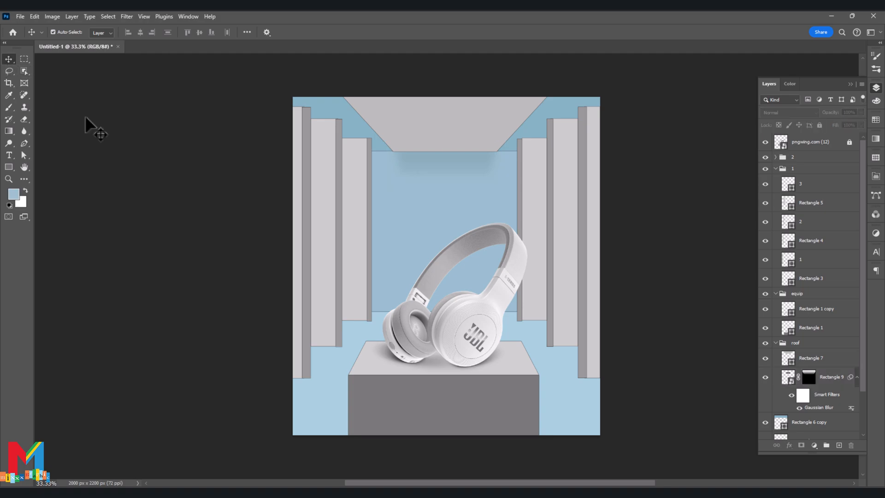
# Step: Group the back wall and floor rectangles, Rectangle 8 and Rectangle 6, and name the group background
pyautogui.scroll(-2, 807, 276)
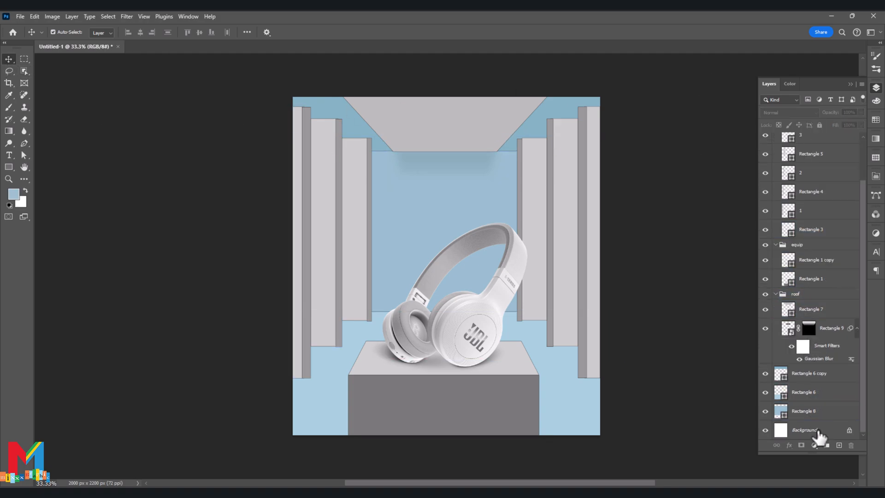
pyautogui.click(810, 411)
pyautogui.keyDown('shift'); pyautogui.click(809, 393); pyautogui.keyUp('shift')
pyautogui.moveTo(815, 412); pyautogui.dragTo(826, 445)
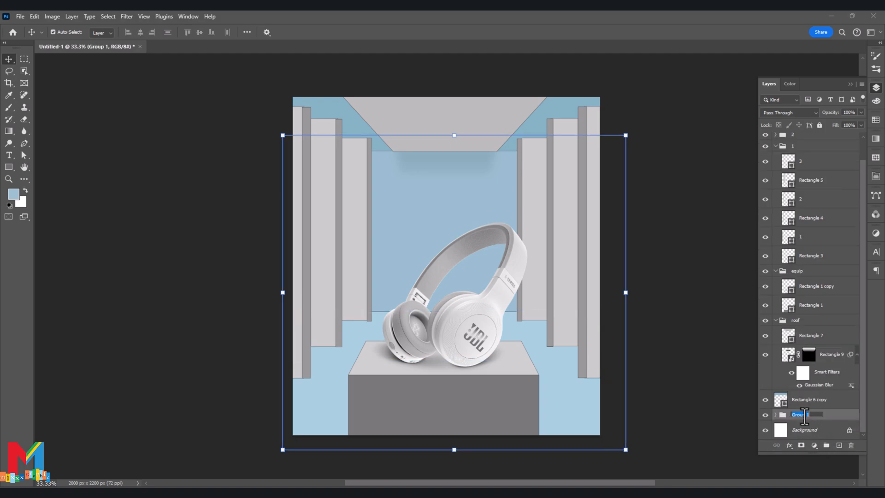
pyautogui.doubleClick(811, 414)
pyautogui.write('backgrou')
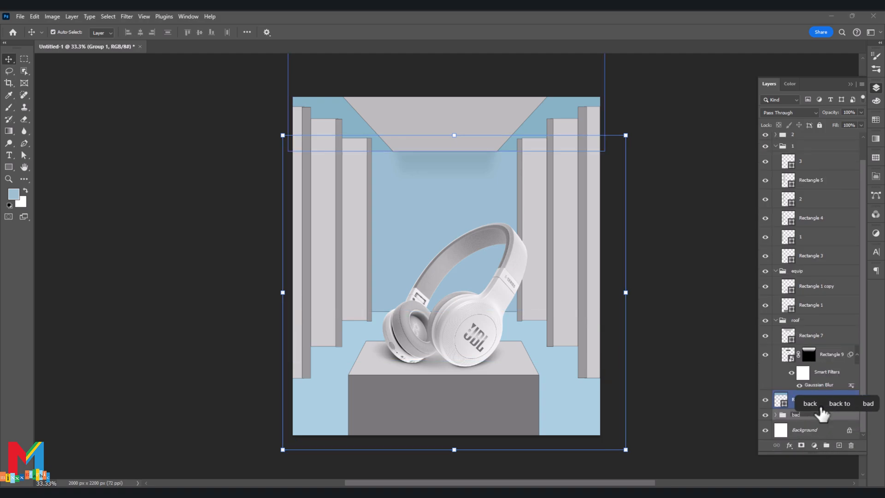
pyautogui.write('nd')
pyautogui.press('Return')
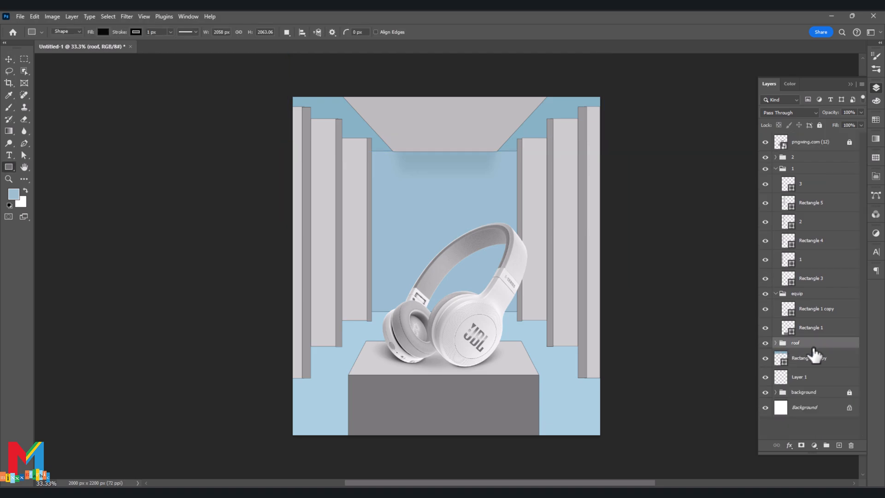
# Step: Collapse the open layer groups and clip Layer 1 to the background group with a clipping mask
pyautogui.click(801, 280)
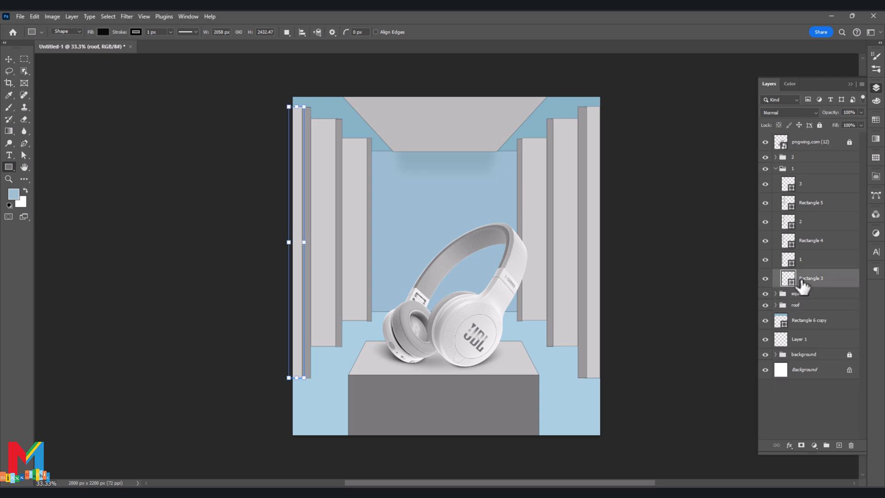
pyautogui.press('v')
pyautogui.moveTo(814, 293); pyautogui.dragTo(777, 176)
pyautogui.click(821, 228)
pyautogui.rightClick(822, 227)
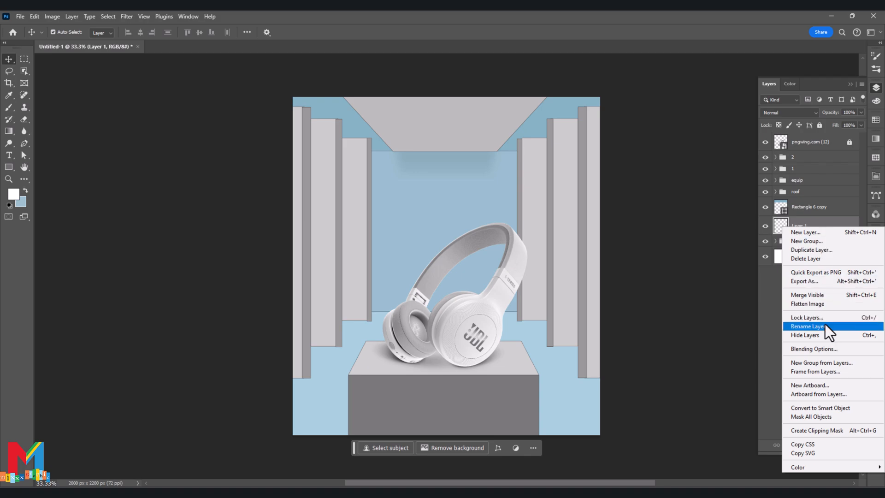
pyautogui.click(826, 430)
# Step: Paint soft white vertical brush strokes on Layer 1 along both side edges of the back wall
pyautogui.click(9, 108)
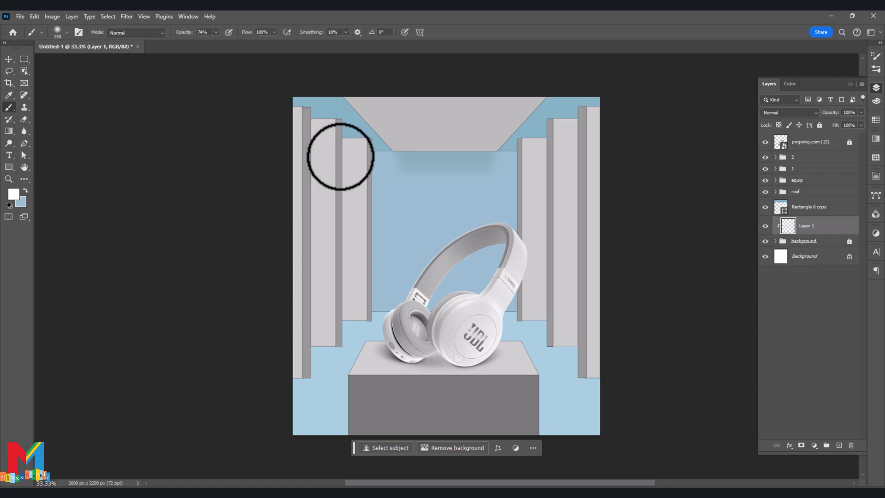
pyautogui.moveTo(369, 154); pyautogui.dragTo(370, 306)
pyautogui.moveTo(511, 162); pyautogui.dragTo(513, 296)
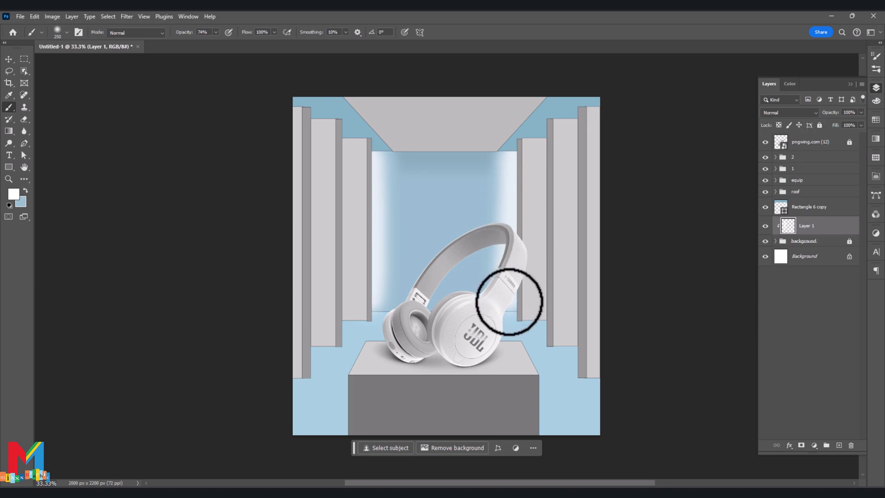
pyautogui.moveTo(383, 162); pyautogui.dragTo(381, 304)
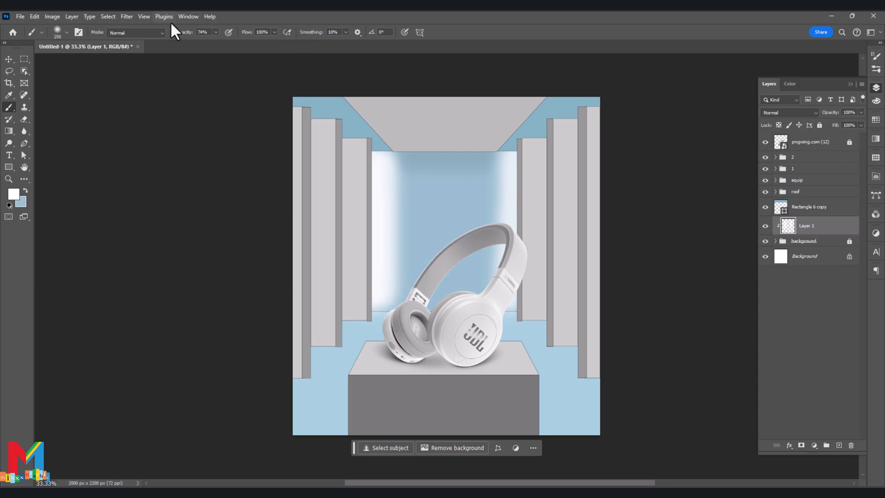
# Step: Apply a Gaussian Blur with an 89.9-pixel radius to the white strokes on Layer 1
pyautogui.click(126, 16)
pyautogui.moveTo(191, 140)
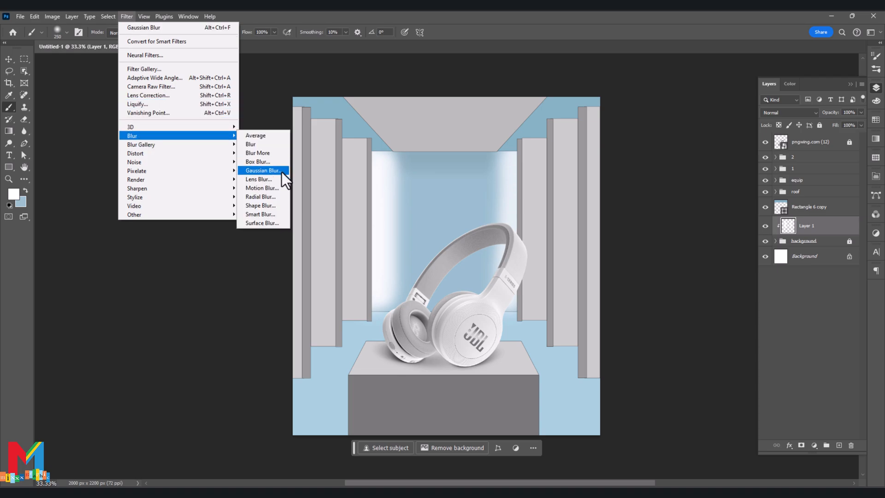
pyautogui.click(262, 170)
pyautogui.moveTo(585, 228); pyautogui.dragTo(590, 228)
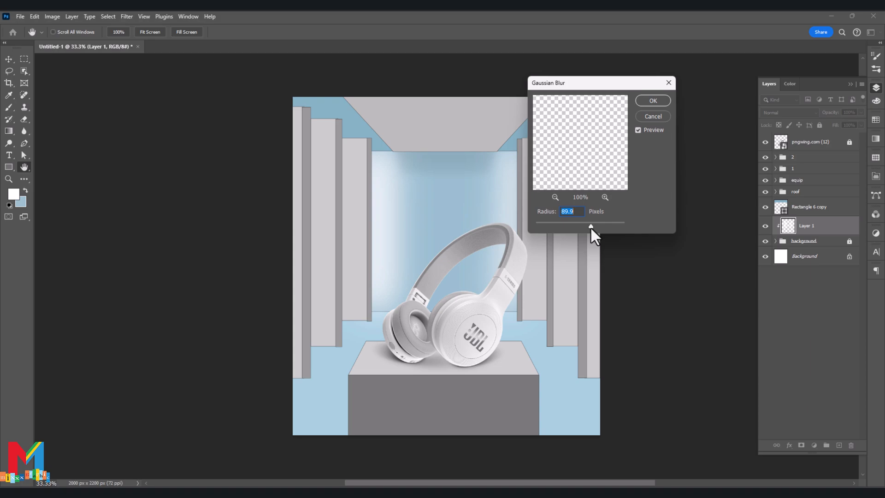
pyautogui.click(652, 100)
pyautogui.press('b')
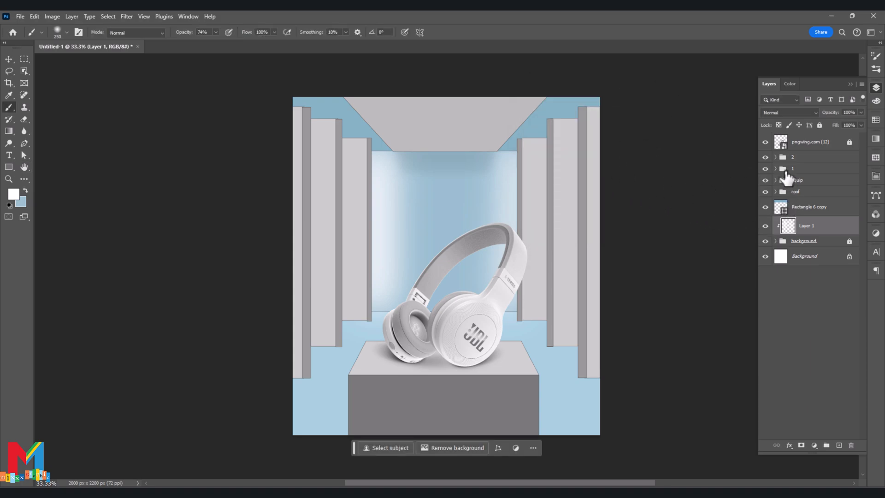
# Step: Add a layer above Rectangle 3, the outermost left wall panel in group 1, and clip it to that panel
pyautogui.click(785, 170)
pyautogui.click(776, 169)
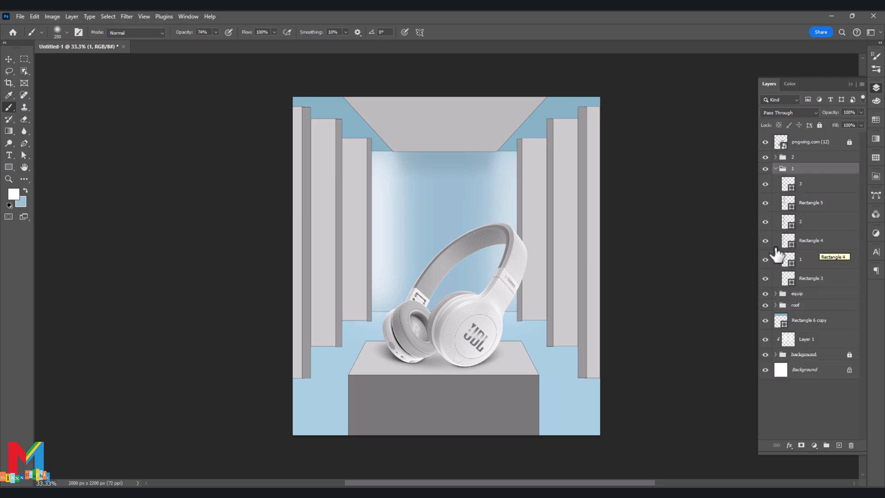
pyautogui.click(765, 242)
pyautogui.click(766, 241)
pyautogui.click(765, 260)
pyautogui.click(765, 278)
pyautogui.click(766, 279)
pyautogui.click(808, 286)
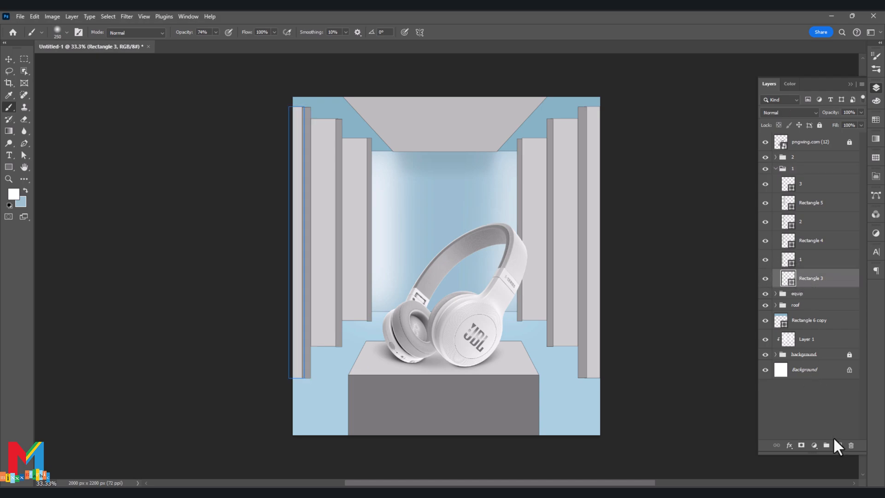
pyautogui.click(838, 445)
pyautogui.rightClick(815, 278)
pyautogui.click(824, 235)
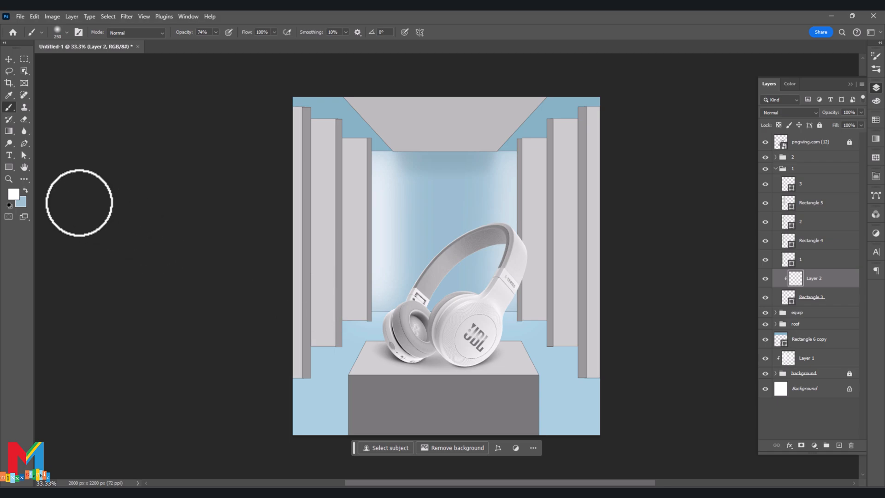
# Step: Set the foreground colour to pale blue cfe0e8, sampled from the back wall
pyautogui.click(14, 193)
pyautogui.click(415, 205)
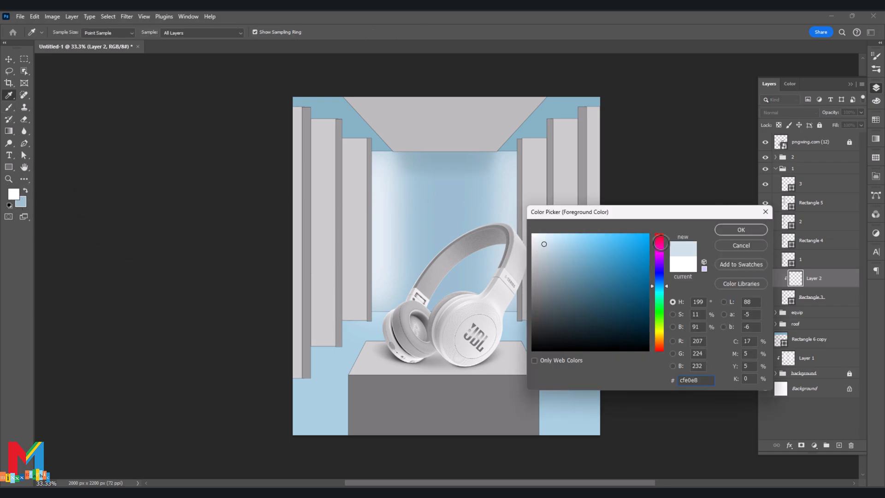
pyautogui.click(726, 231)
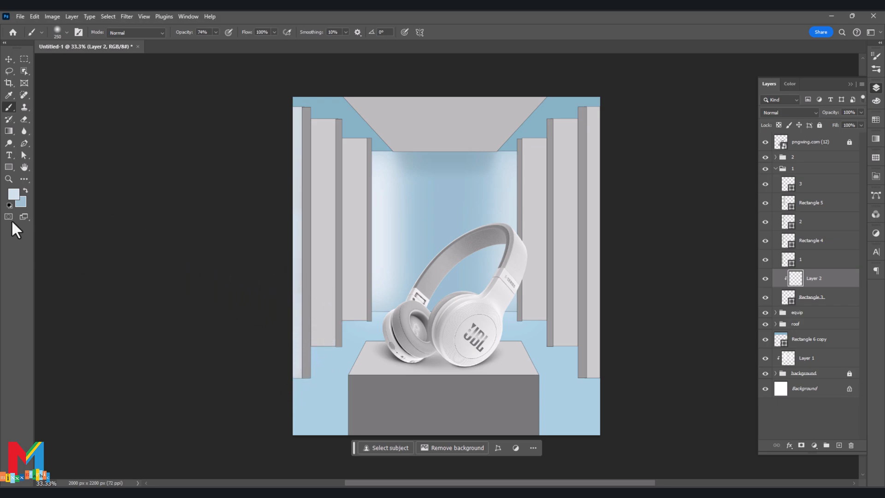
# Step: Set the foreground colour to near-white blue ecf9ff and paint a vertical highlight down the outermost left wall panel on Layer 2
pyautogui.click(17, 193)
pyautogui.click(544, 238)
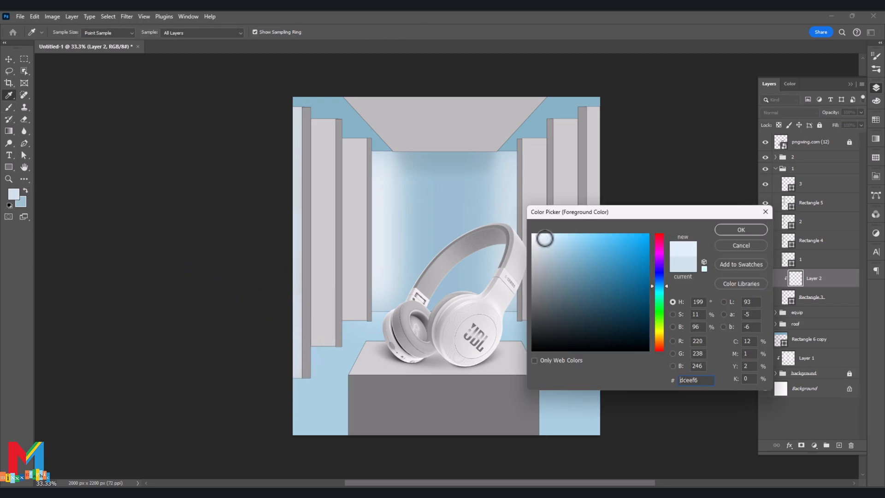
pyautogui.click(719, 230)
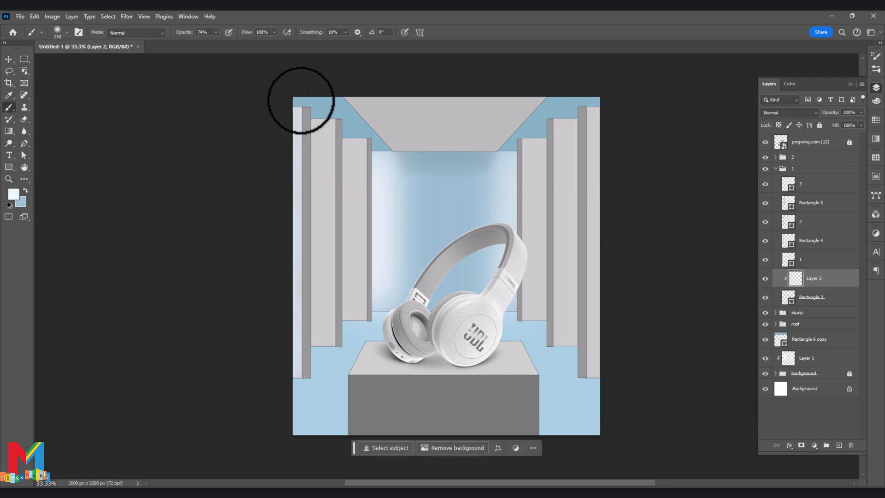
pyautogui.moveTo(301, 101); pyautogui.dragTo(303, 359)
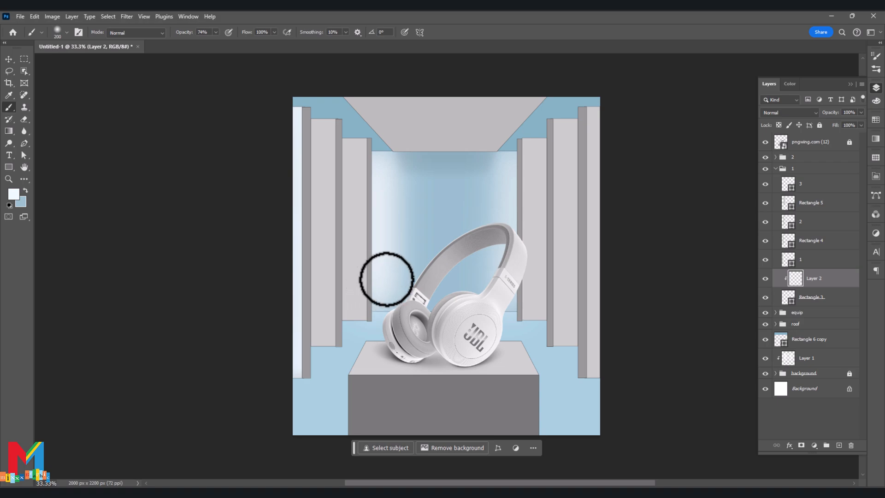
# Step: Apply a Gaussian Blur with an 89.9-pixel radius to the highlight on Layer 2
pyautogui.click(126, 16)
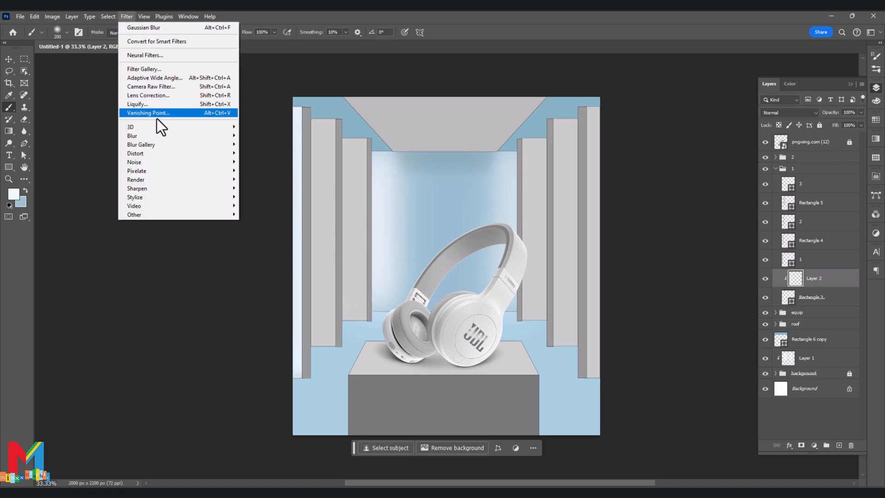
pyautogui.moveTo(160, 134)
pyautogui.click(260, 170)
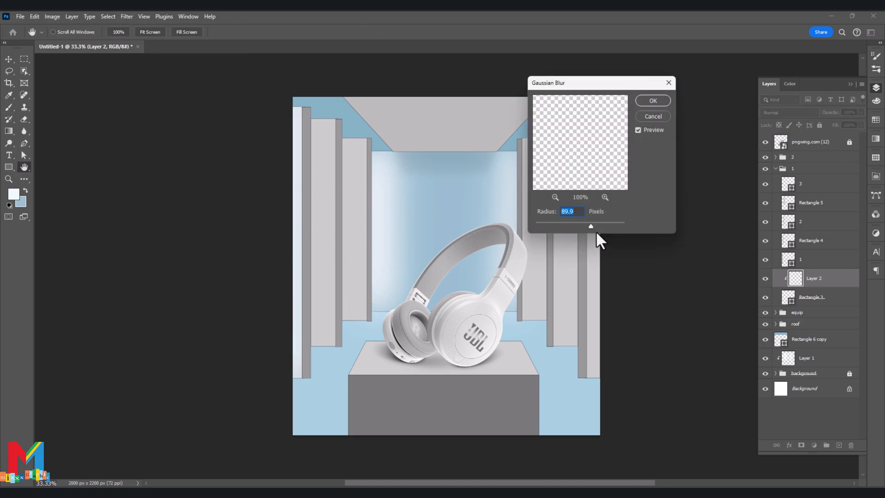
pyautogui.click(645, 103)
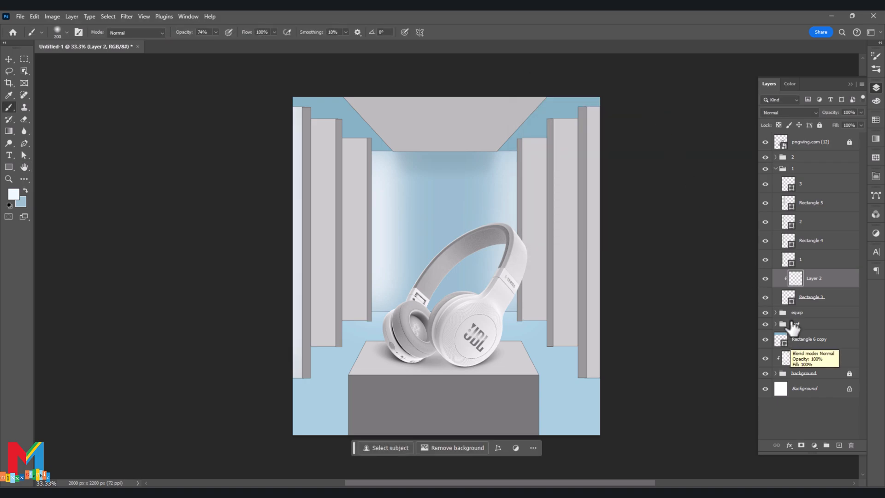
# Step: Add a layer directly beneath group 1, above the equip group, and set the foreground colour to dark slate 2f3b40
pyautogui.click(838, 445)
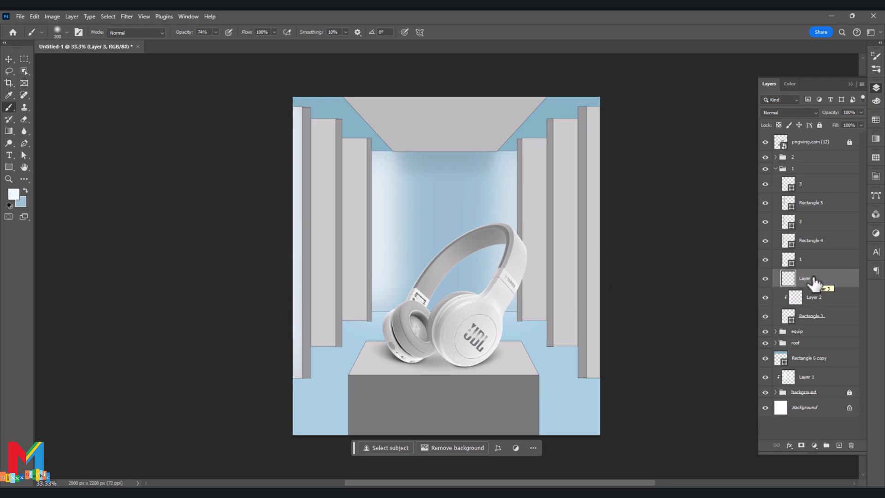
pyautogui.moveTo(815, 282); pyautogui.dragTo(804, 318)
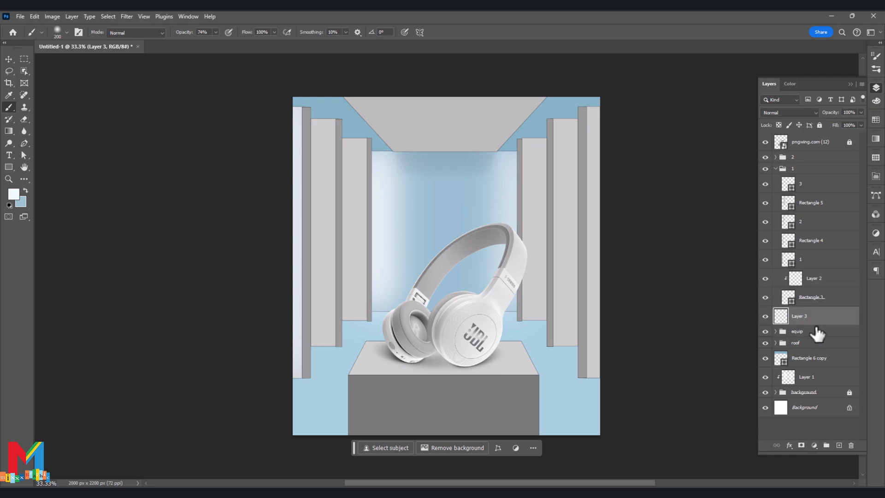
pyautogui.click(14, 194)
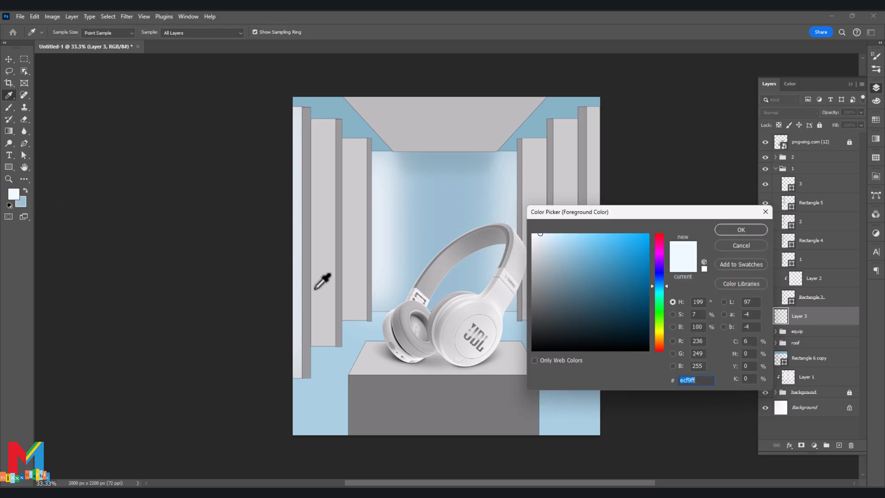
pyautogui.click(368, 138)
pyautogui.moveTo(567, 262); pyautogui.dragTo(559, 330)
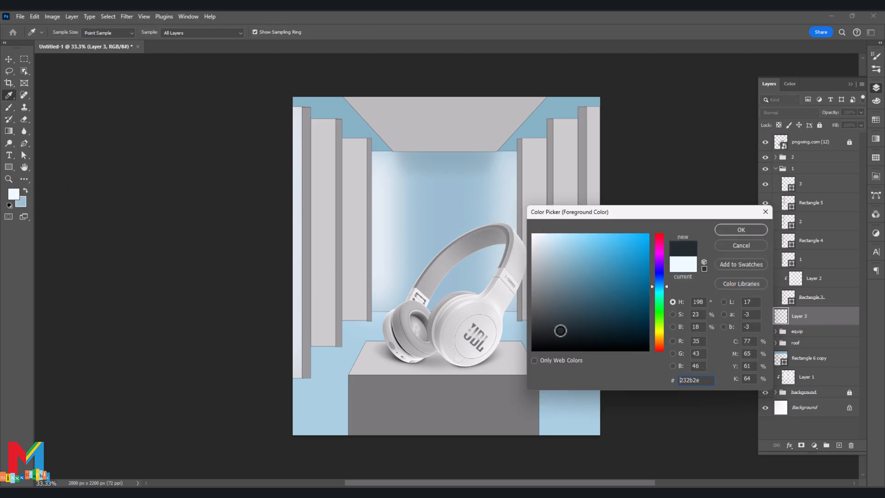
pyautogui.click(738, 230)
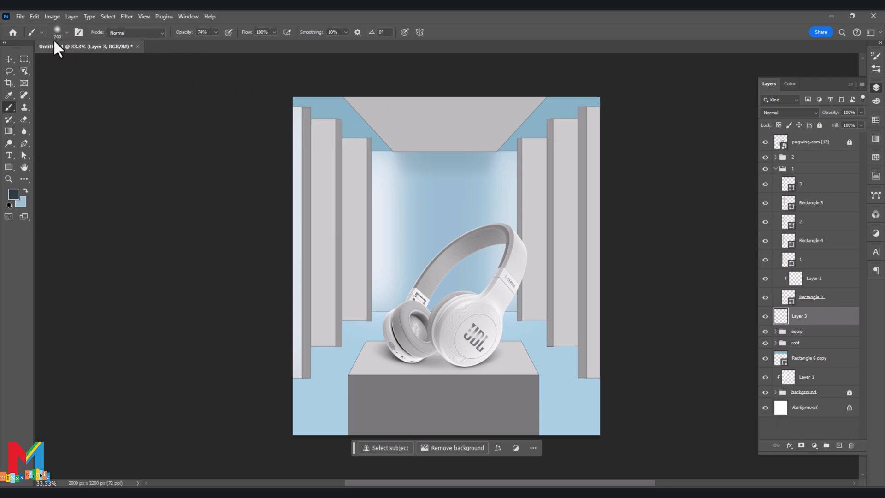
# Step: Flatten the soft round brush tip into a horizontal ellipse and set the brush opacity to 51%
pyautogui.click(66, 32)
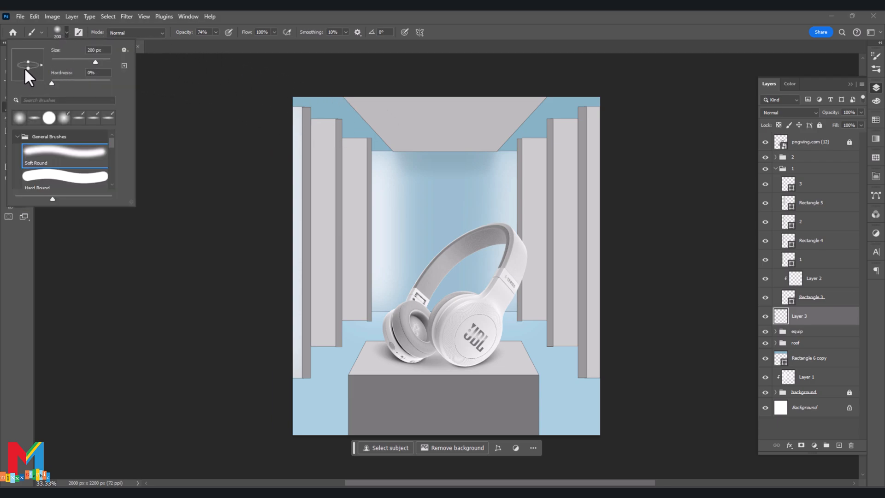
pyautogui.click(1, 270)
pyautogui.click(215, 33)
pyautogui.click(206, 42)
pyautogui.click(29, 266)
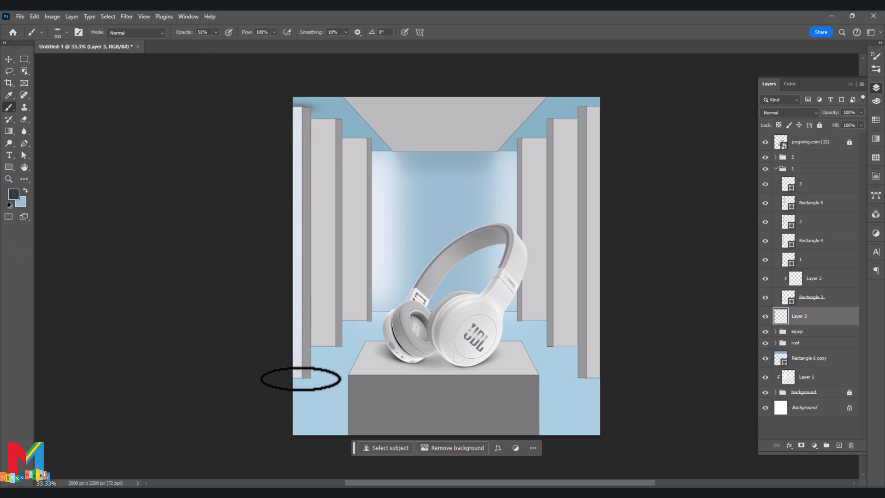
# Step: Paint soft dark shadows on Layer 3 at the ends of the wall panels, enlarging the brush to 400 px and reducing its opacity to 37%
pyautogui.click(301, 376)
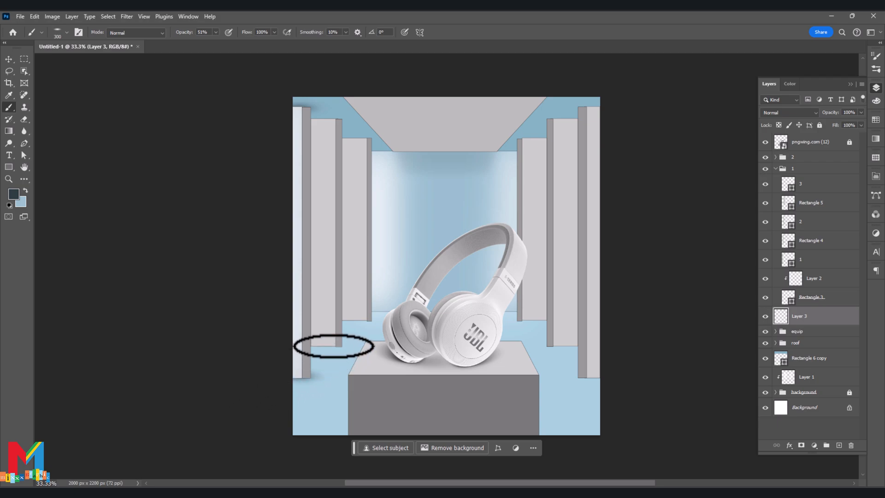
pyautogui.press(']')
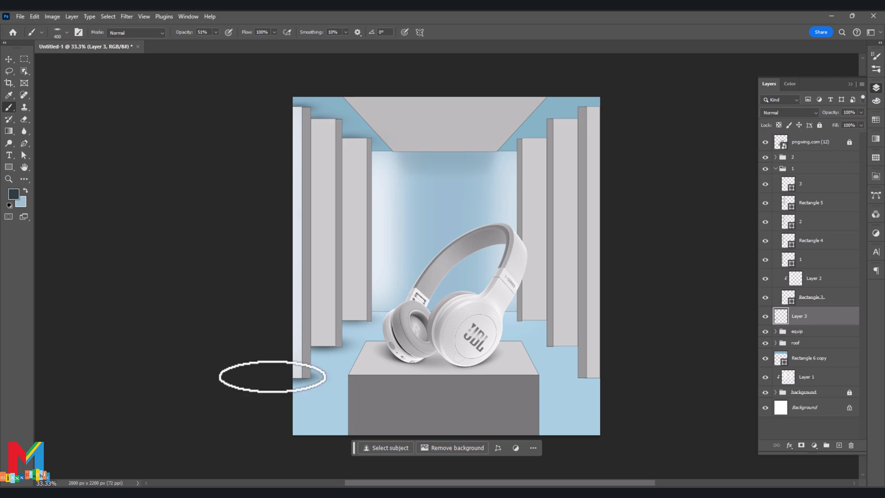
pyautogui.click(591, 376)
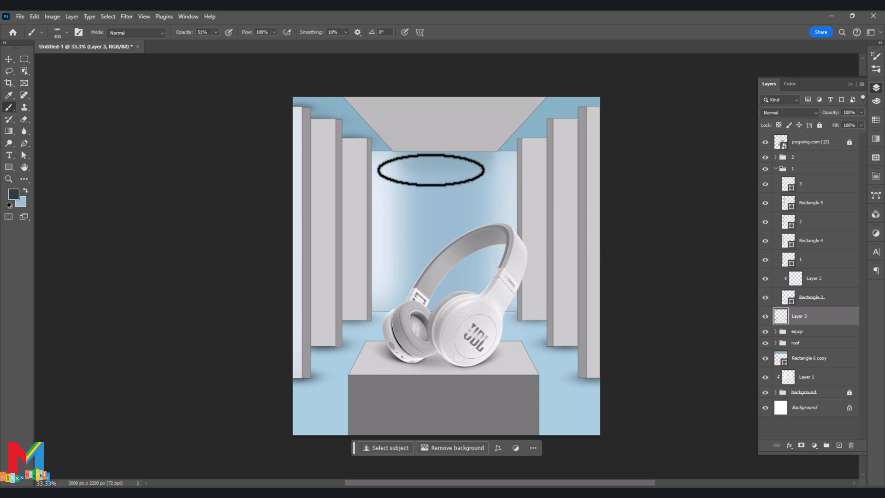
pyautogui.moveTo(213, 43); pyautogui.dragTo(209, 43)
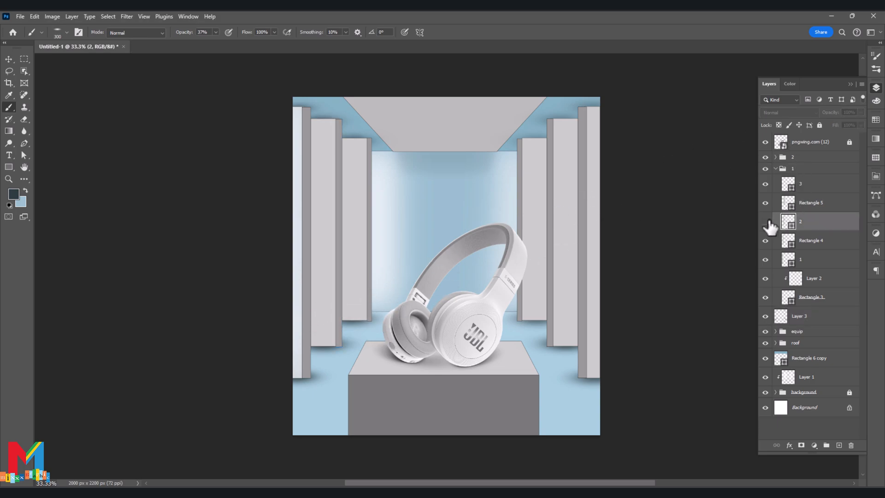
# Step: Add a layer above Rectangle 4, the second left wall panel in group 1, and clip it to that panel
pyautogui.click(804, 249)
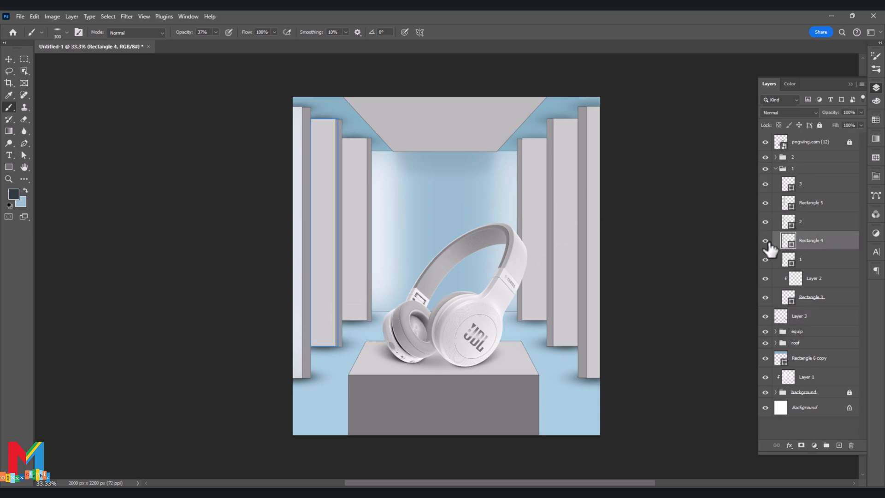
pyautogui.click(815, 225)
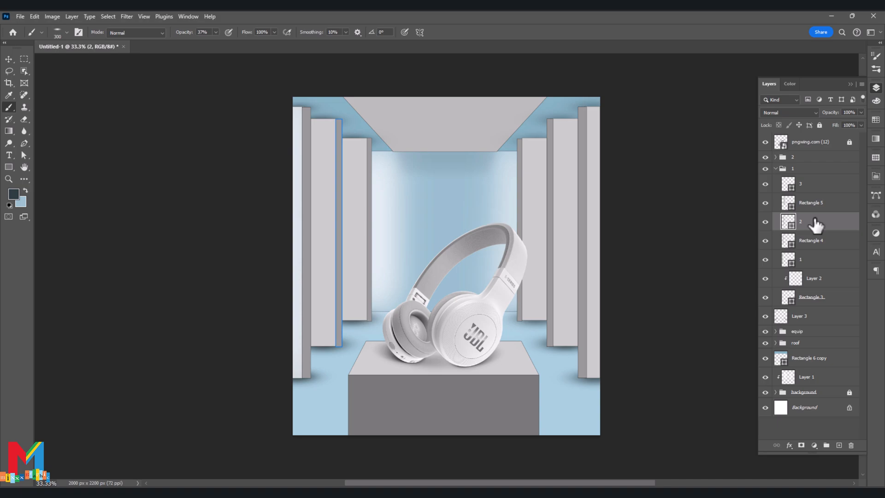
pyautogui.click(810, 241)
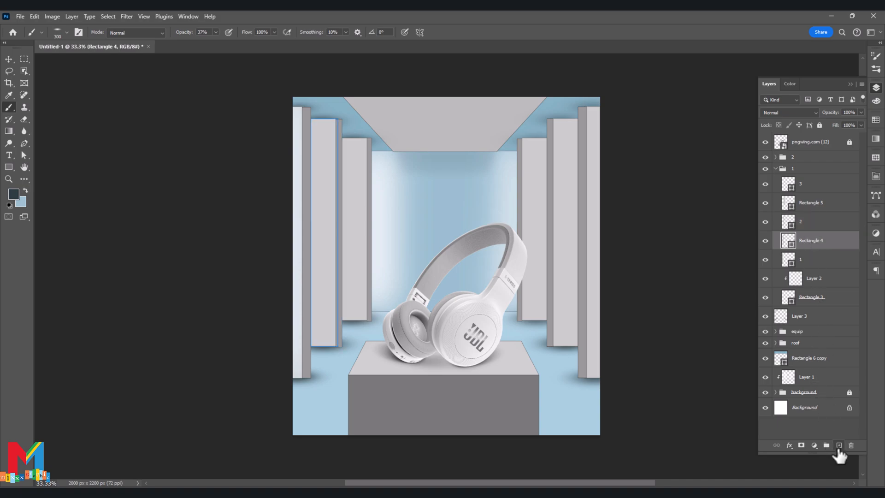
pyautogui.click(838, 445)
pyautogui.rightClick(824, 243)
pyautogui.click(789, 443)
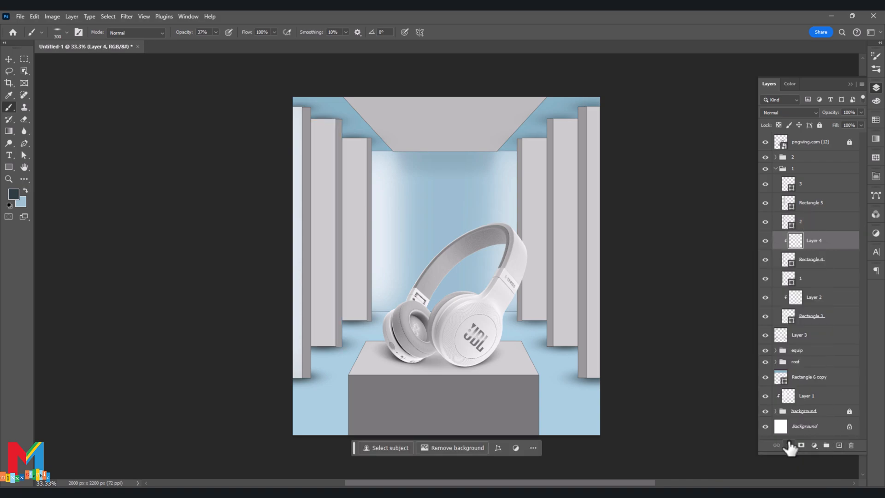
# Step: Set the foreground colour to pale blue dbe6ea, sampled from the outermost left panel, and restore the soft brush to a round tip
pyautogui.click(14, 195)
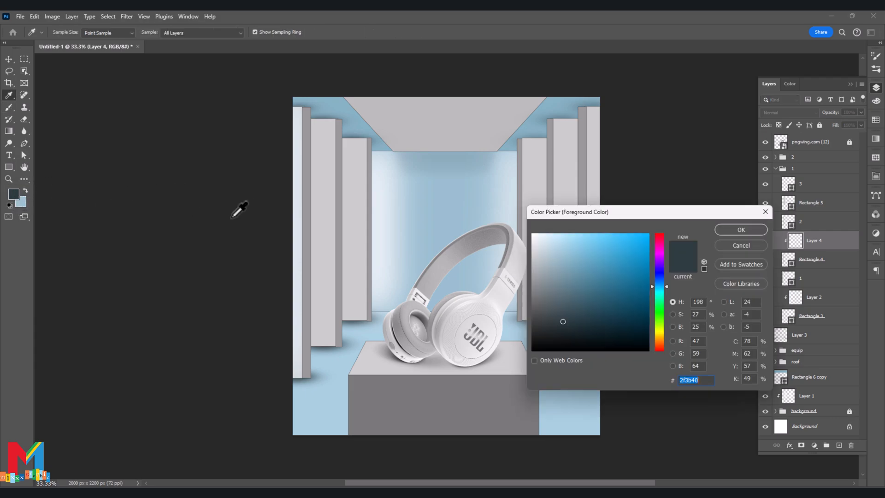
pyautogui.click(295, 206)
pyautogui.click(732, 231)
pyautogui.press('b')
pyautogui.click(67, 32)
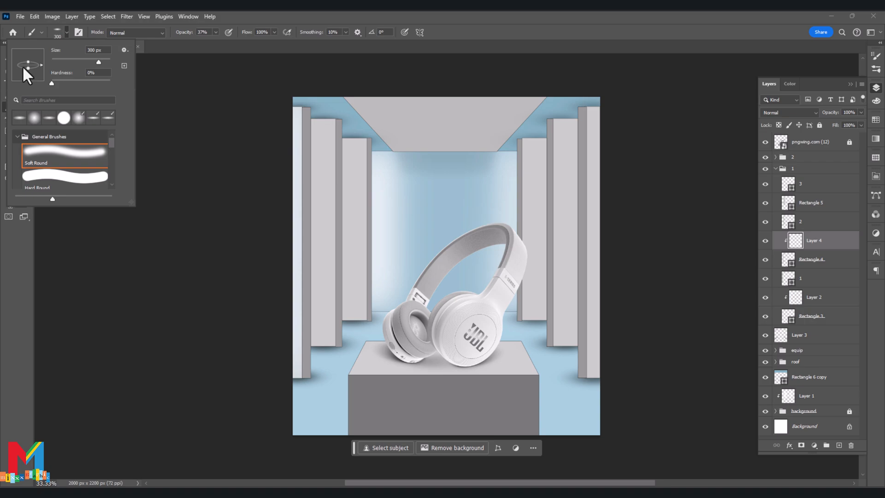
pyautogui.moveTo(28, 69); pyautogui.dragTo(27, 75)
pyautogui.click(1, 287)
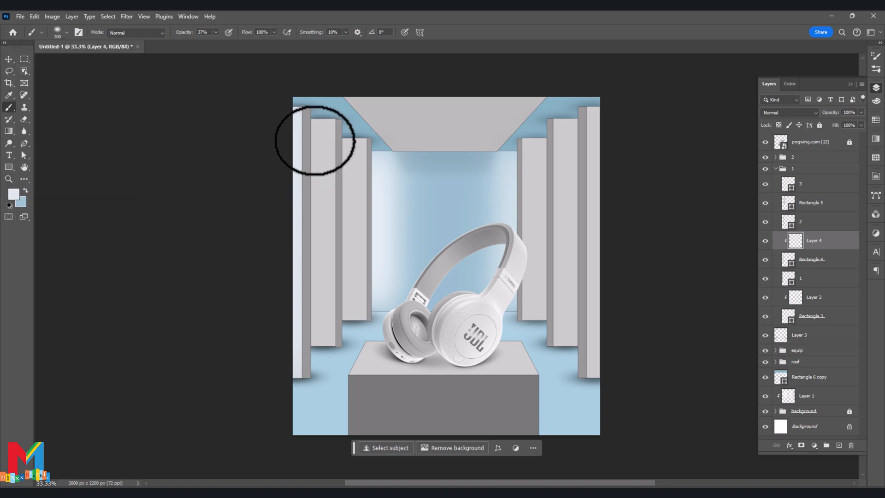
# Step: Paint pale vertical highlight strokes down the second left wall panel on Layer 4, raising the brush opacity to 100%
pyautogui.click(332, 133)
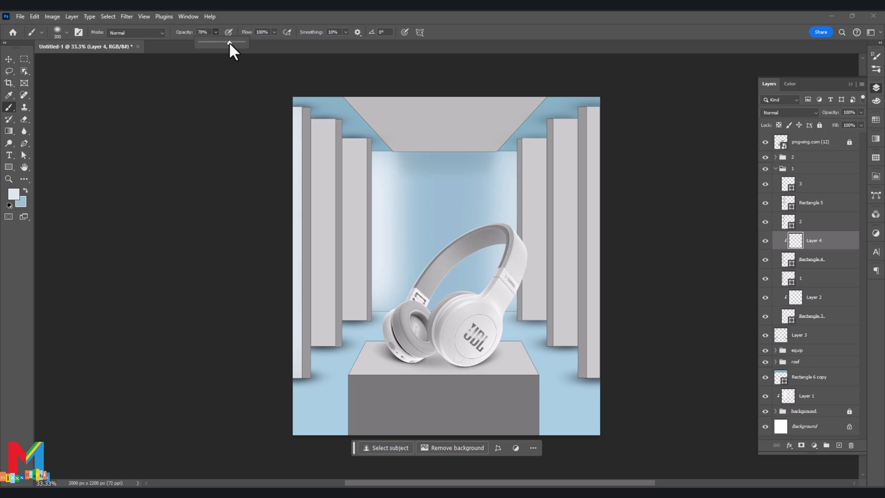
pyautogui.moveTo(228, 42); pyautogui.dragTo(230, 41)
pyautogui.moveTo(335, 169); pyautogui.dragTo(327, 350)
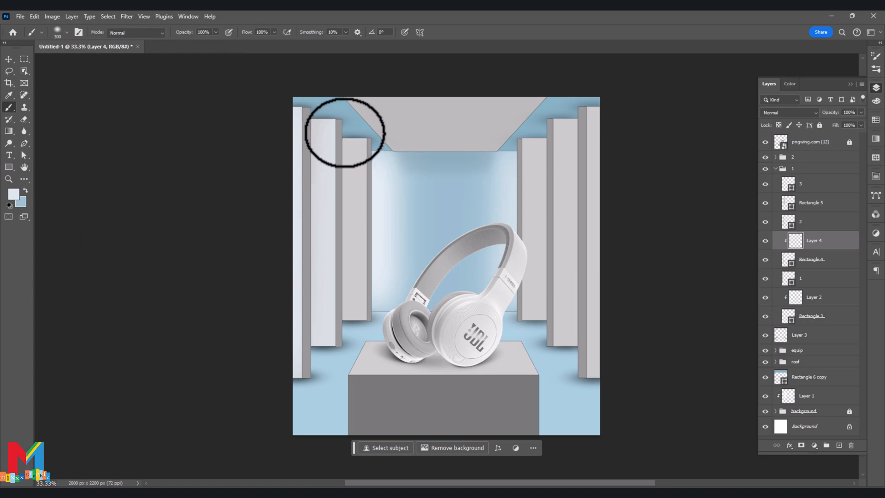
pyautogui.moveTo(338, 129)
pyautogui.mouseDown()
pyautogui.moveTo(338, 326)
pyautogui.moveTo(338, 183)
pyautogui.mouseUp()
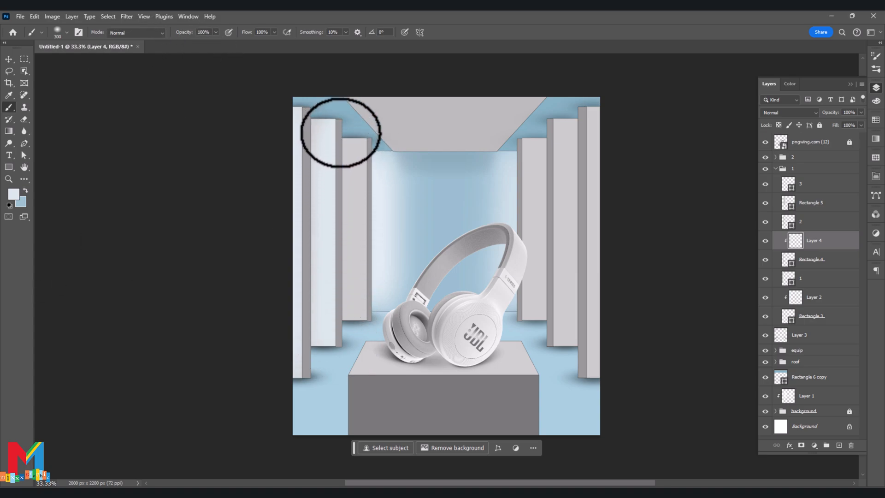
# Step: Set the foreground colour to slate blue 5e767e and paint vertical shading along the outer edge of the second left wall panel
pyautogui.click(12, 195)
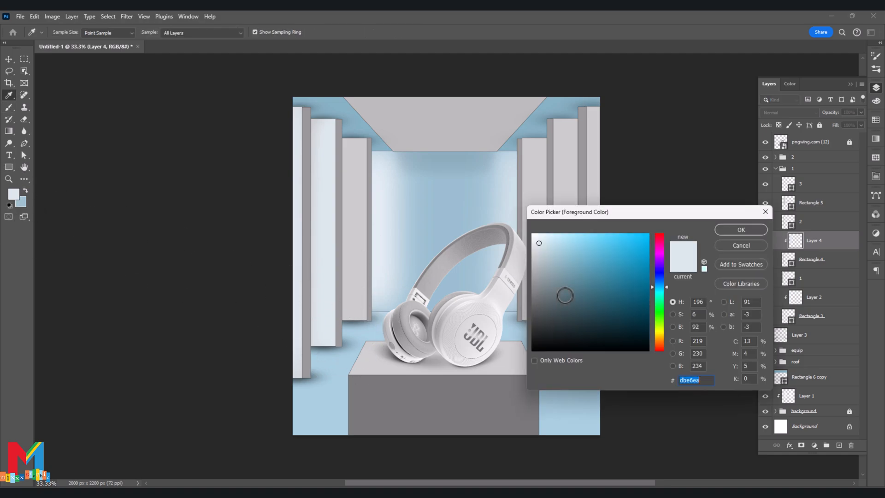
pyautogui.moveTo(539, 243); pyautogui.dragTo(562, 293)
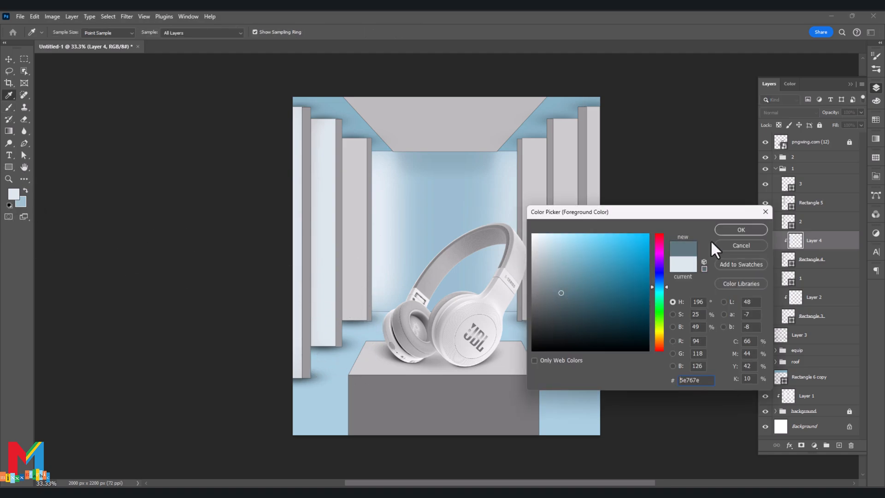
pyautogui.click(733, 229)
pyautogui.moveTo(308, 118); pyautogui.dragTo(296, 270)
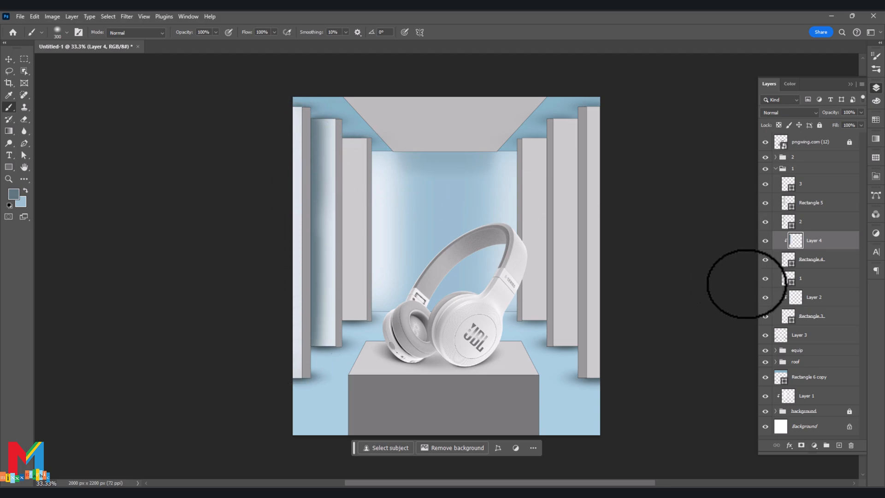
# Step: Apply a Gaussian Blur with a 38.7-pixel radius to the highlight and shading on Layer 4
pyautogui.click(130, 17)
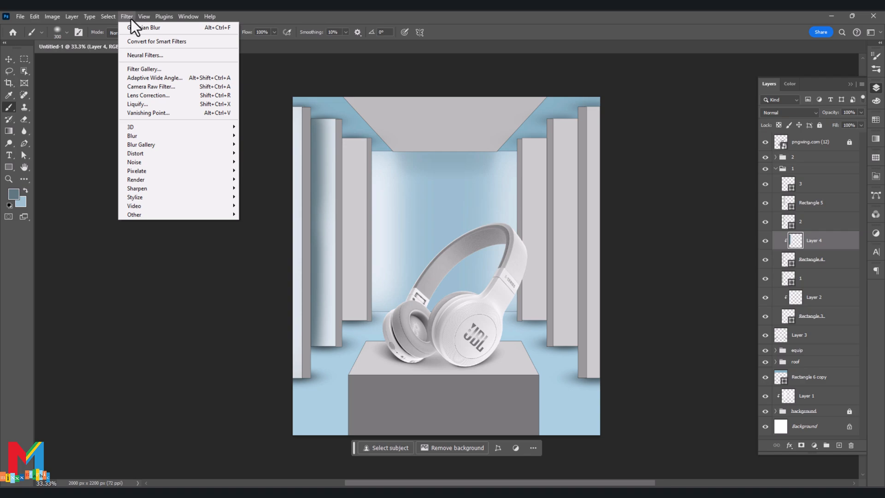
pyautogui.moveTo(157, 128)
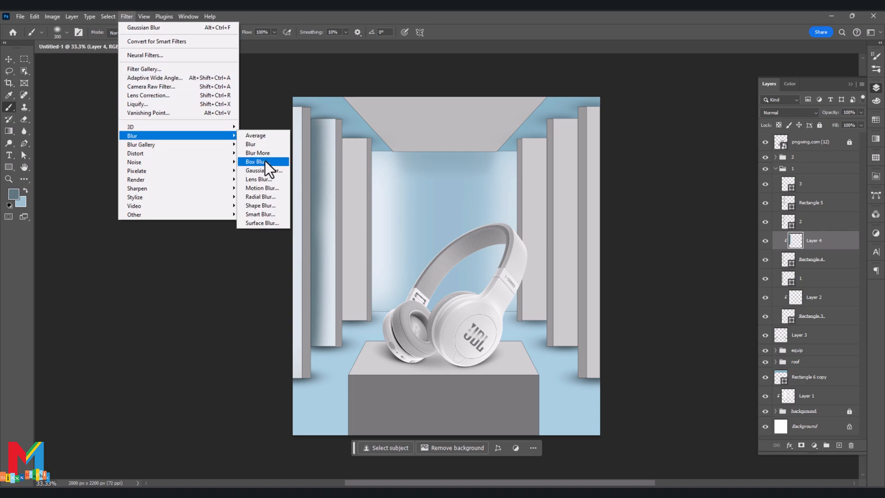
pyautogui.click(264, 170)
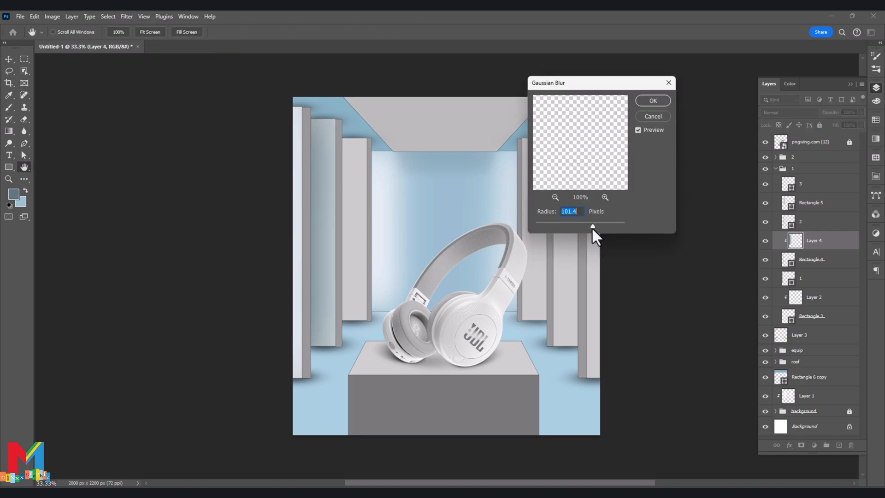
pyautogui.moveTo(584, 227); pyautogui.dragTo(583, 226)
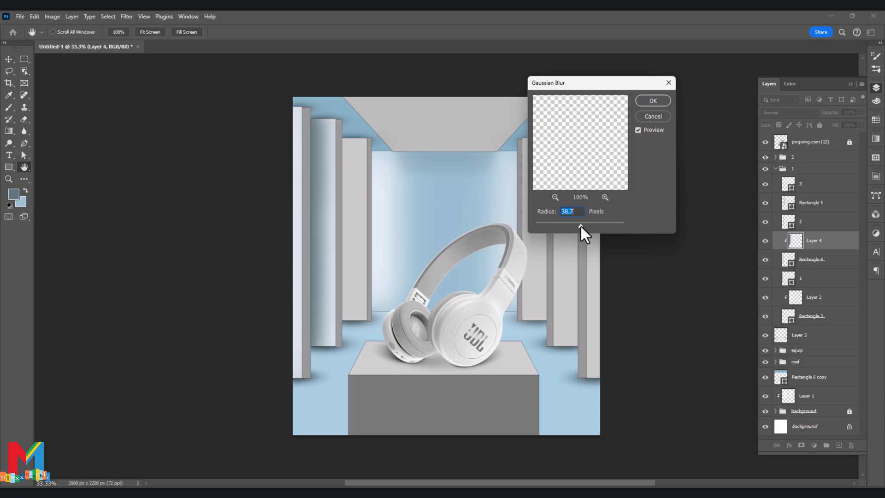
# Step: Set the foreground colour to grey-blue bccbd0 and paint a vertical stroke down the inner edge of the second left wall panel on Layer 4
pyautogui.click(15, 194)
pyautogui.click(340, 189)
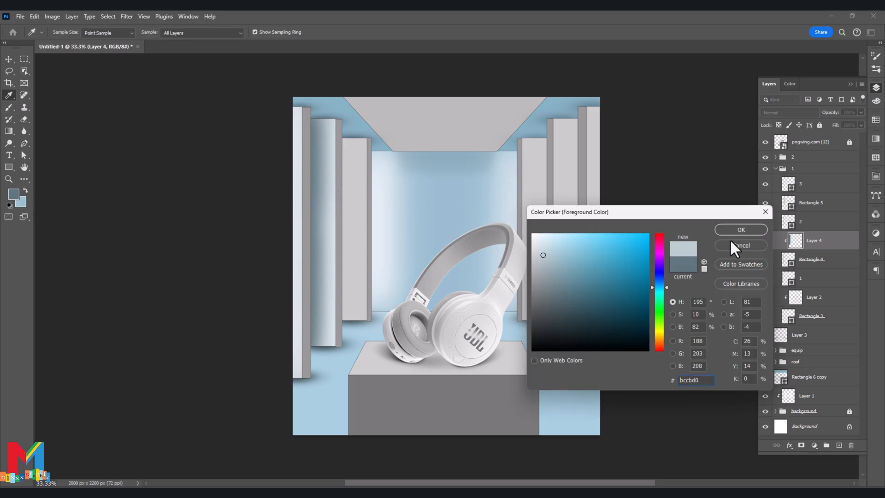
pyautogui.click(739, 230)
pyautogui.press('b')
pyautogui.moveTo(342, 161); pyautogui.dragTo(340, 344)
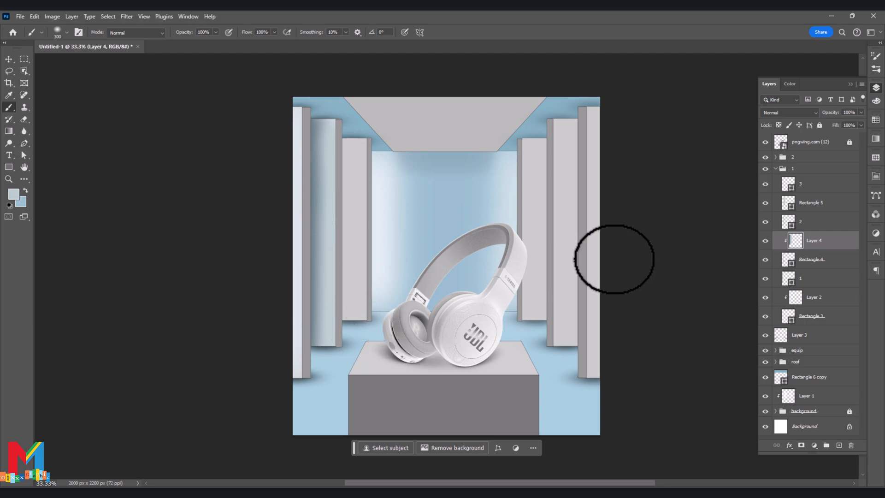
# Step: Create a new layer above Rectangle 5 and clip it to that third left wall panel
pyautogui.click(836, 206)
pyautogui.click(839, 445)
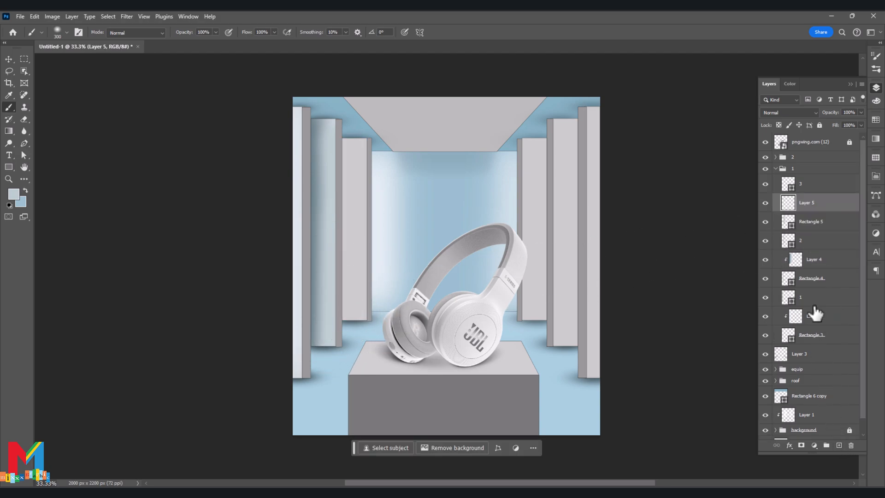
pyautogui.rightClick(816, 208)
pyautogui.click(839, 416)
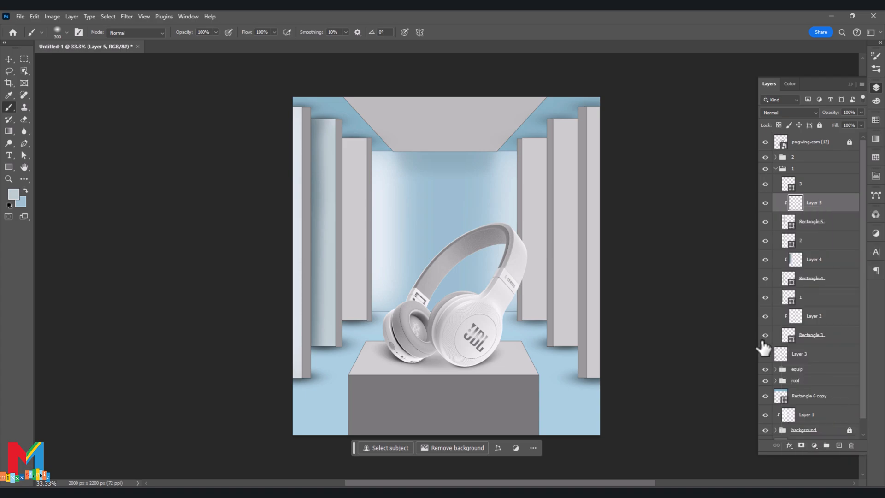
# Step: Set the foreground colour to a very pale blue and paint a vertical highlight down the third left wall panel on Layer 5
pyautogui.click(14, 193)
pyautogui.click(312, 231)
pyautogui.click(542, 237)
pyautogui.click(742, 230)
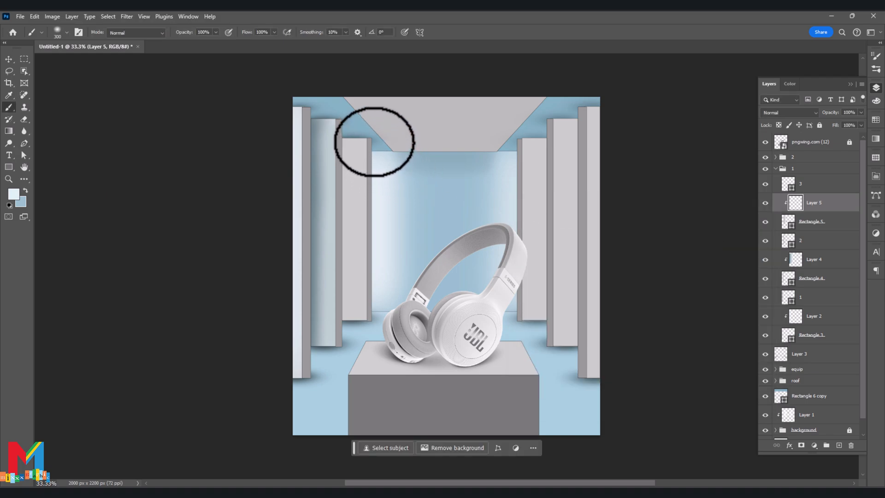
pyautogui.moveTo(375, 232)
pyautogui.mouseDown()
pyautogui.moveTo(372, 320)
pyautogui.moveTo(359, 125)
pyautogui.moveTo(365, 340)
pyautogui.mouseUp()
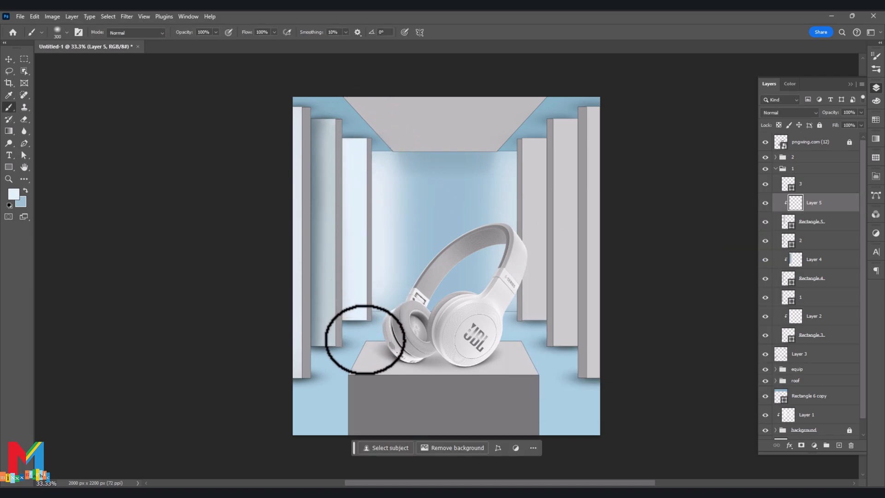
# Step: Paint vertical shading along the third left panel's outer edge in slate blue 6f878e, with a 200-pixel brush at 52% opacity
pyautogui.click(13, 194)
pyautogui.click(314, 176)
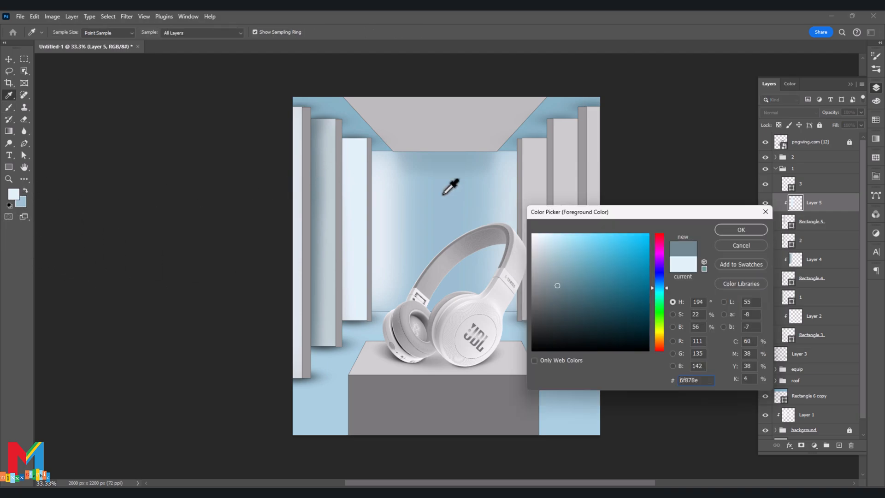
pyautogui.click(731, 232)
pyautogui.moveTo(210, 42); pyautogui.dragTo(199, 42)
pyautogui.press('[')
pyautogui.press('[')
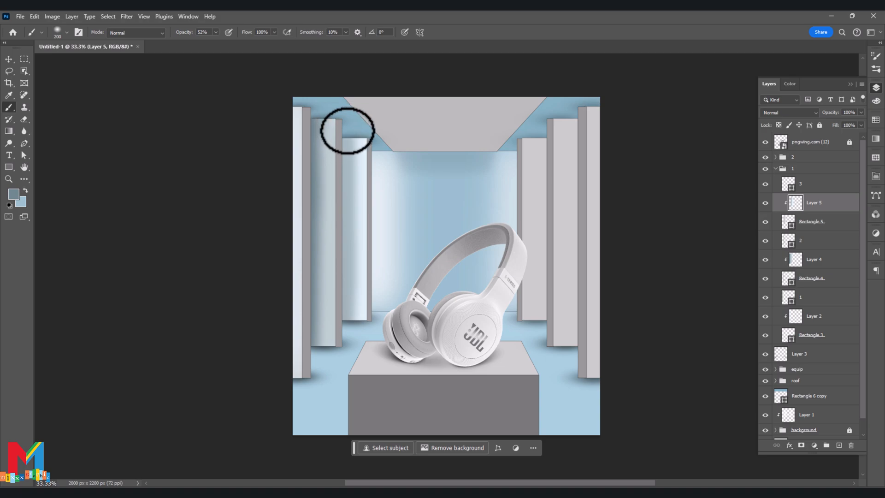
# Step: Apply a Gaussian Blur with a 52.4-pixel radius to the highlight and shading on Layer 5
pyautogui.click(125, 16)
pyautogui.moveTo(159, 146)
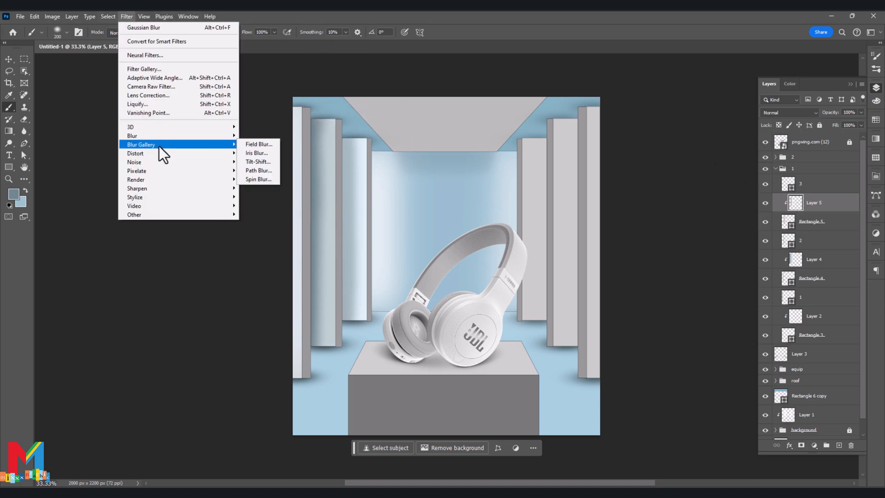
pyautogui.click(256, 170)
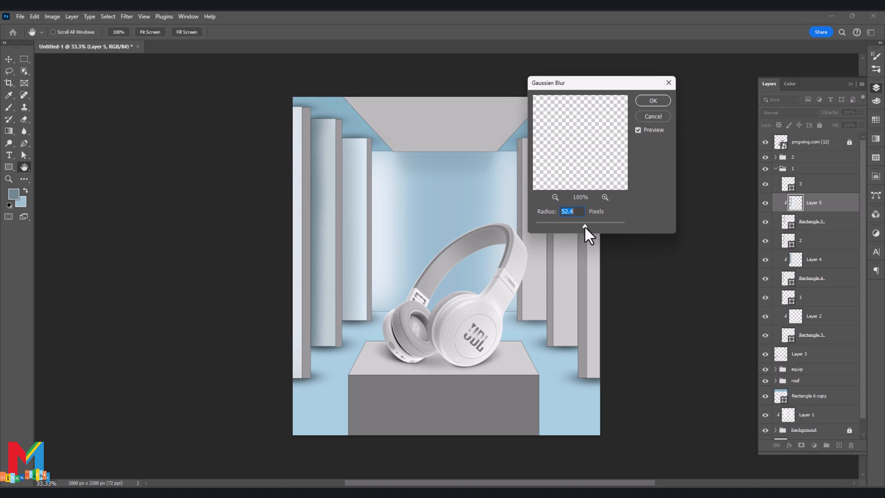
pyautogui.click(653, 101)
# Step: Collapse the two wall panel groups and delete group 2 with the unshaded right-hand panels
pyautogui.click(9, 59)
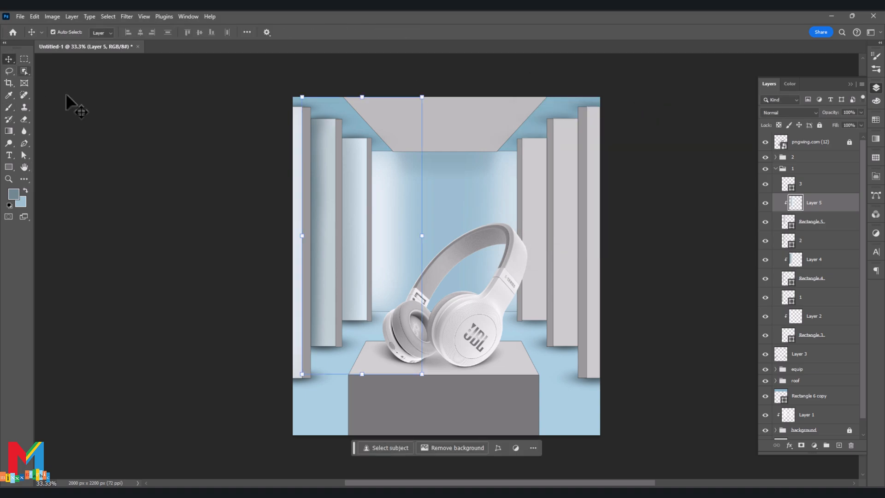
pyautogui.click(193, 147)
pyautogui.click(584, 203)
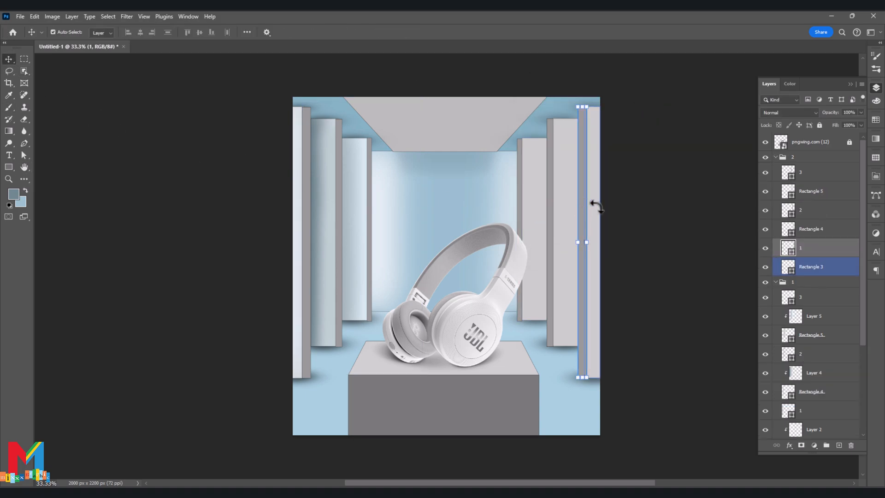
pyautogui.click(775, 157)
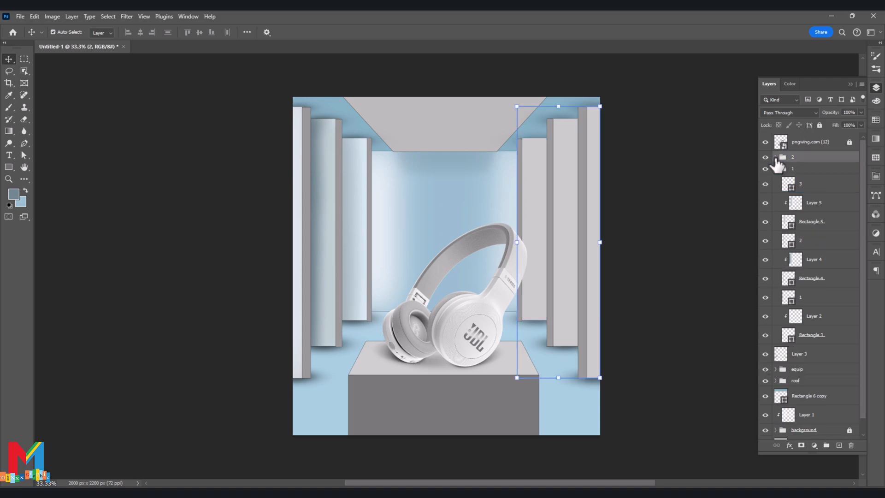
pyautogui.click(783, 168)
pyautogui.click(775, 169)
pyautogui.click(788, 169)
pyautogui.click(766, 170)
pyautogui.click(766, 169)
pyautogui.click(799, 160)
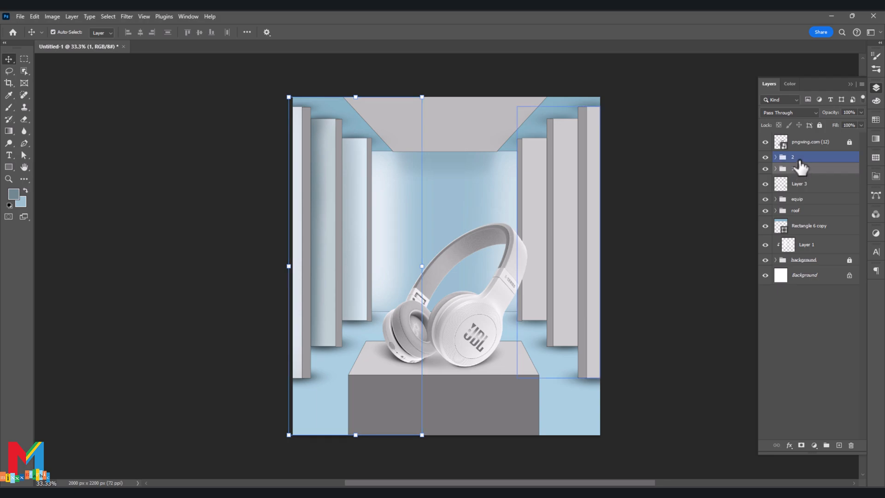
pyautogui.press('Delete')
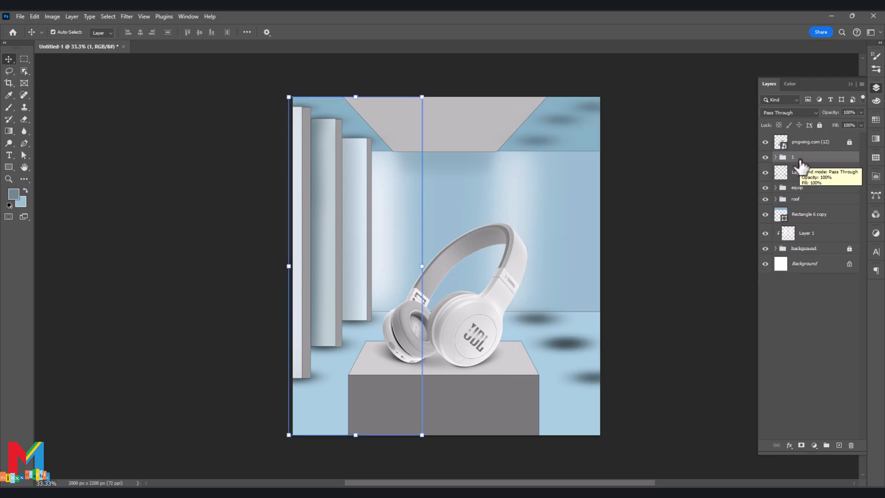
# Step: Duplicate group 1 with the shaded left wall panels and rename the copy 2
pyautogui.hotkey('ctrl', 'j')
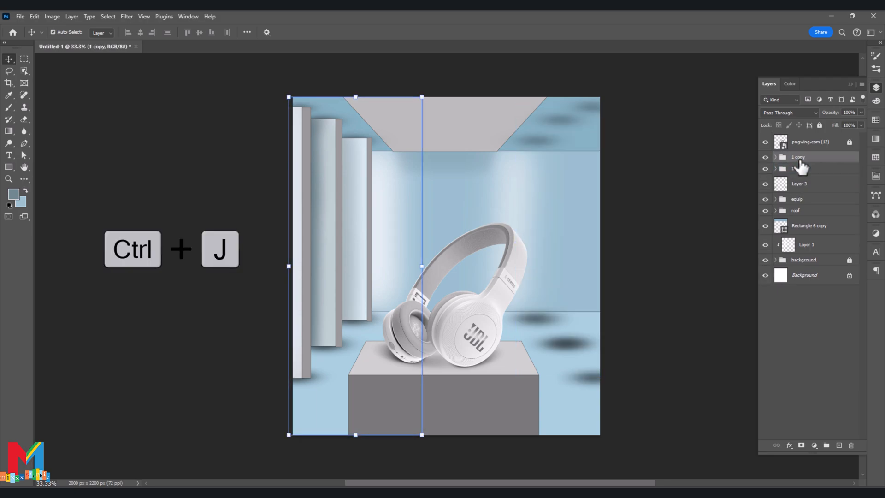
pyautogui.doubleClick(800, 157)
pyautogui.write('2')
pyautogui.click(836, 159)
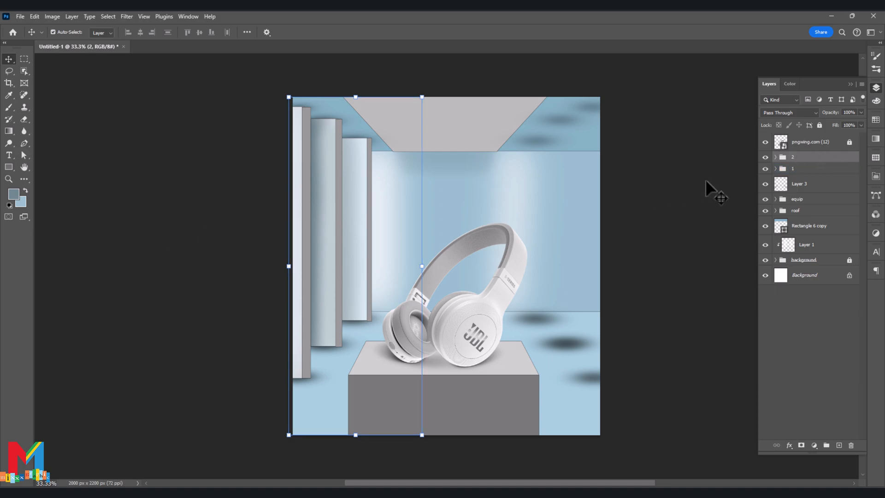
# Step: Flip the duplicated panel group 2 horizontally and move it to the right side of the scene, aligned with the canvas edge
pyautogui.hotkey('ctrl', 't')
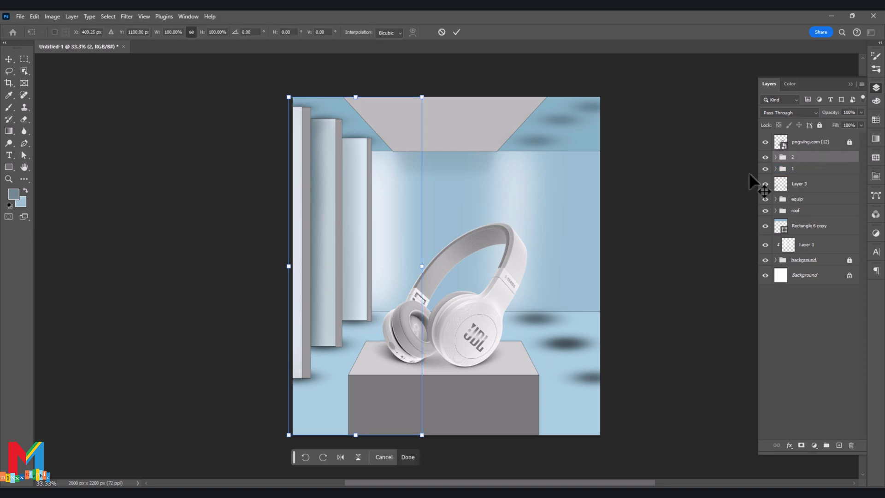
pyautogui.click(339, 456)
pyautogui.moveTo(415, 179); pyautogui.dragTo(593, 185)
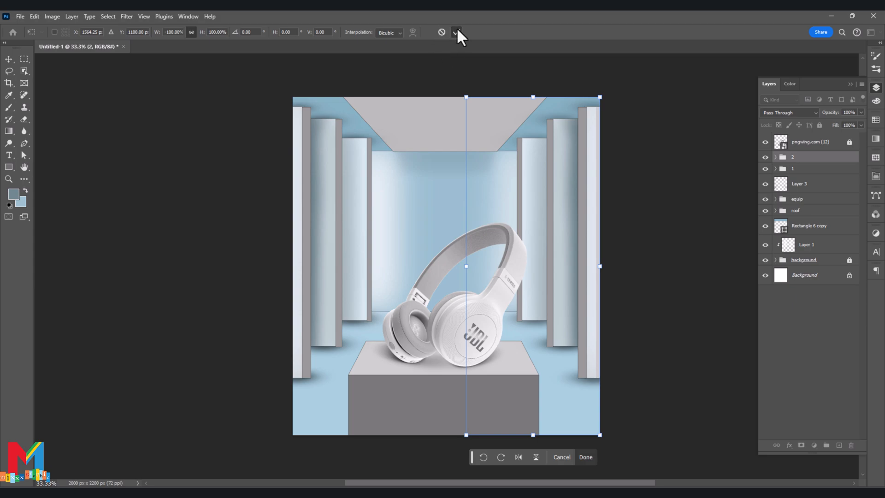
pyautogui.click(457, 31)
# Step: Create a new layer directly below the roof group, above Rectangle 6 copy
pyautogui.click(561, 113)
pyautogui.click(774, 211)
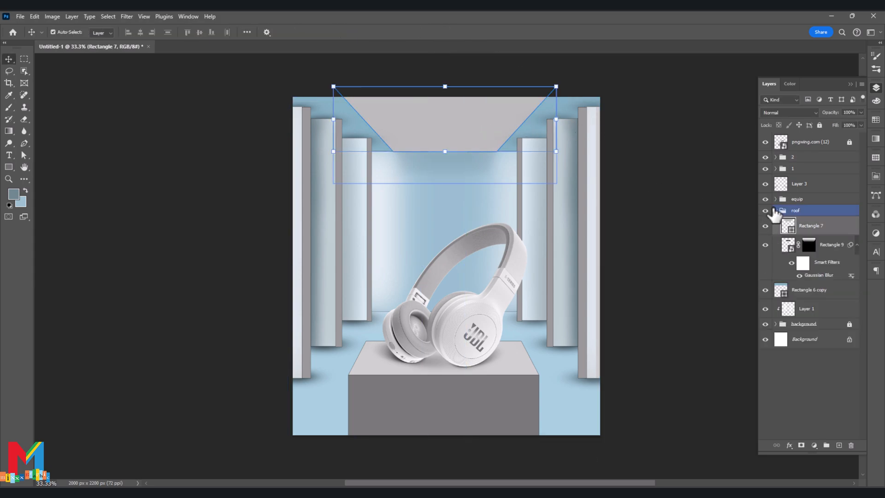
pyautogui.click(775, 210)
pyautogui.click(806, 225)
pyautogui.click(838, 445)
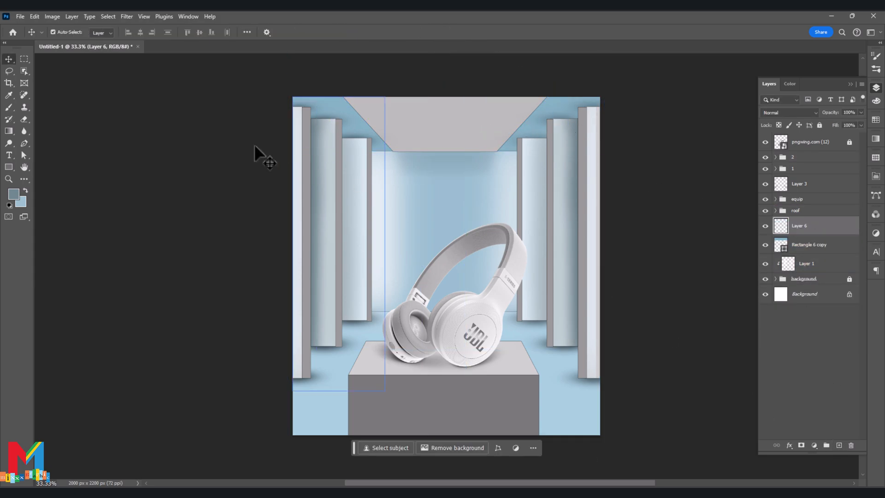
# Step: Set the foreground colour to near-white f7fcff and paint soft highlights beside the slanted edges of the ceiling panel on Layer 6
pyautogui.press('i')
pyautogui.click(13, 194)
pyautogui.click(303, 205)
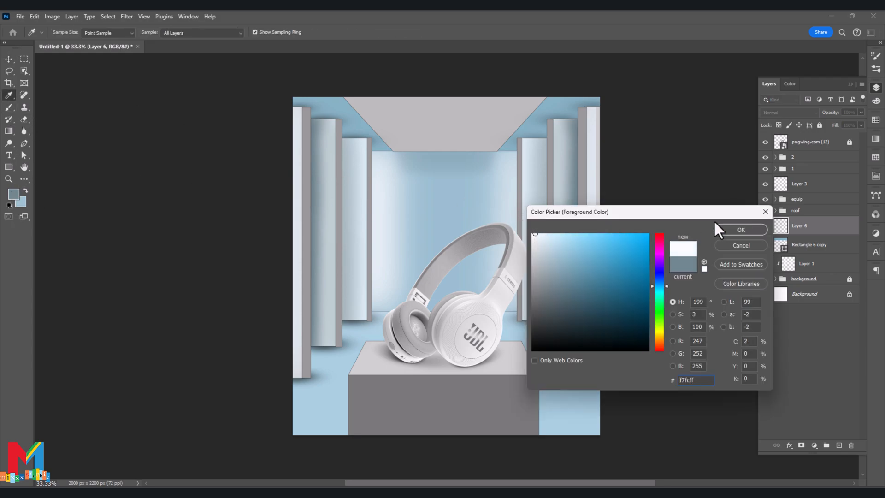
pyautogui.click(741, 230)
pyautogui.press('b')
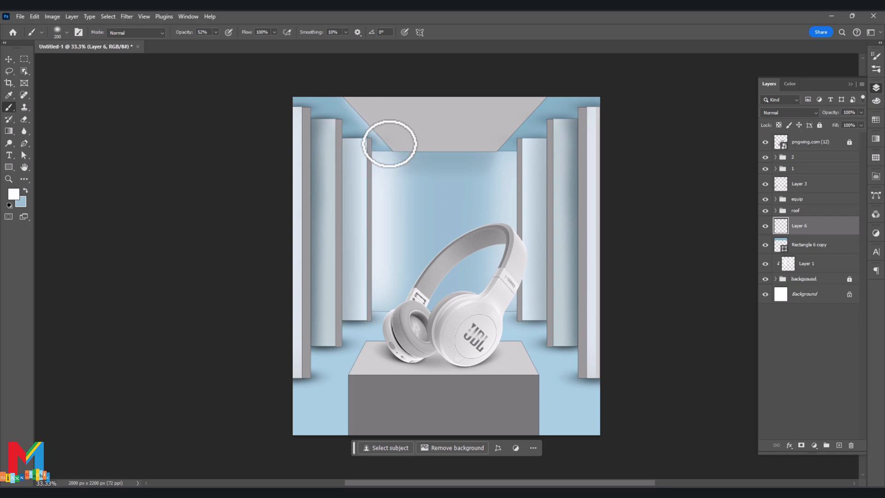
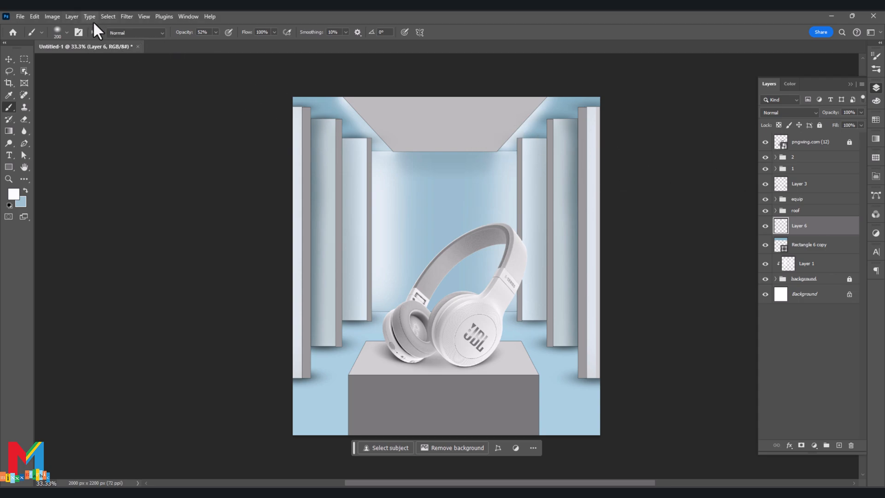
# Step: Soften the ceiling highlights on Layer 6 with a Gaussian Blur, raising the radius above 52.4 pixels
pyautogui.click(126, 17)
pyautogui.moveTo(156, 135)
pyautogui.click(267, 167)
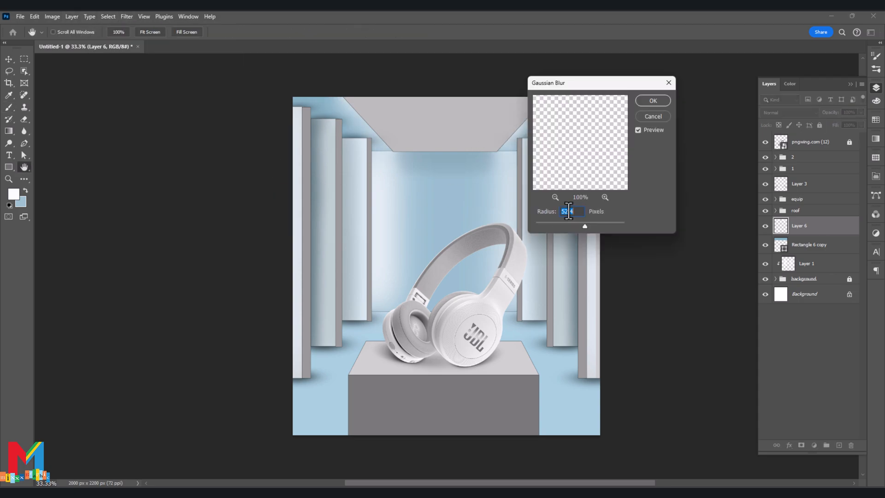
pyautogui.moveTo(596, 228); pyautogui.dragTo(601, 228)
pyautogui.click(650, 100)
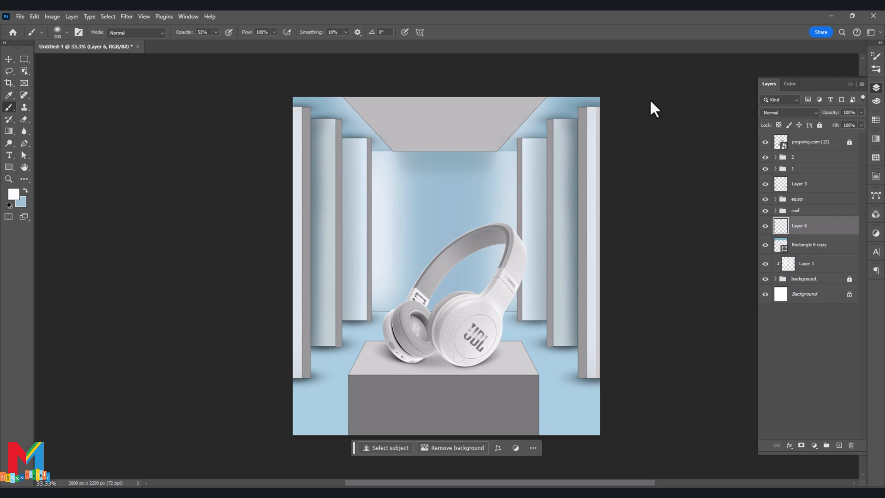
# Step: Recolour the podium's front face, Rectangle 1, to a muted grey-blue based on a colour sampled from the back wall
pyautogui.scroll(-2, 321, 326)
pyautogui.click(8, 59)
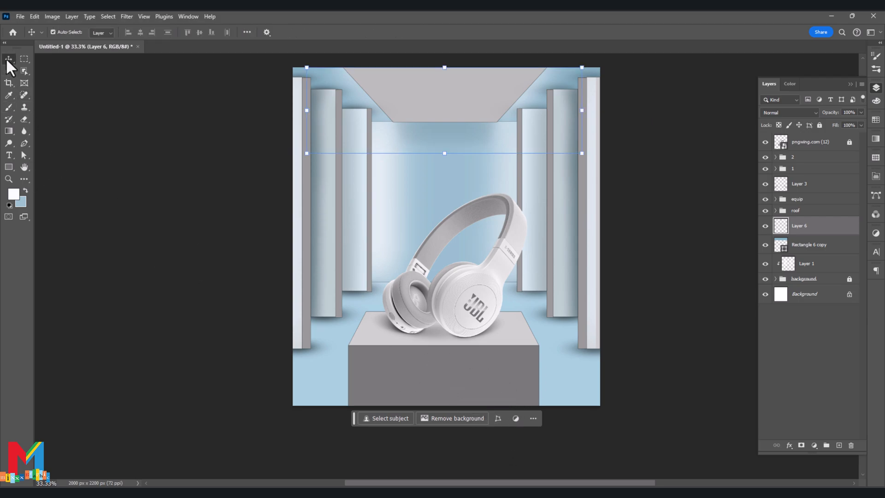
pyautogui.click(395, 364)
pyautogui.click(395, 363)
pyautogui.doubleClick(788, 234)
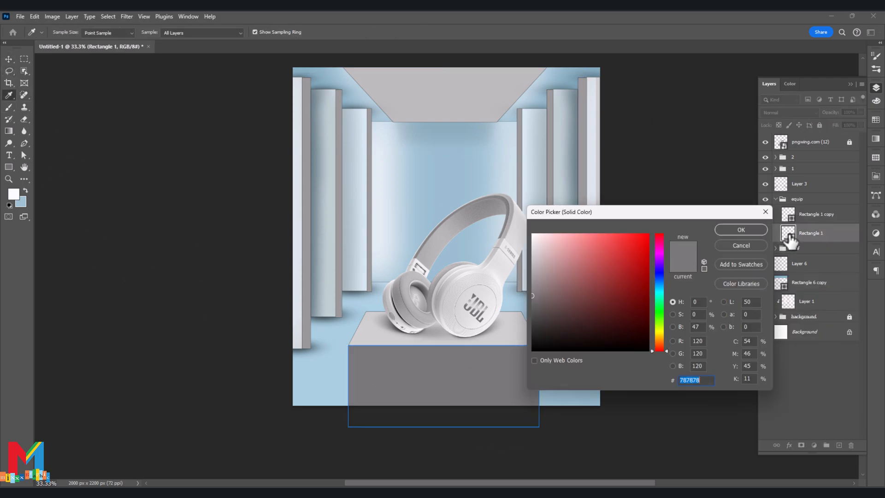
pyautogui.click(437, 178)
pyautogui.moveTo(572, 268)
pyautogui.mouseDown()
pyautogui.moveTo(576, 278)
pyautogui.moveTo(578, 267)
pyautogui.moveTo(561, 275)
pyautogui.mouseUp()
pyautogui.click(733, 231)
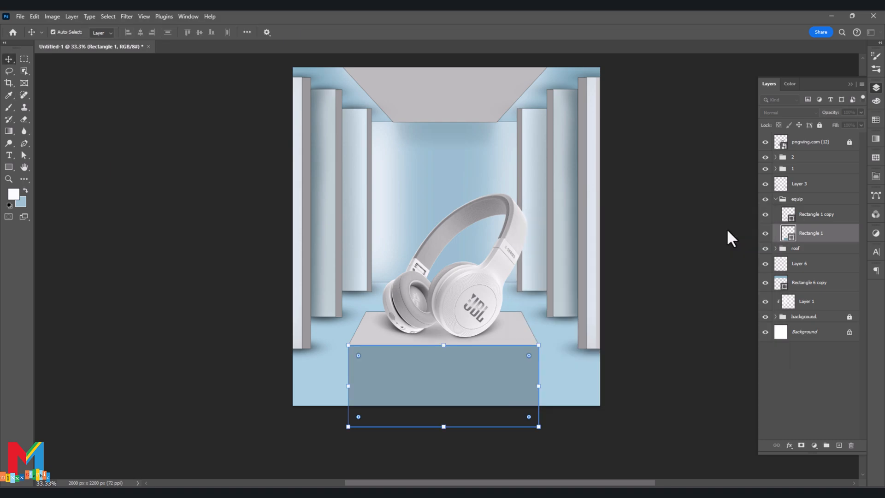
pyautogui.click(197, 312)
# Step: Recolour the podium's top face, Rectangle 1 copy, to light blue cfe1e9
pyautogui.click(362, 332)
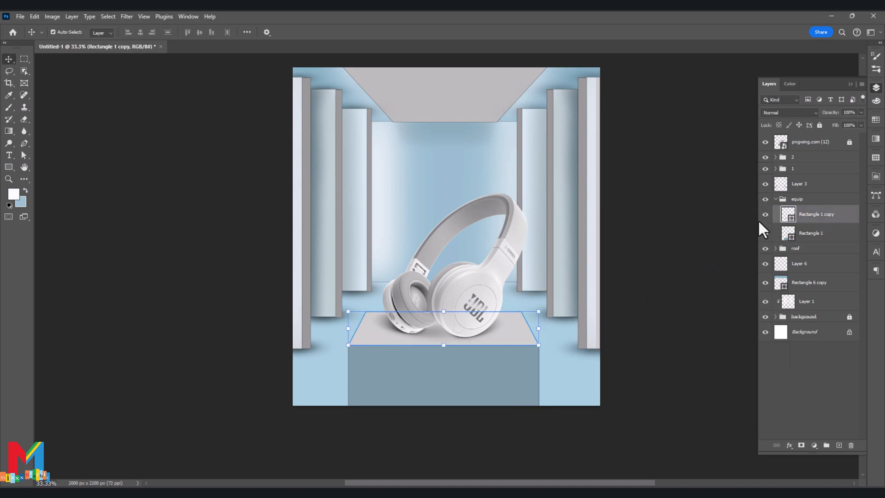
pyautogui.doubleClick(788, 213)
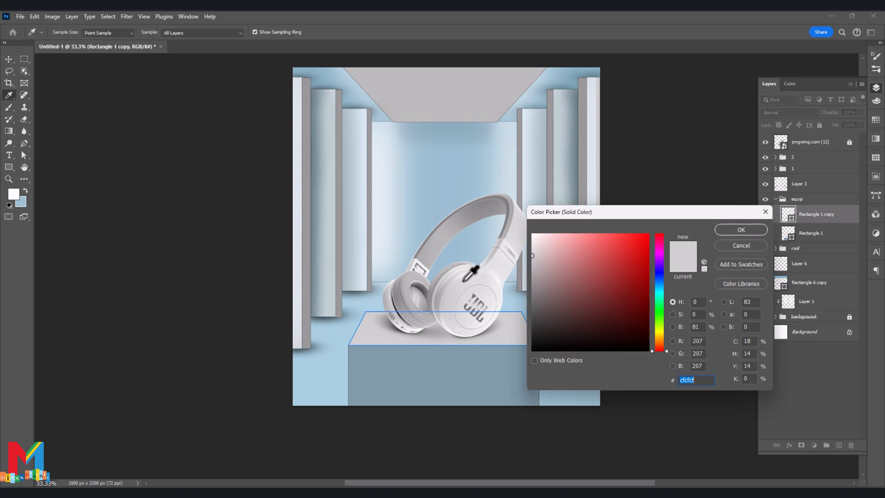
pyautogui.click(460, 281)
pyautogui.click(659, 286)
pyautogui.moveTo(535, 244); pyautogui.dragTo(545, 243)
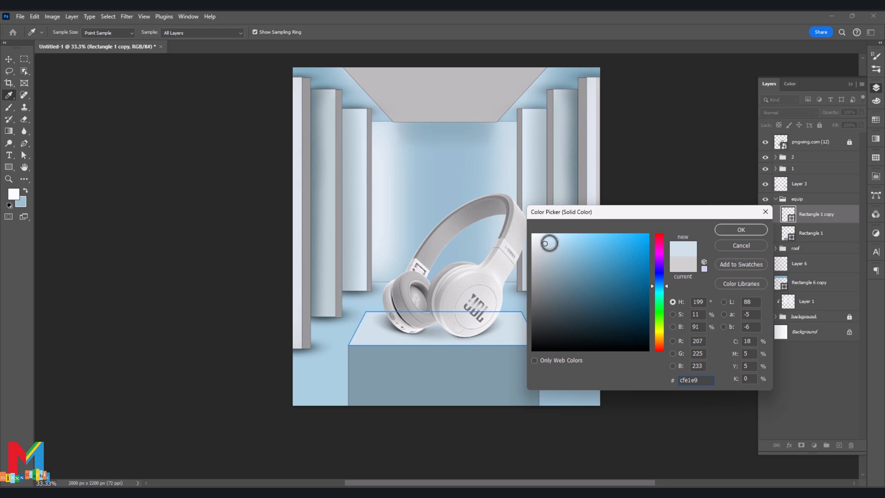
pyautogui.click(745, 229)
pyautogui.click(201, 218)
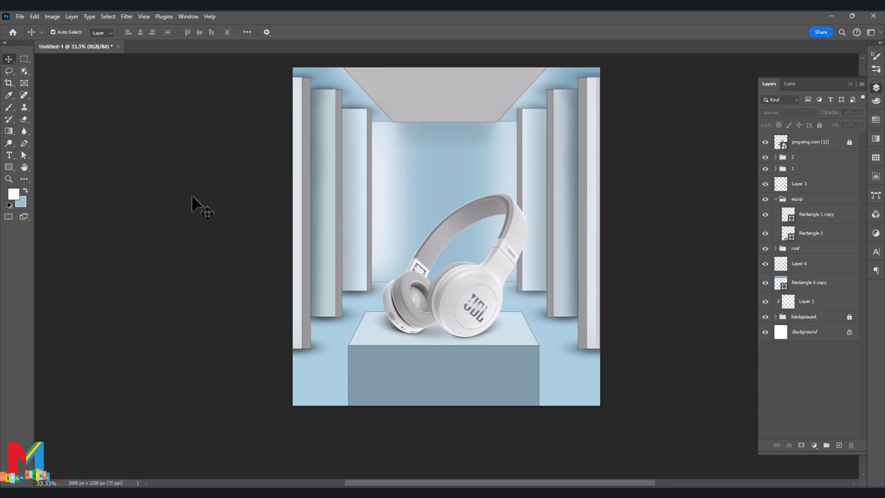
# Step: Recolour the ceiling panel, Rectangle 7, to a pale grey-blue based on the colour sampled from the podium's top face
pyautogui.click(507, 104)
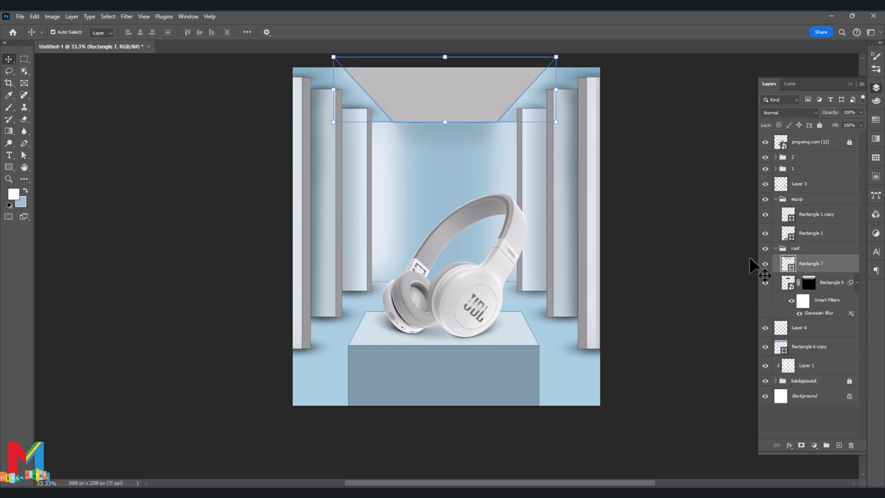
pyautogui.doubleClick(787, 263)
pyautogui.click(505, 330)
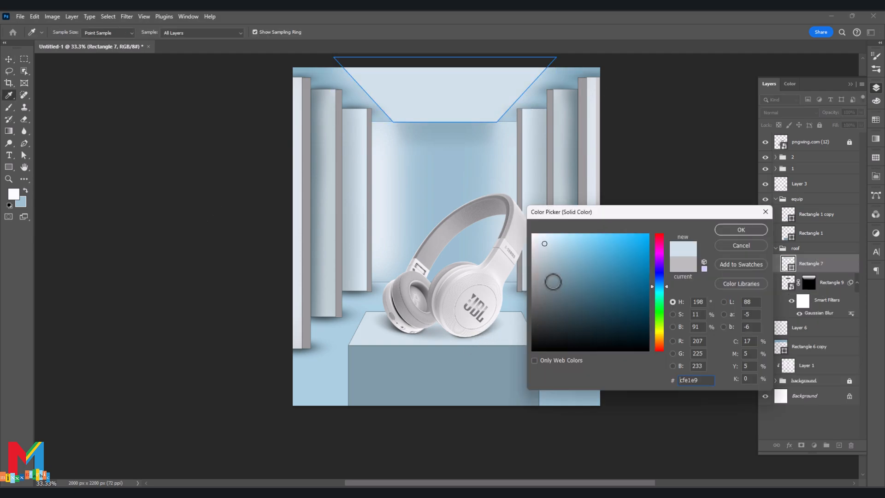
pyautogui.click(551, 258)
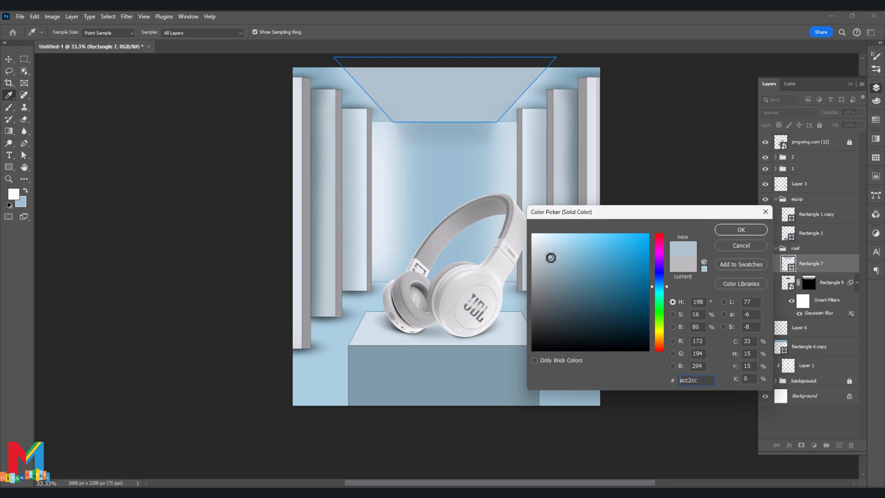
pyautogui.moveTo(549, 257)
pyautogui.mouseDown()
pyautogui.moveTo(535, 254)
pyautogui.moveTo(571, 250)
pyautogui.moveTo(547, 250)
pyautogui.mouseUp()
pyautogui.click(741, 230)
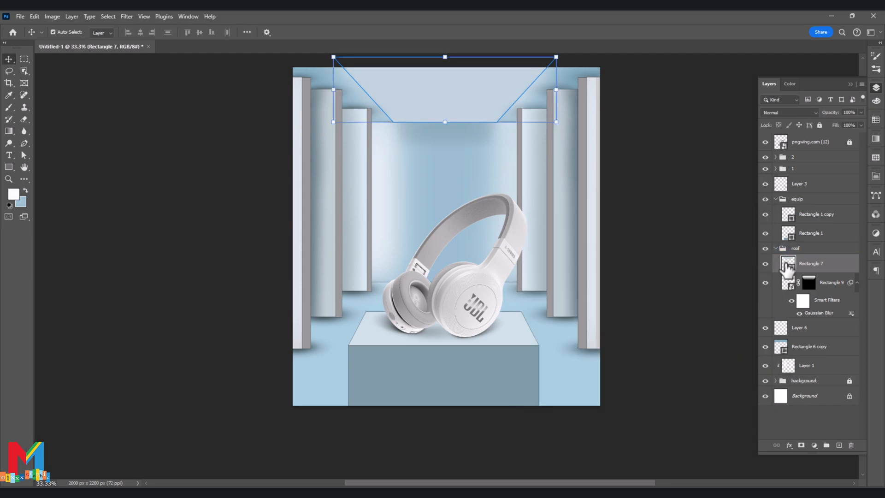
# Step: Add a Bevel & Emboss effect to Rectangle 7 with highlight colour e8f8ff, depth 126% and soften 9 px
pyautogui.doubleClick(821, 264)
pyautogui.click(513, 249)
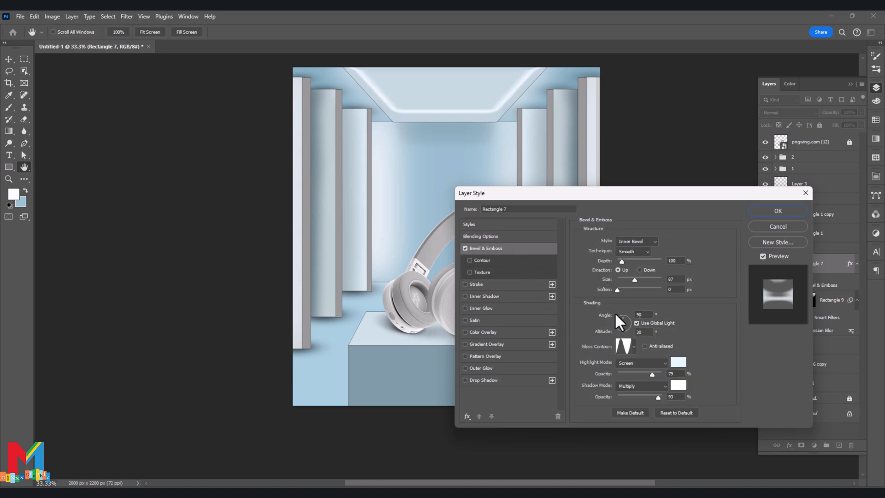
pyautogui.click(678, 361)
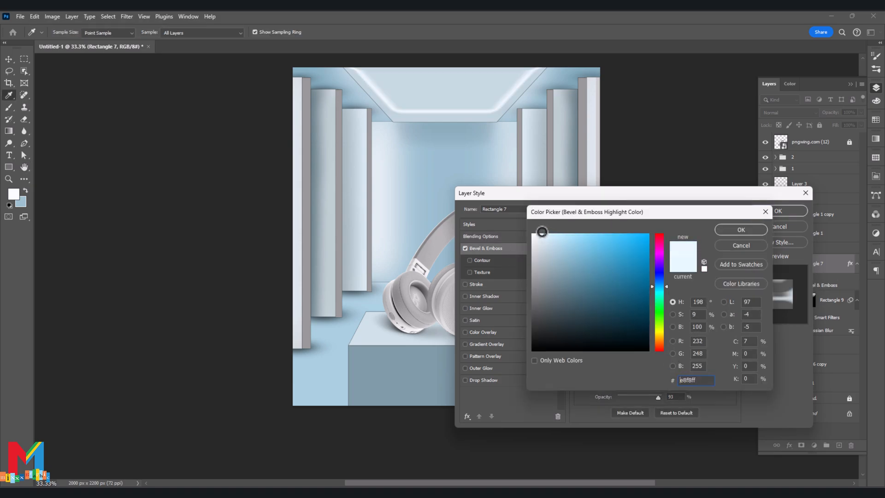
pyautogui.click(739, 230)
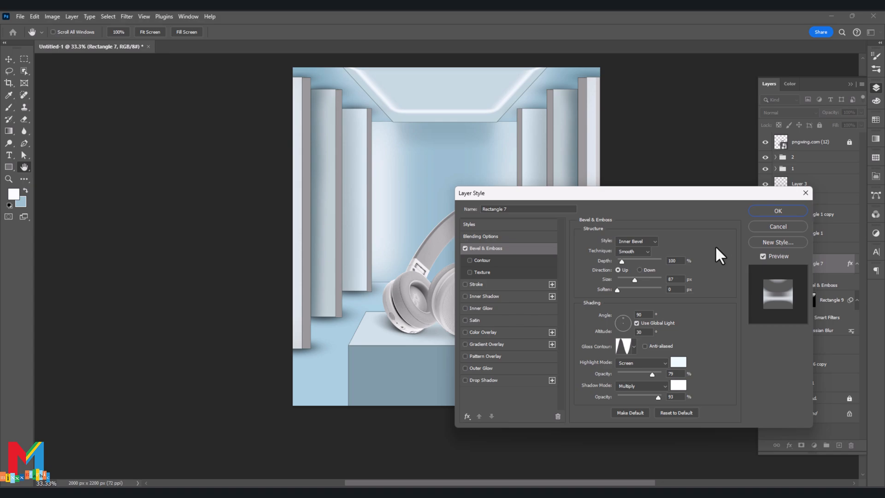
pyautogui.moveTo(626, 288); pyautogui.dragTo(642, 289)
pyautogui.moveTo(622, 259)
pyautogui.mouseDown()
pyautogui.moveTo(645, 259)
pyautogui.moveTo(626, 259)
pyautogui.mouseUp()
# Step: Try the Chisel Soft technique for the ceiling panel's bevel and return to Smooth
pyautogui.click(645, 252)
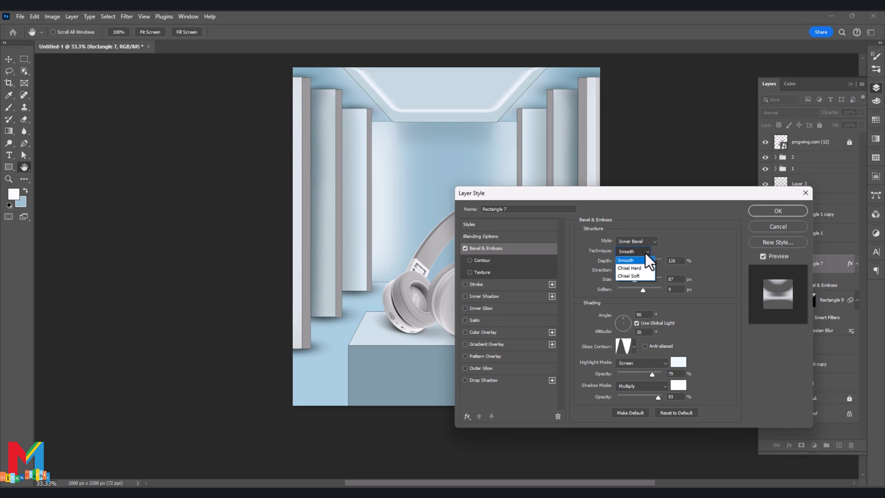
pyautogui.click(636, 261)
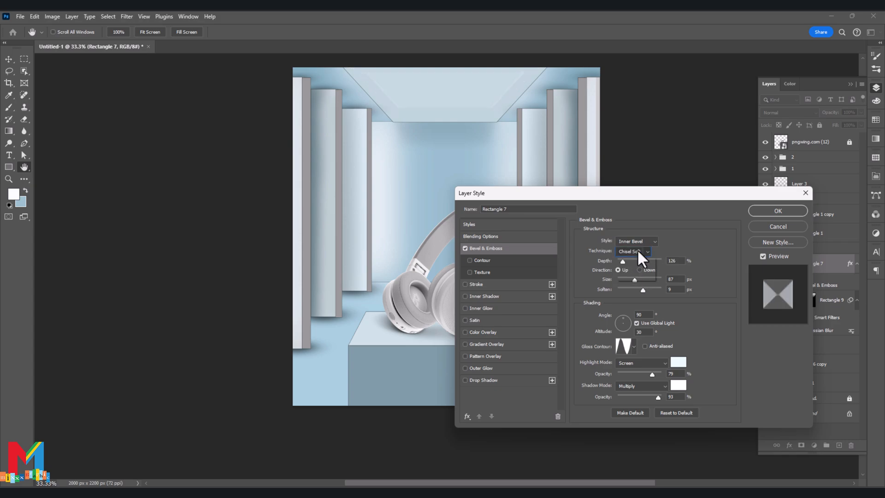
pyautogui.click(636, 259)
# Step: Compare Pillow Emboss with Emboss, keep the Emboss style for the ceiling bevel, and set size 76 px and soften 2 px
pyautogui.click(637, 242)
pyautogui.click(635, 264)
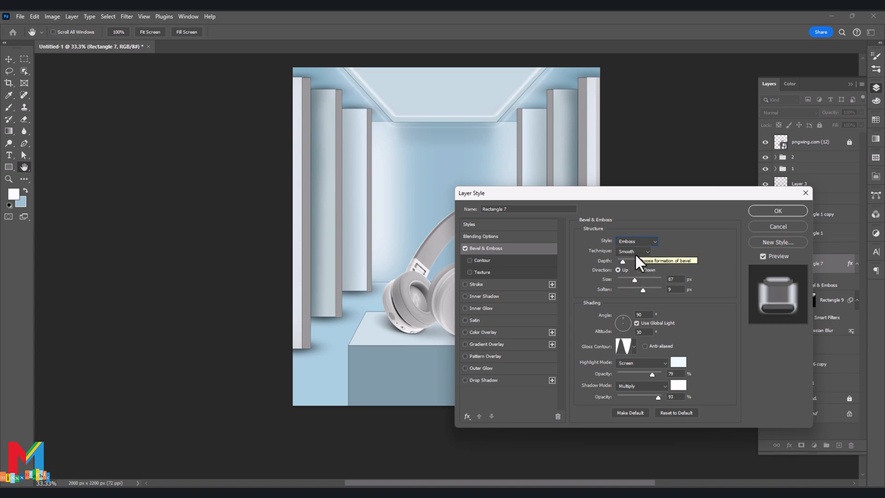
pyautogui.click(636, 243)
pyautogui.click(639, 271)
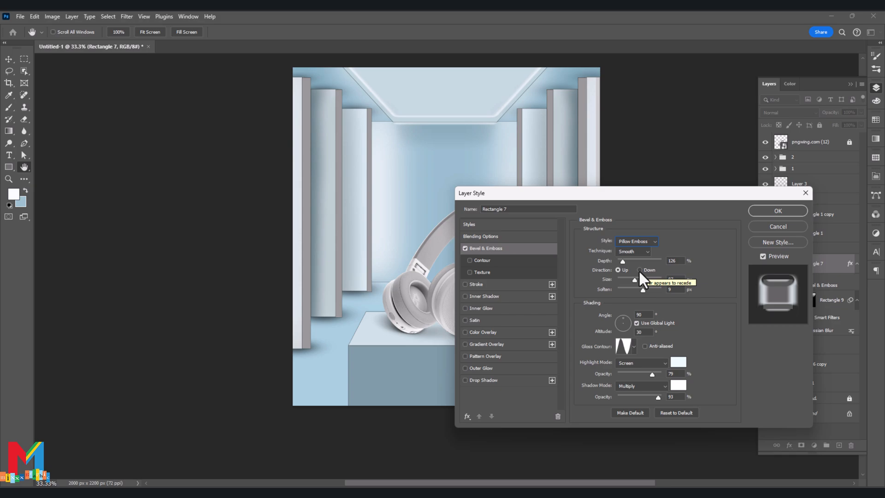
pyautogui.click(631, 242)
pyautogui.click(632, 262)
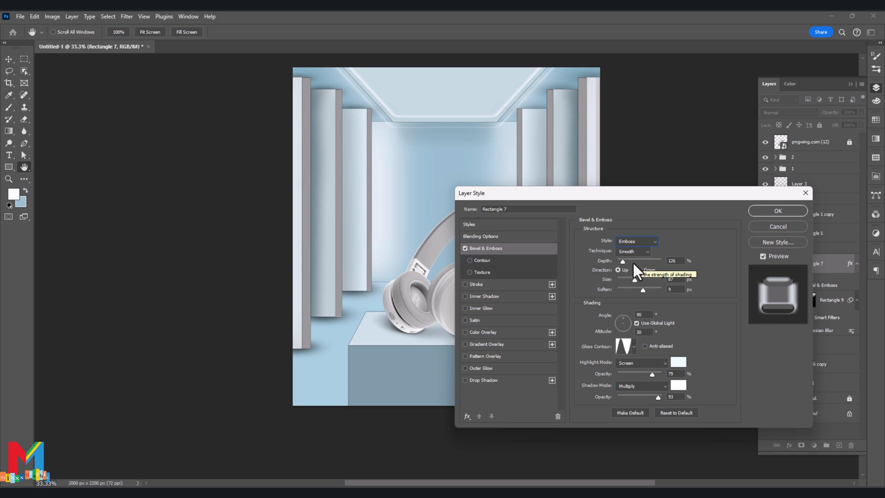
pyautogui.moveTo(639, 278); pyautogui.dragTo(632, 277)
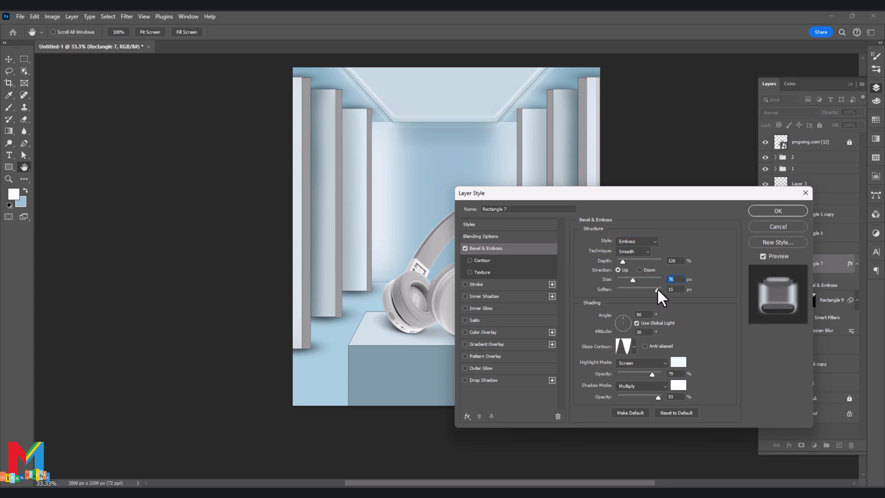
pyautogui.click(621, 290)
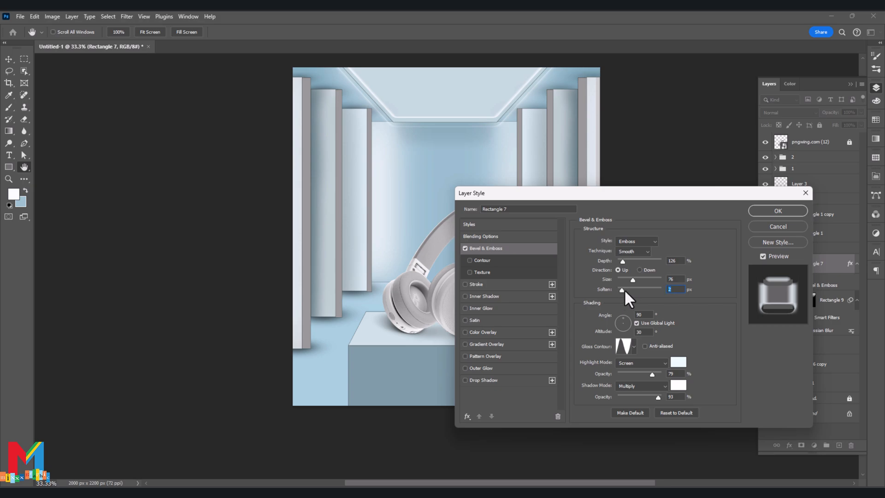
# Step: Try an Inner Glow with 27% noise on Rectangle 7 and switch it off again
pyautogui.click(531, 307)
pyautogui.moveTo(630, 252)
pyautogui.mouseDown()
pyautogui.moveTo(645, 253)
pyautogui.moveTo(625, 263)
pyautogui.mouseUp()
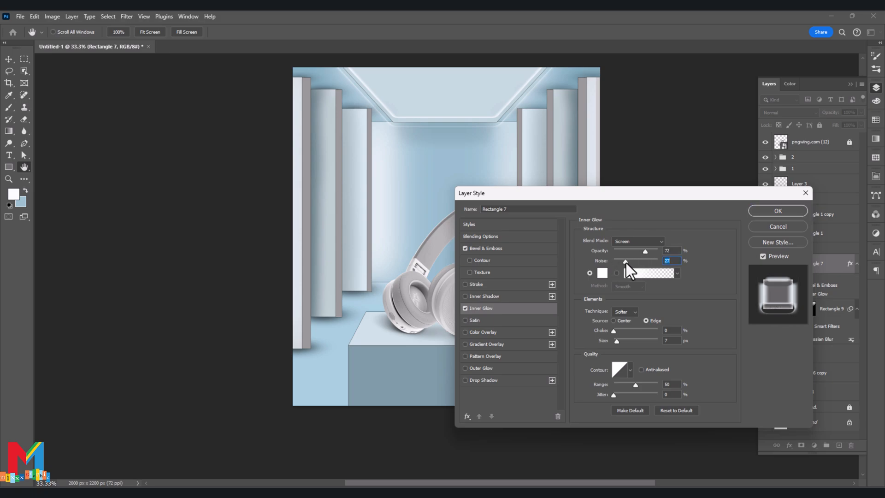
pyautogui.click(466, 308)
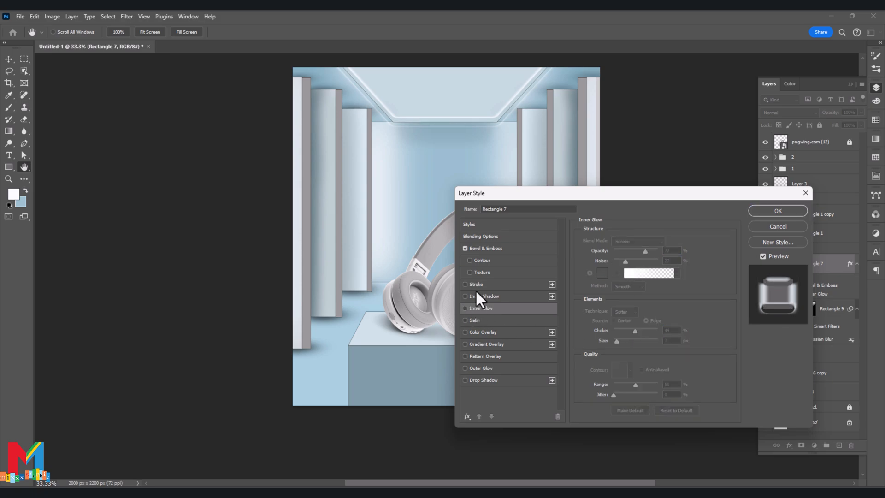
# Step: Apply the Bevel & Emboss settings to Rectangle 7 and compare the ceiling with that layer hidden and shown
pyautogui.click(493, 248)
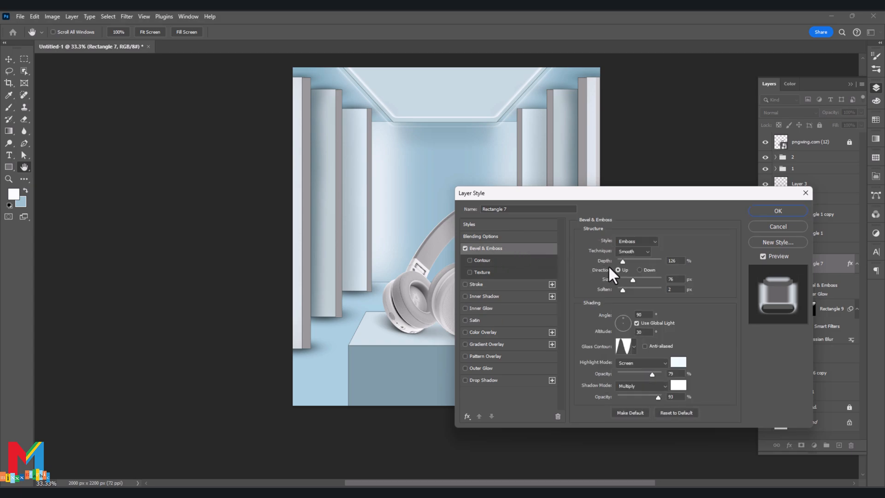
pyautogui.click(774, 210)
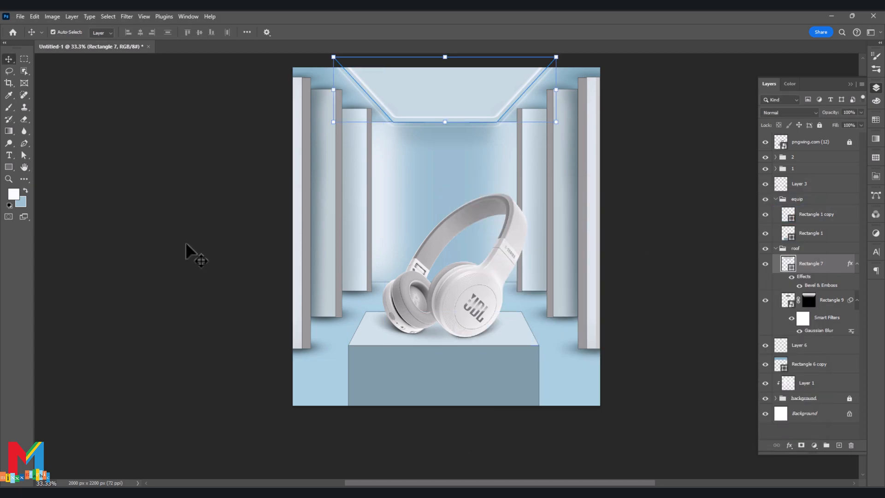
pyautogui.click(782, 295)
pyautogui.click(765, 264)
pyautogui.click(764, 264)
# Step: Create a new layer above Rectangle 7 and clip it to the ceiling panel
pyautogui.click(806, 266)
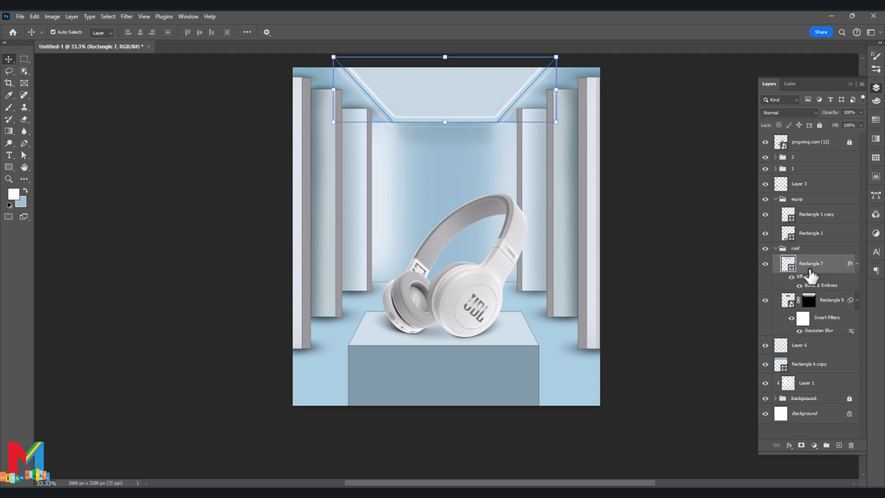
pyautogui.click(839, 446)
pyautogui.rightClick(829, 364)
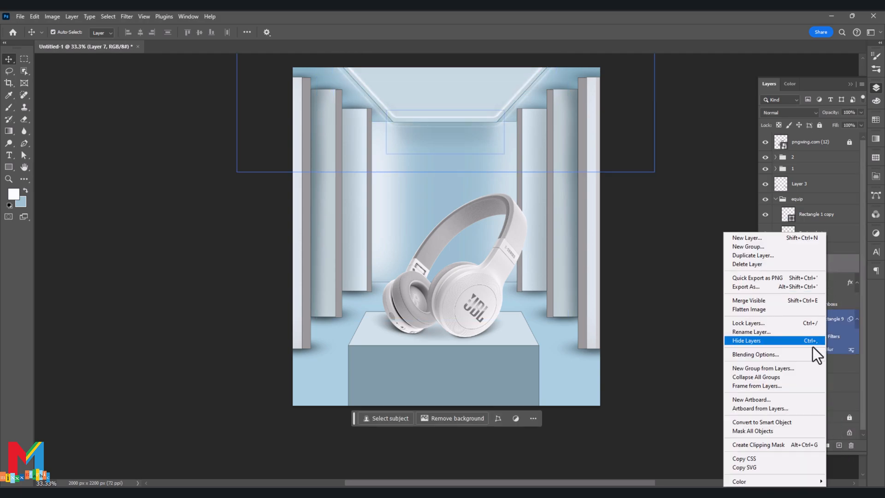
pyautogui.click(758, 445)
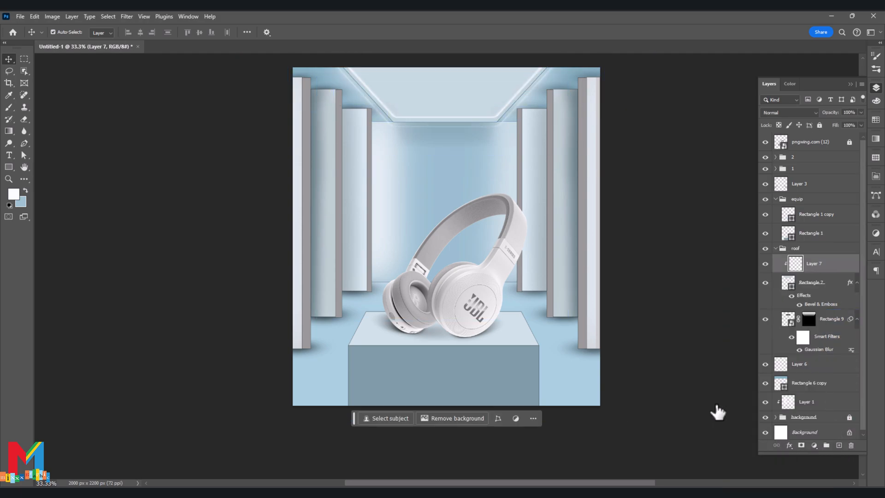
# Step: Paint a soft near-white f7fcff glow over the ceiling panel on Layer 7 with an 800 px brush at 52% opacity
pyautogui.click(14, 194)
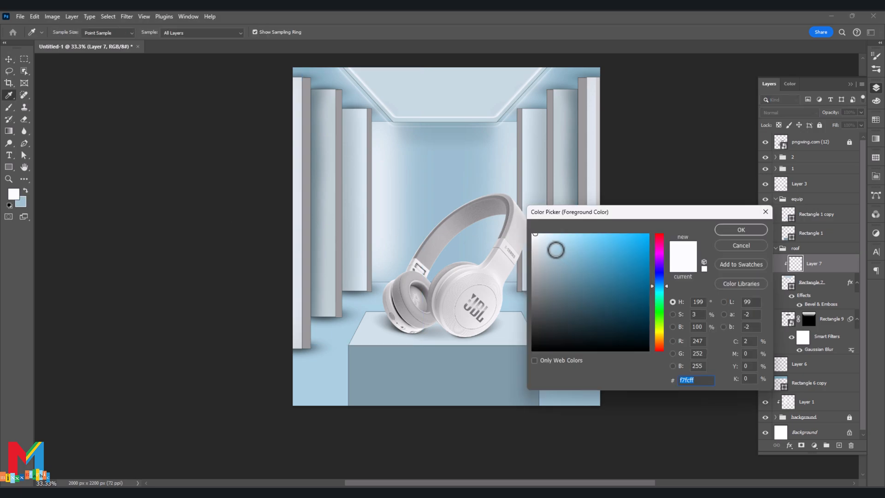
pyautogui.click(726, 229)
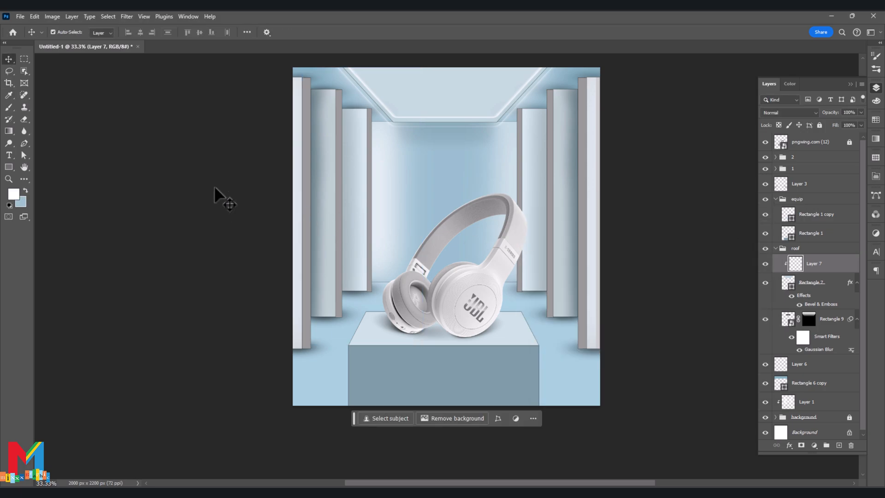
pyautogui.press('b')
pyautogui.press(']')
pyautogui.press(']')
pyautogui.press(']')
pyautogui.press(']')
pyautogui.press(']')
pyautogui.press(']')
pyautogui.press(']')
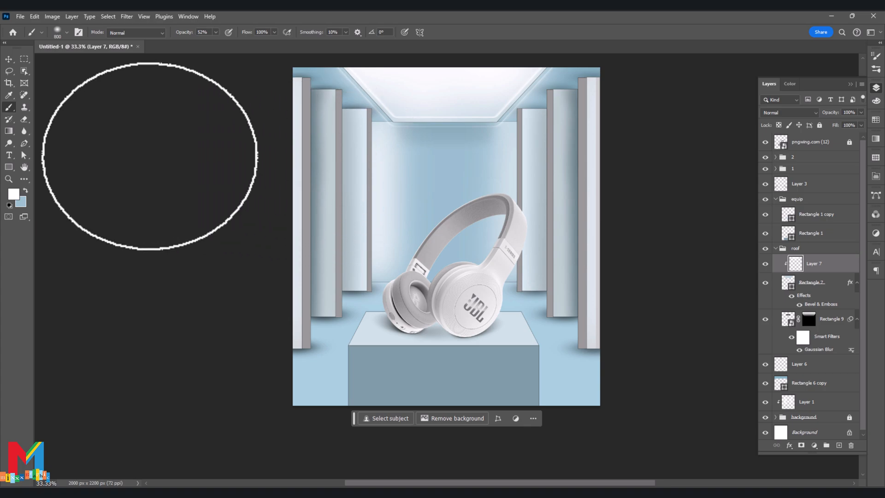
pyautogui.click(8, 59)
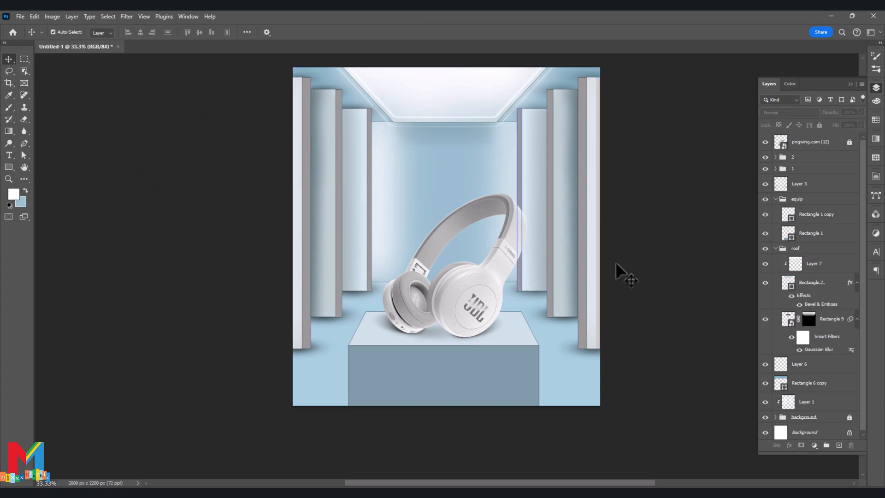
pyautogui.click(814, 321)
pyautogui.click(840, 378)
pyautogui.click(717, 359)
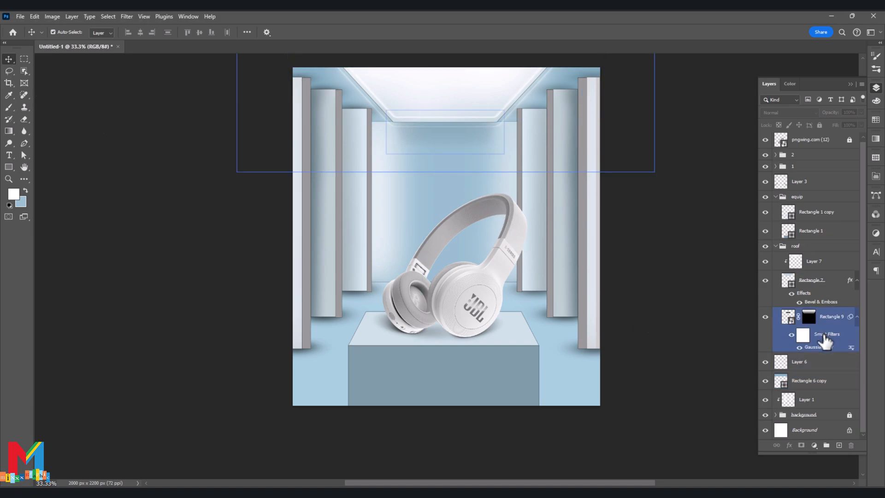
pyautogui.click(775, 414)
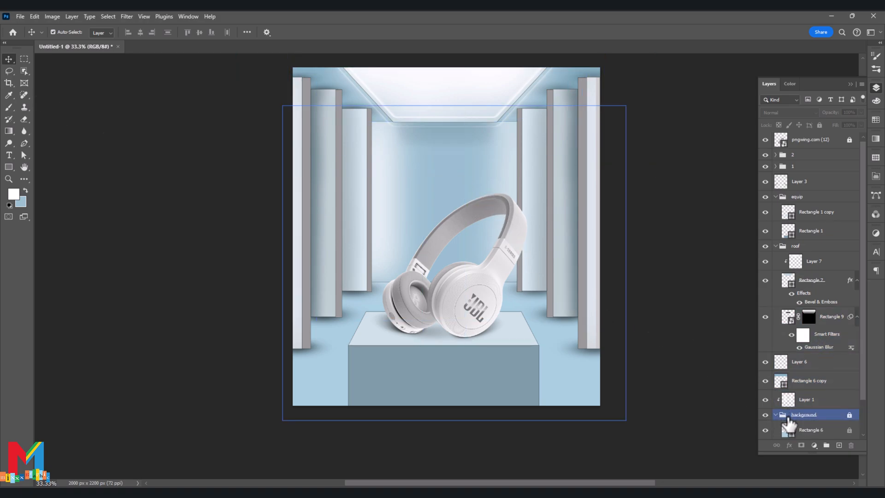
pyautogui.click(765, 415)
# Step: Place the dark green Texture image as an embedded layer above Layer 1 and scale it to about 3455 × 1944 px
pyautogui.click(20, 16)
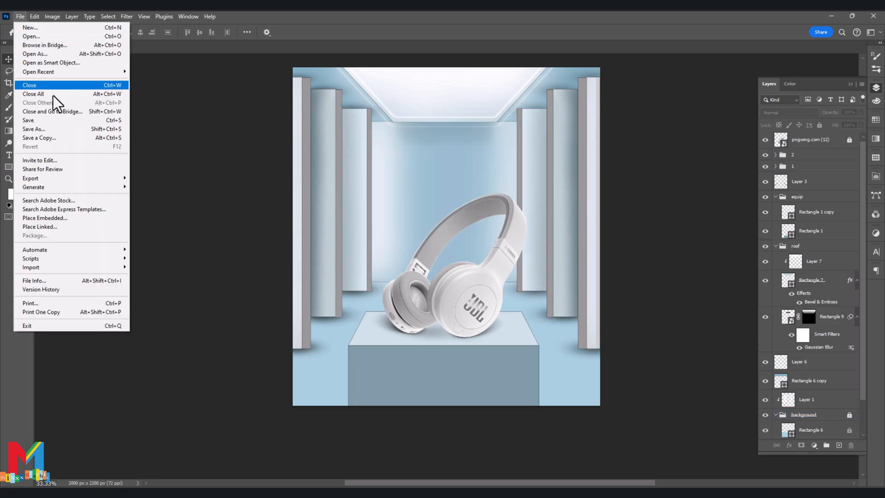
pyautogui.click(27, 216)
pyautogui.scroll(-10, 200, 188)
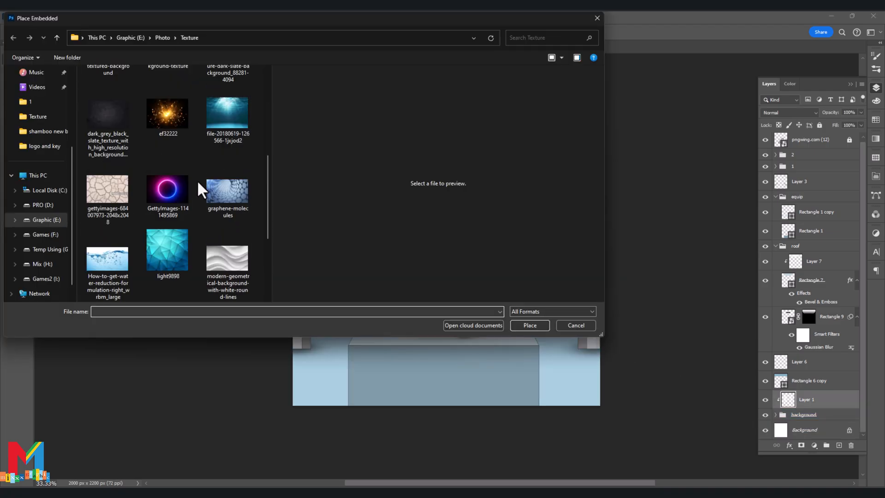
pyautogui.doubleClick(167, 272)
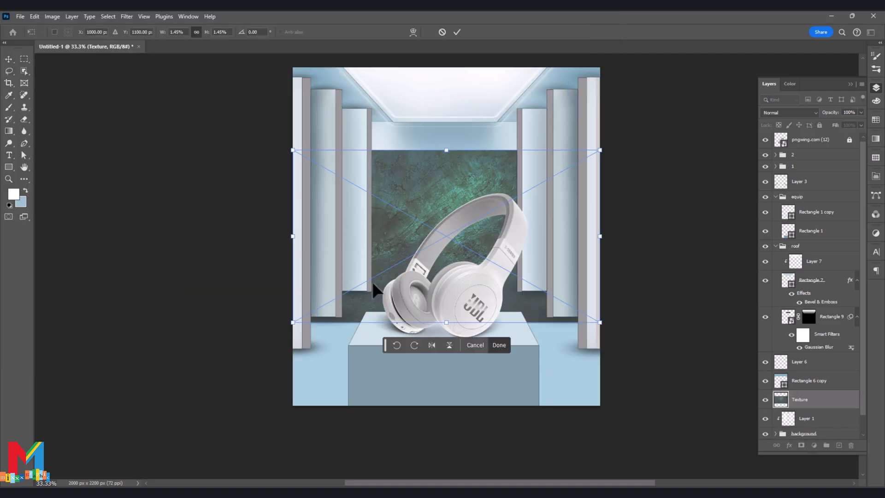
pyautogui.moveTo(441, 323); pyautogui.dragTo(441, 420)
pyautogui.moveTo(446, 147); pyautogui.dragTo(445, 121)
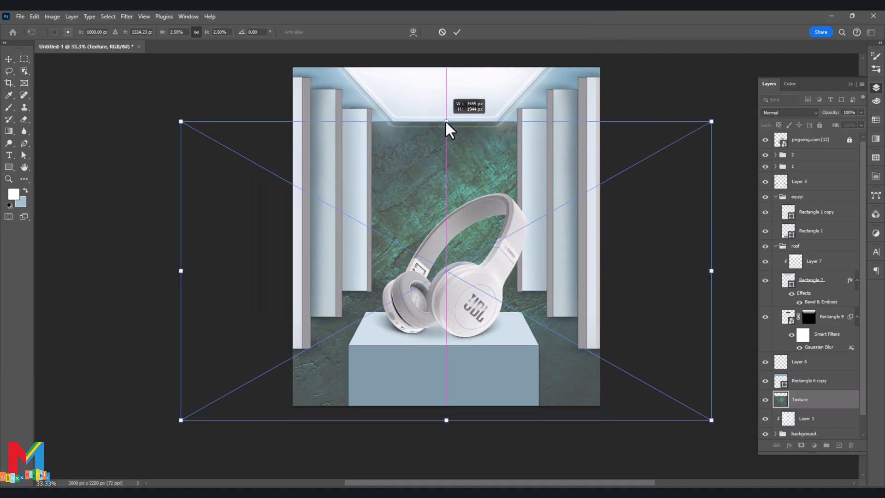
pyautogui.click(456, 32)
# Step: Clip the Texture layer to the background below it and set its blend mode to Screen
pyautogui.click(819, 418)
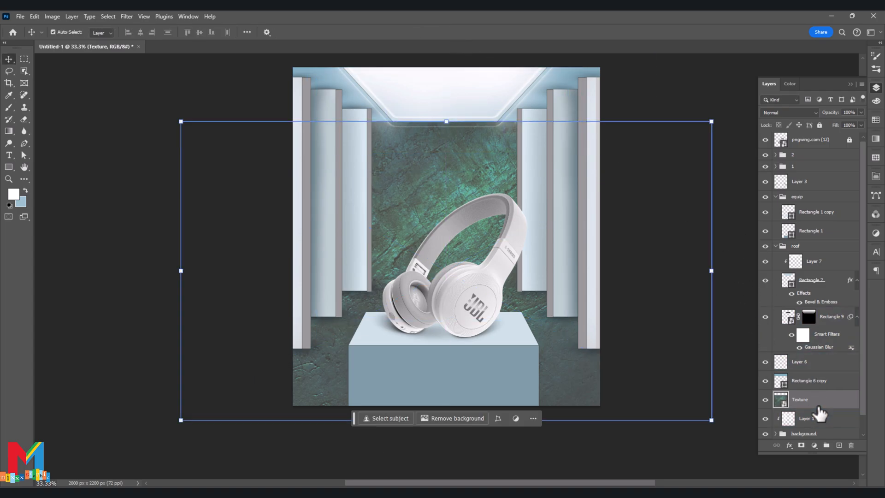
pyautogui.rightClick(817, 404)
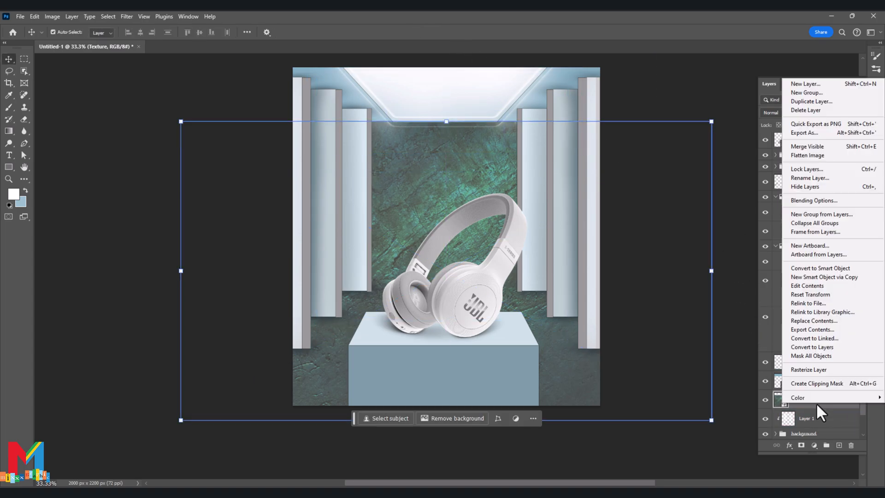
pyautogui.click(833, 384)
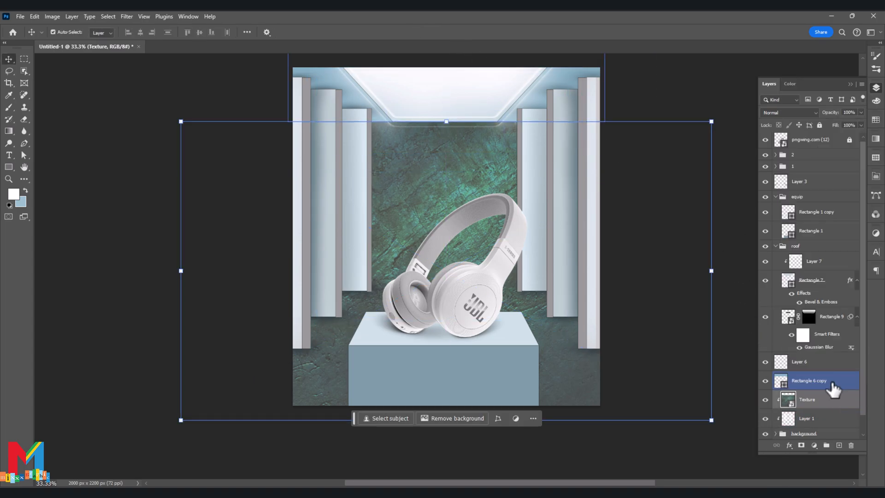
pyautogui.click(802, 113)
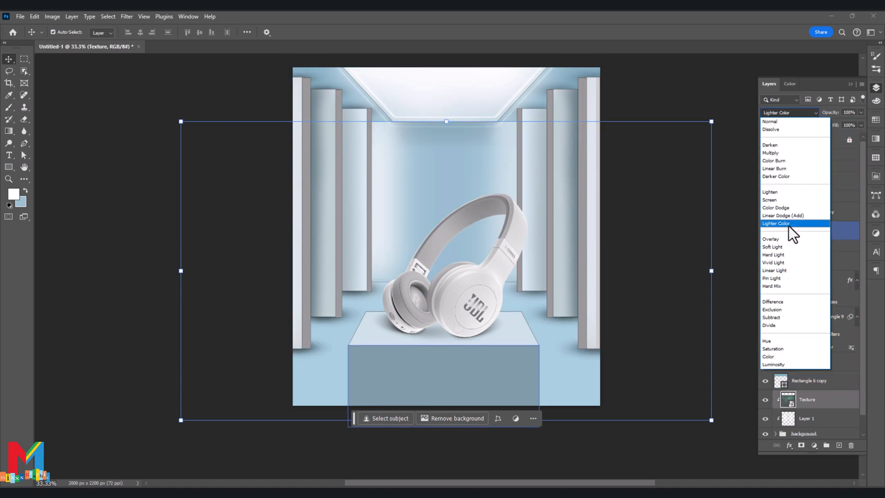
pyautogui.click(786, 199)
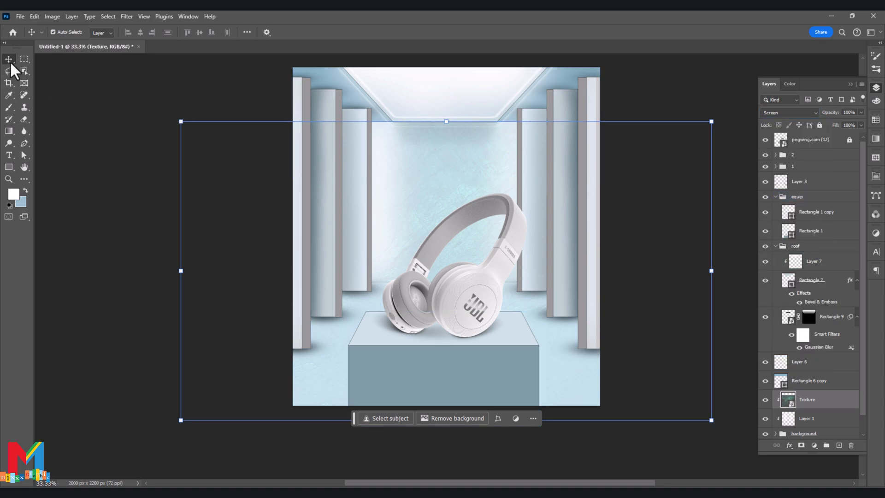
pyautogui.click(92, 93)
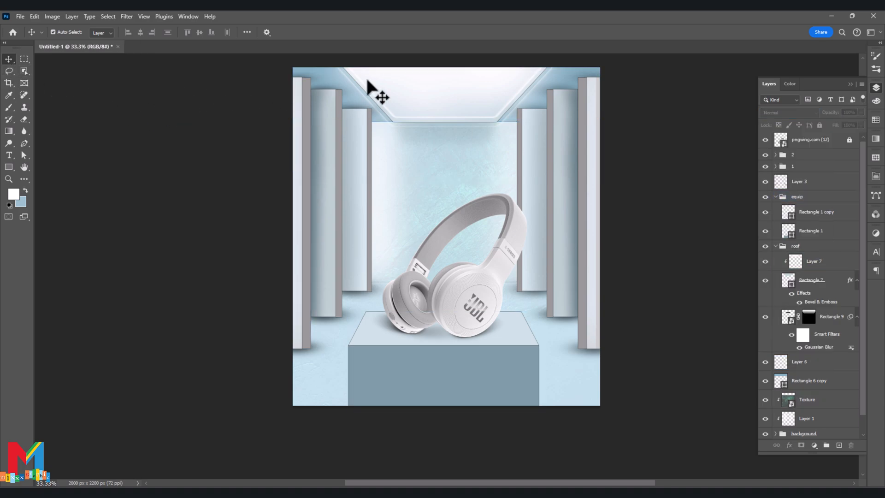
# Step: Collapse the roof layer group and add a new layer clipped to Rectangle 1, the podium's front face
pyautogui.click(445, 78)
pyautogui.click(779, 247)
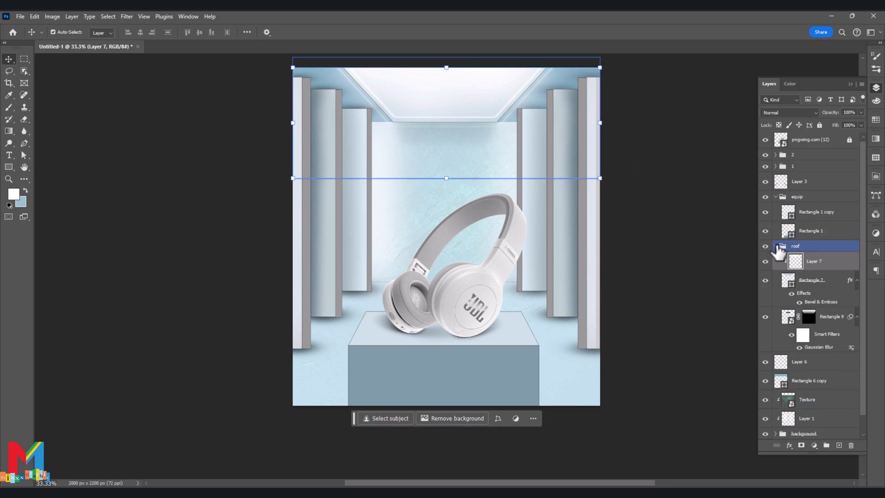
pyautogui.click(777, 246)
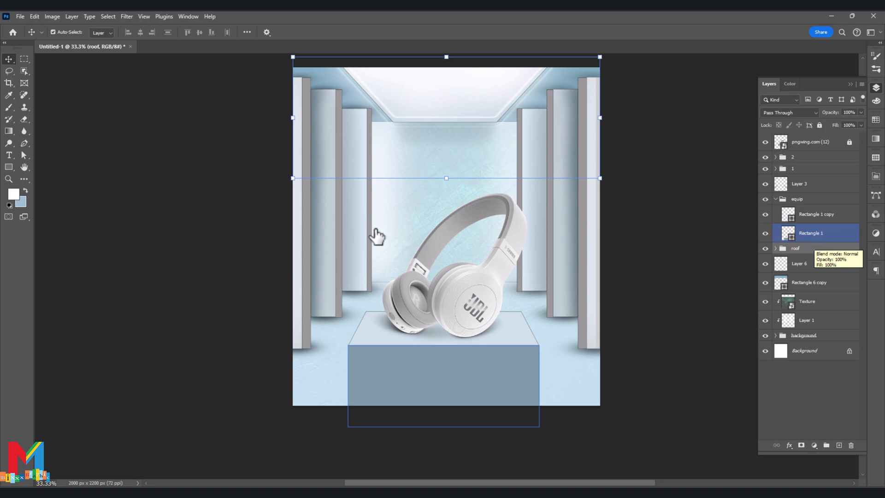
pyautogui.click(432, 367)
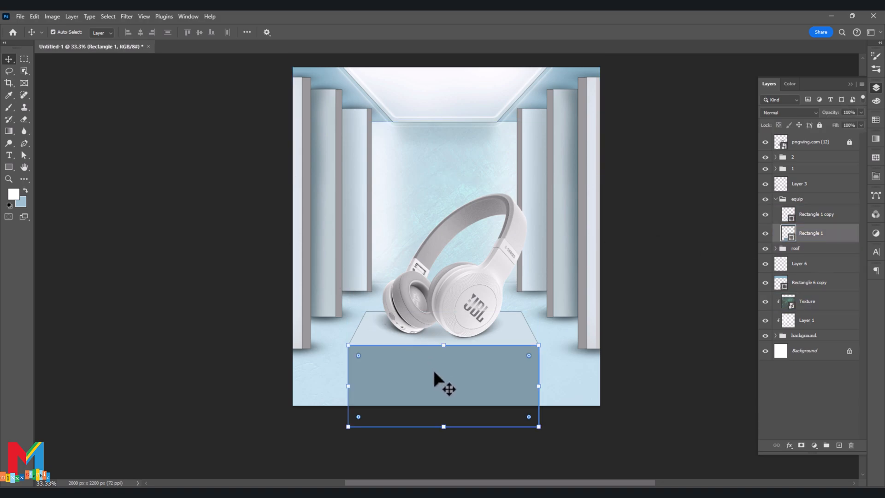
pyautogui.click(840, 445)
pyautogui.rightClick(820, 234)
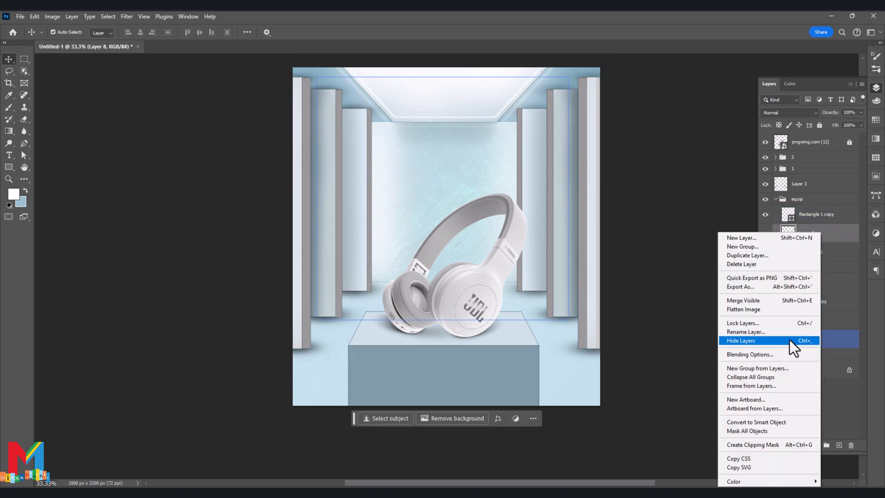
pyautogui.click(779, 444)
# Step: Sample the podium front's blue-gray and set a darker shade of it as the foreground color
pyautogui.click(13, 194)
pyautogui.click(413, 367)
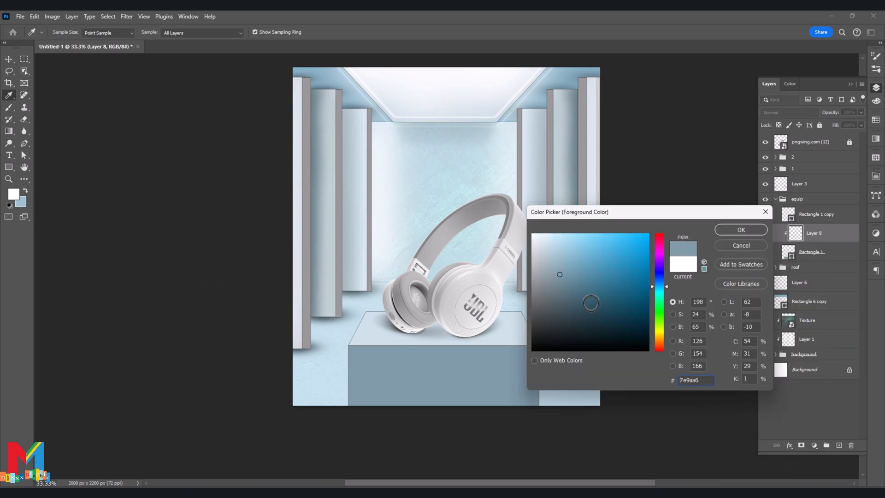
pyautogui.press('Return')
pyautogui.press('v')
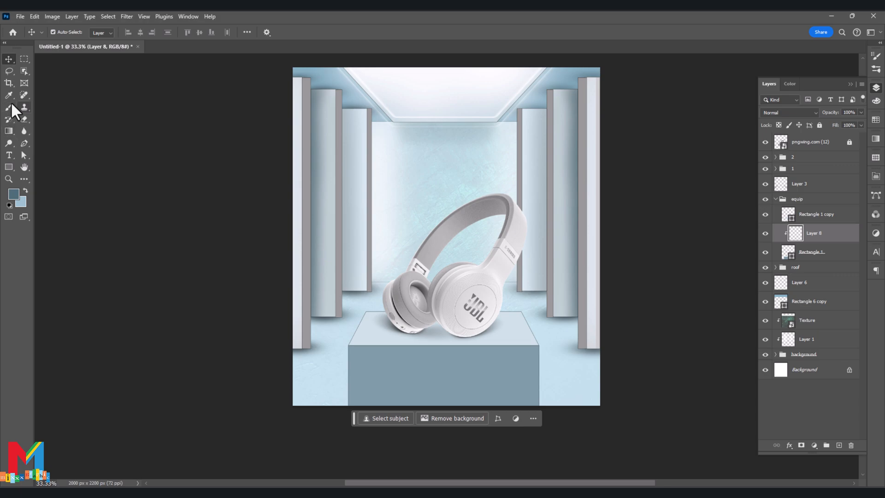
# Step: Paint soft dark shading along the podium front's lower edge on Layer 8 with a 600 px brush at 52% opacity
pyautogui.click(8, 107)
pyautogui.press('[')
pyautogui.press('[')
pyautogui.moveTo(348, 390); pyautogui.dragTo(372, 404)
pyautogui.moveTo(511, 407)
pyautogui.mouseDown()
pyautogui.moveTo(536, 373)
pyautogui.moveTo(441, 415)
pyautogui.moveTo(482, 415)
pyautogui.moveTo(403, 407)
pyautogui.mouseUp()
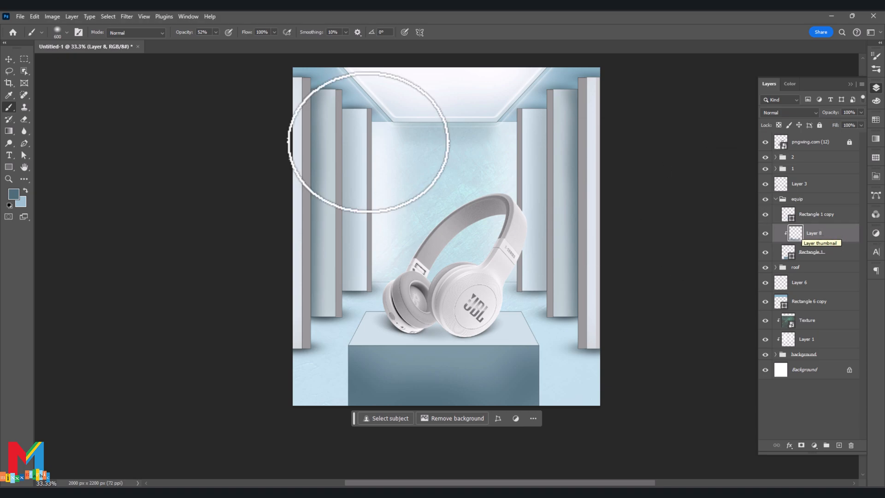
# Step: Apply a Gaussian Blur with a 156.1 px radius to the podium front shading on Layer 8
pyautogui.click(127, 16)
pyautogui.moveTo(162, 134)
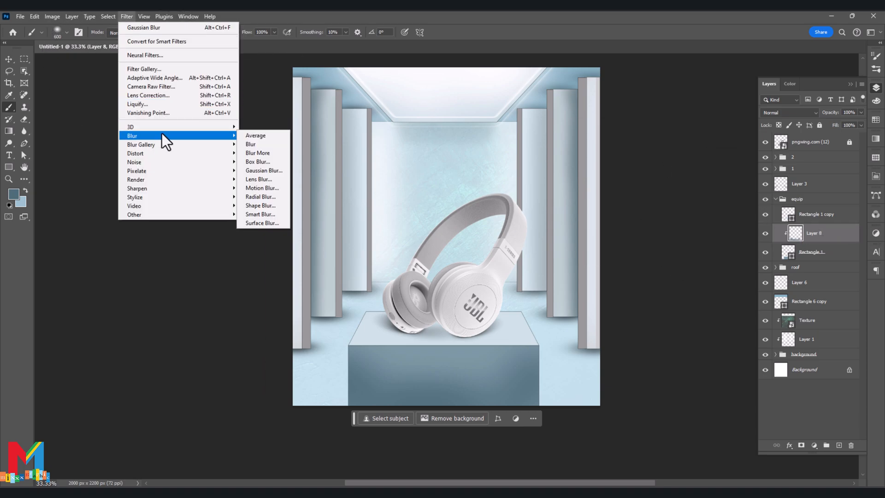
pyautogui.click(251, 168)
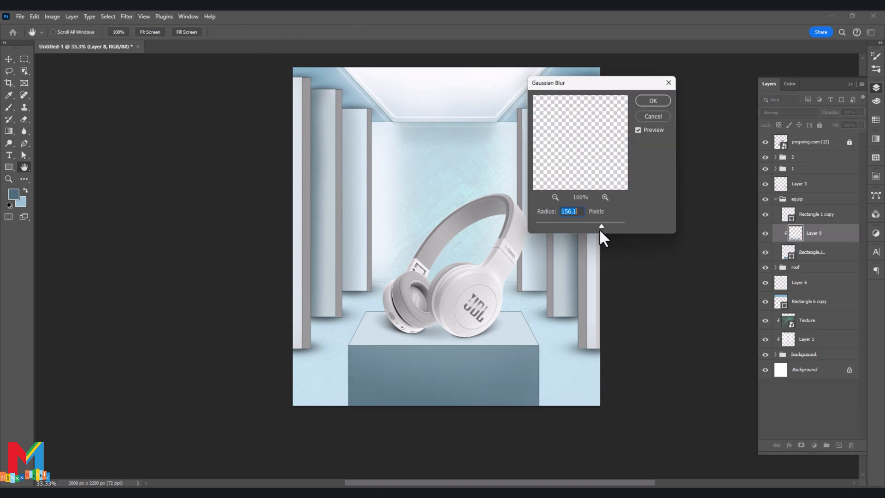
pyautogui.click(653, 100)
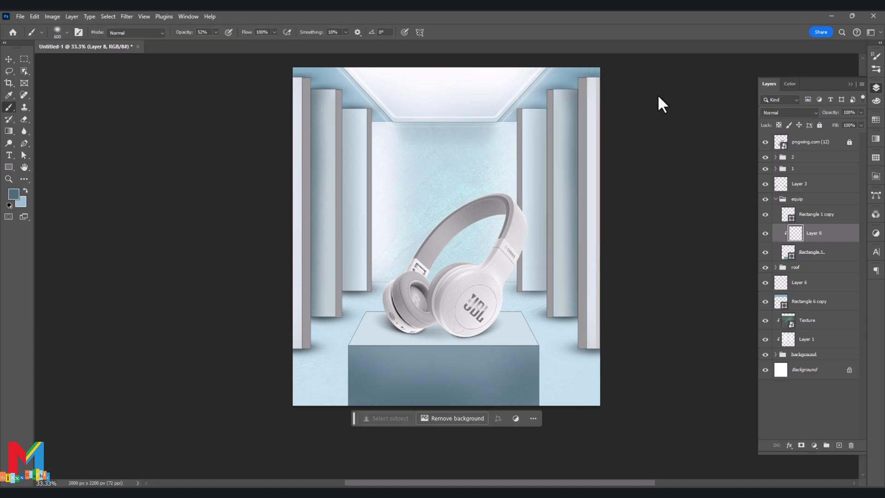
# Step: Add a new layer above Rectangle 1 copy and clip it to the podium's top face
pyautogui.click(9, 59)
pyautogui.click(532, 325)
pyautogui.click(518, 324)
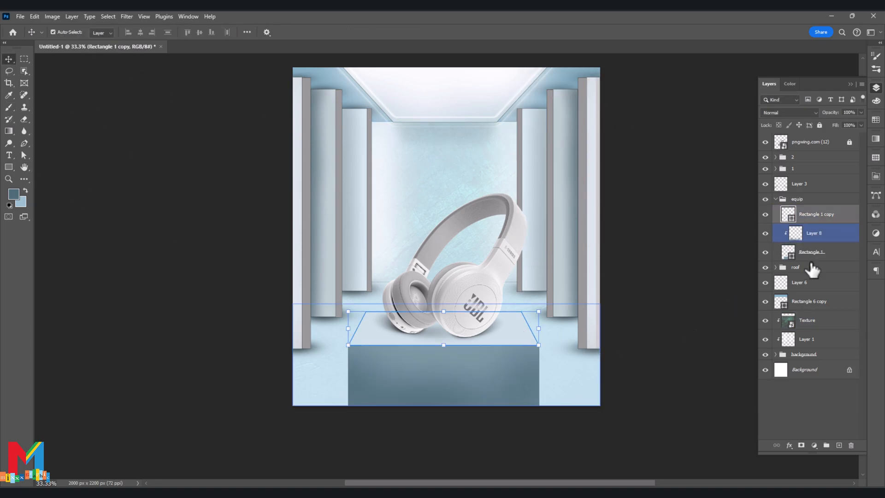
pyautogui.click(839, 445)
pyautogui.rightClick(828, 219)
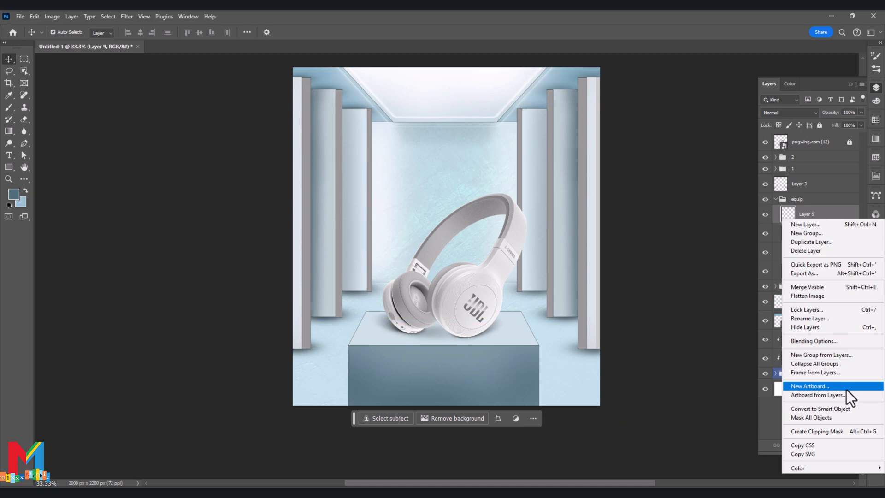
pyautogui.click(856, 431)
# Step: Set the foreground color to white and brighten the podium's top on Layer 9 with a 600 px brush at 52% opacity
pyautogui.press('i')
pyautogui.click(16, 196)
pyautogui.moveTo(533, 257); pyautogui.dragTo(533, 234)
pyautogui.click(740, 229)
pyautogui.press('b')
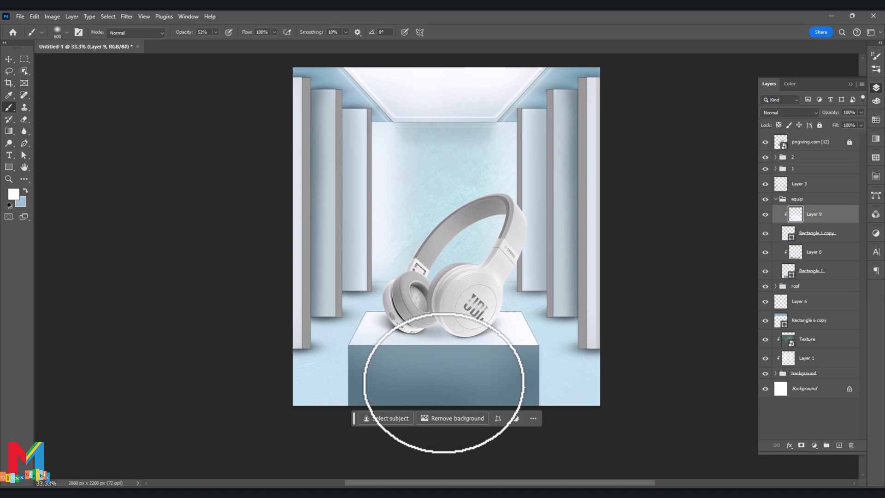
# Step: Apply a Gaussian Blur with a 121.5 px radius to the podium top highlight on Layer 9
pyautogui.click(122, 18)
pyautogui.moveTo(174, 140)
pyautogui.click(266, 169)
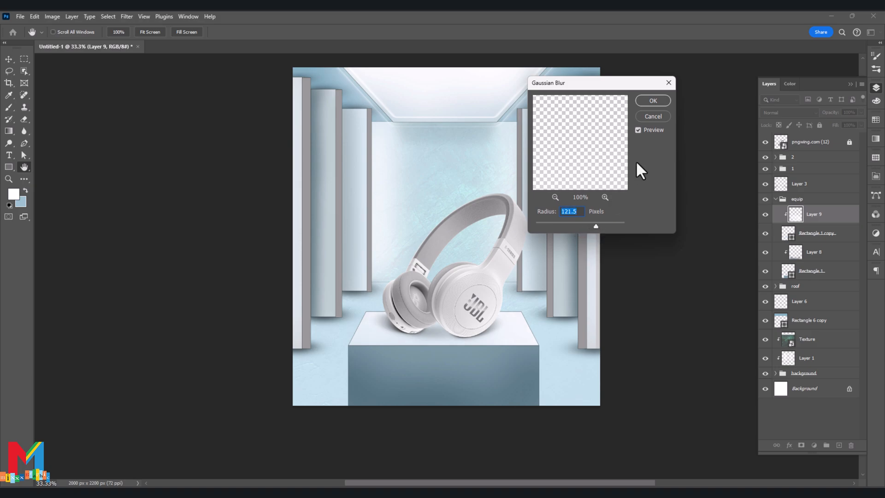
pyautogui.click(653, 101)
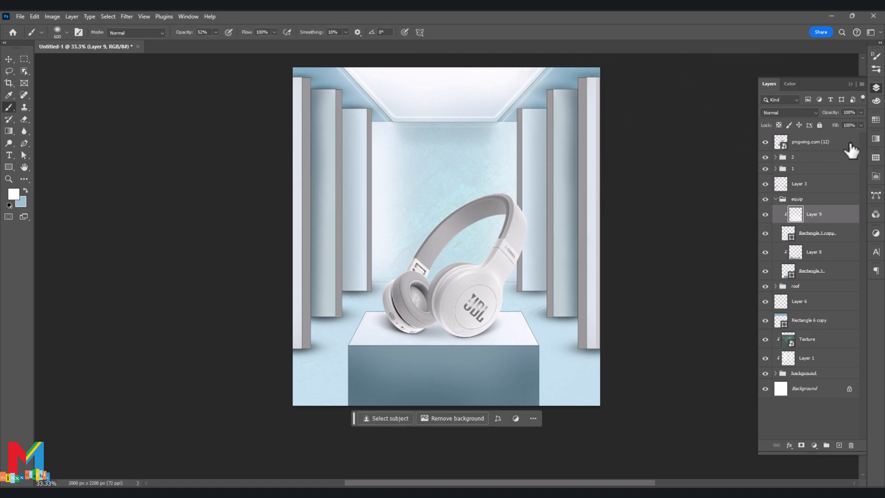
# Step: Scale the headphones to about 135% and reposition them on the podium's top
pyautogui.click(9, 59)
pyautogui.click(498, 227)
pyautogui.moveTo(452, 192); pyautogui.dragTo(452, 162)
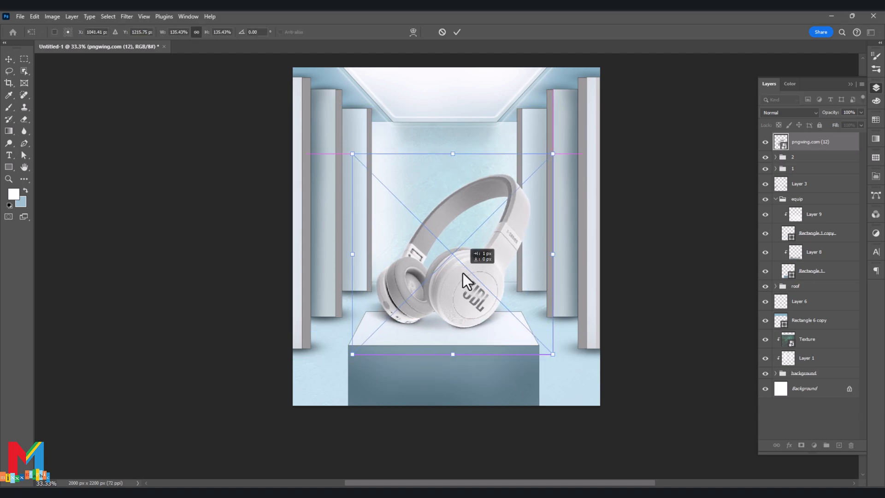
pyautogui.click(457, 32)
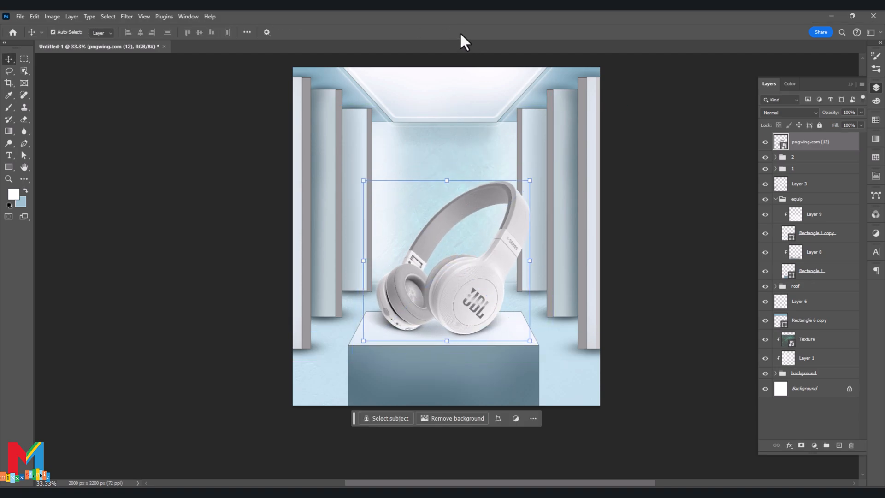
# Step: Add a Curves adjustment clipped to the headphones layer and raise the RGB midtones slightly
pyautogui.click(814, 445)
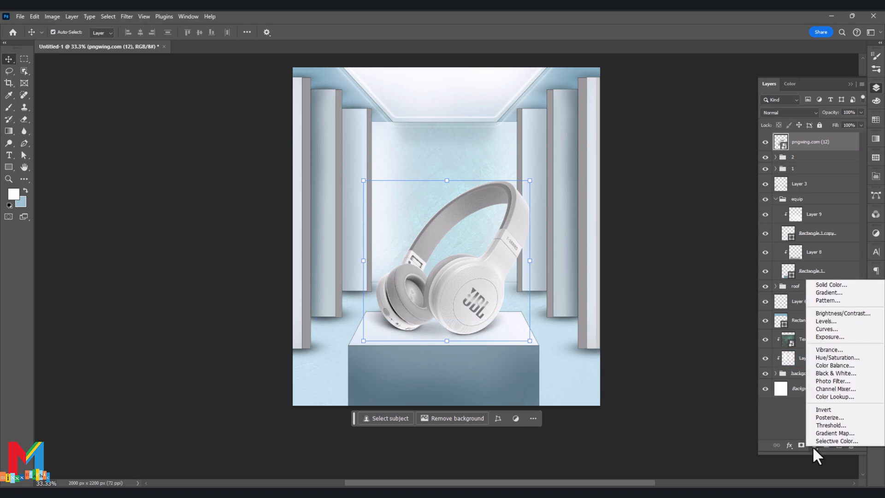
pyautogui.click(833, 341)
pyautogui.moveTo(803, 272); pyautogui.dragTo(803, 263)
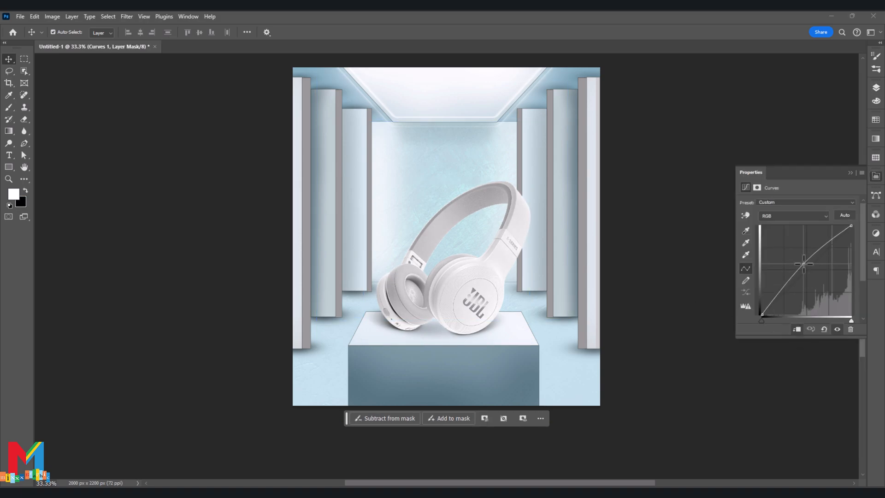
pyautogui.click(849, 172)
pyautogui.click(876, 88)
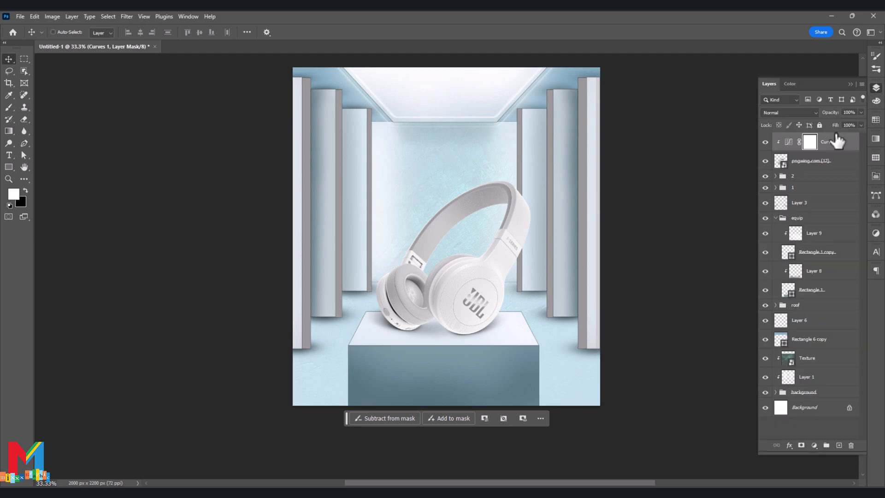
# Step: Invert the Curves 1 mask and paint it white over the headphones with a soft 600 px brush at 52% opacity
pyautogui.hotkey('ctrl', 'i')
pyautogui.click(9, 107)
pyautogui.moveTo(427, 197)
pyautogui.mouseDown()
pyautogui.moveTo(476, 181)
pyautogui.moveTo(530, 203)
pyautogui.moveTo(516, 226)
pyautogui.moveTo(491, 237)
pyautogui.moveTo(429, 241)
pyautogui.moveTo(414, 228)
pyautogui.moveTo(373, 320)
pyautogui.moveTo(511, 271)
pyautogui.moveTo(471, 312)
pyautogui.moveTo(475, 253)
pyautogui.mouseUp()
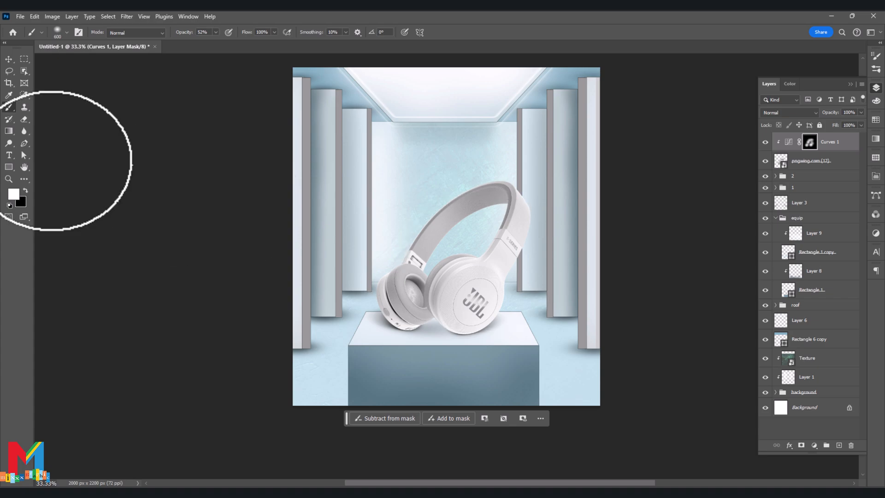
# Step: Select all the layers and stamp the visible scene into a new merged layer at the top of the stack
pyautogui.click(9, 59)
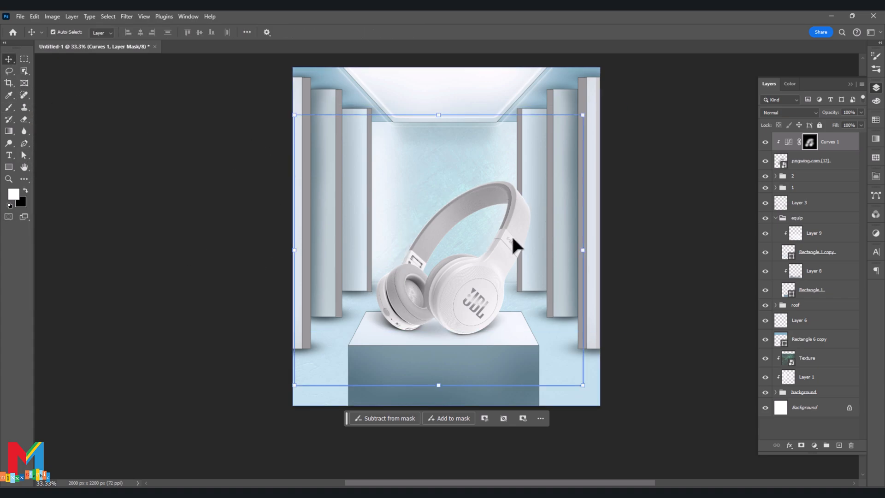
pyautogui.click(583, 385)
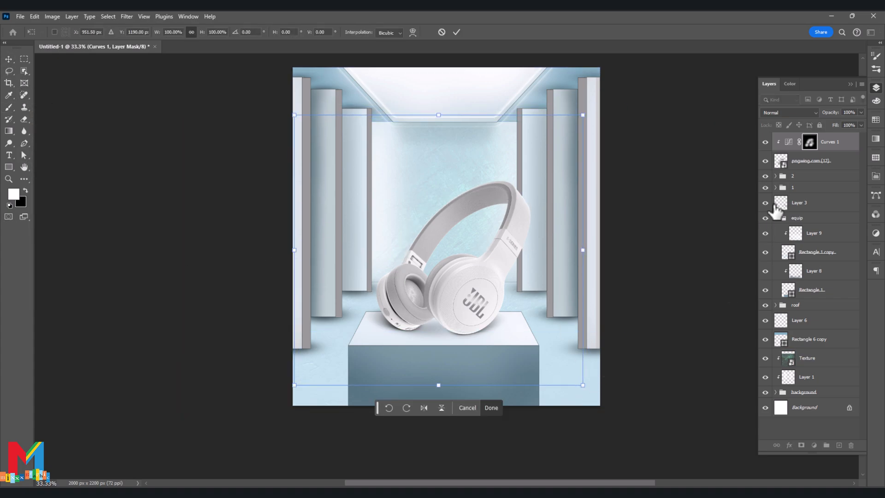
pyautogui.click(811, 160)
pyautogui.hotkey('ctrl', 't')
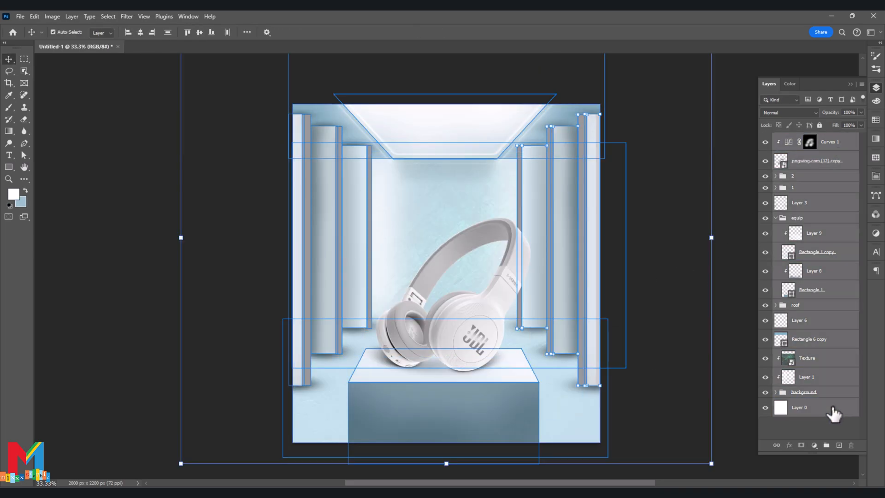
pyautogui.hotkey('ctrl', 'alt', 'shift', 'e')
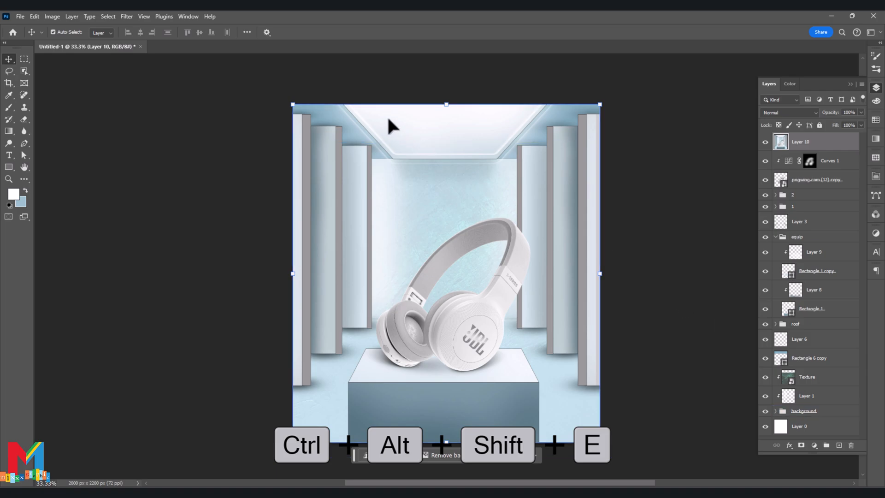
# Step: Open the Camera Raw Filter on Layer 10 and set Contrast to +32 and Exposure to +0.25
pyautogui.click(126, 16)
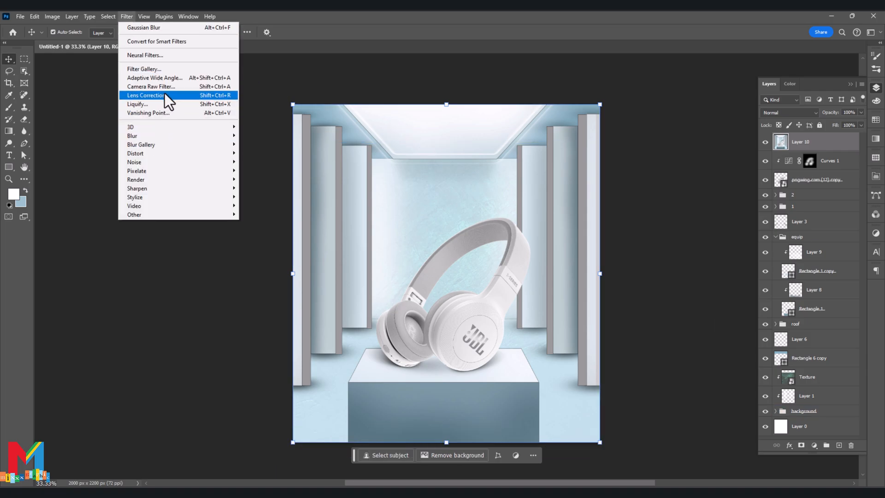
pyautogui.click(166, 88)
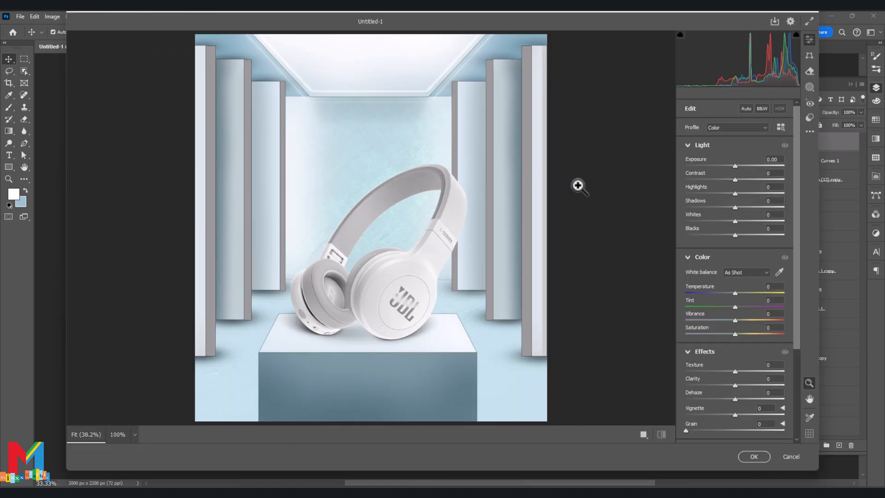
pyautogui.moveTo(737, 180); pyautogui.dragTo(751, 179)
pyautogui.moveTo(736, 166); pyautogui.dragTo(740, 165)
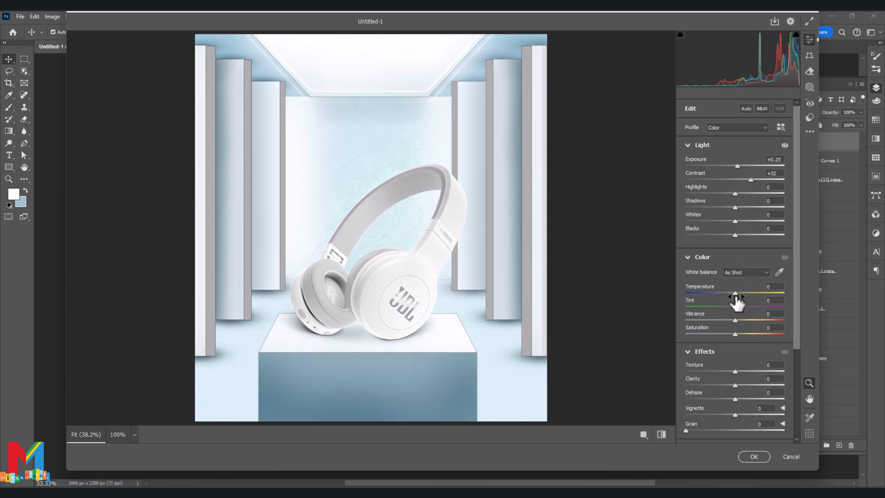
# Step: Cool the temperature slightly, fine-tune the shadow tones and clarity of the merged scene, and apply the Camera Raw Filter
pyautogui.moveTo(736, 297); pyautogui.dragTo(733, 301)
pyautogui.moveTo(737, 210); pyautogui.dragTo(716, 226)
pyautogui.moveTo(735, 371); pyautogui.dragTo(745, 386)
pyautogui.click(754, 456)
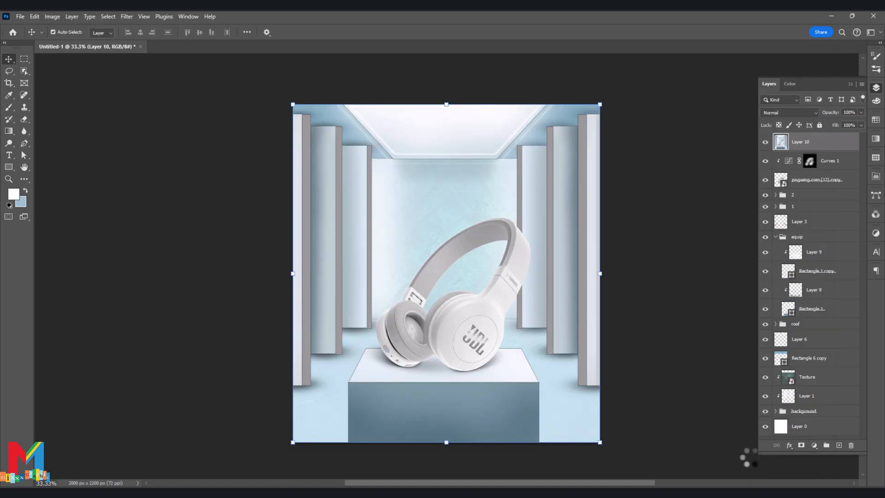
pyautogui.click(138, 134)
pyautogui.scroll(-2, 149, 135)
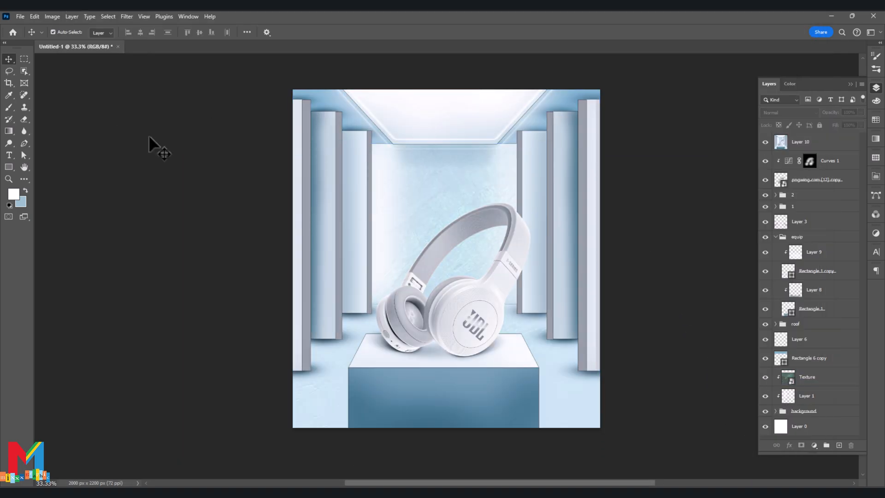